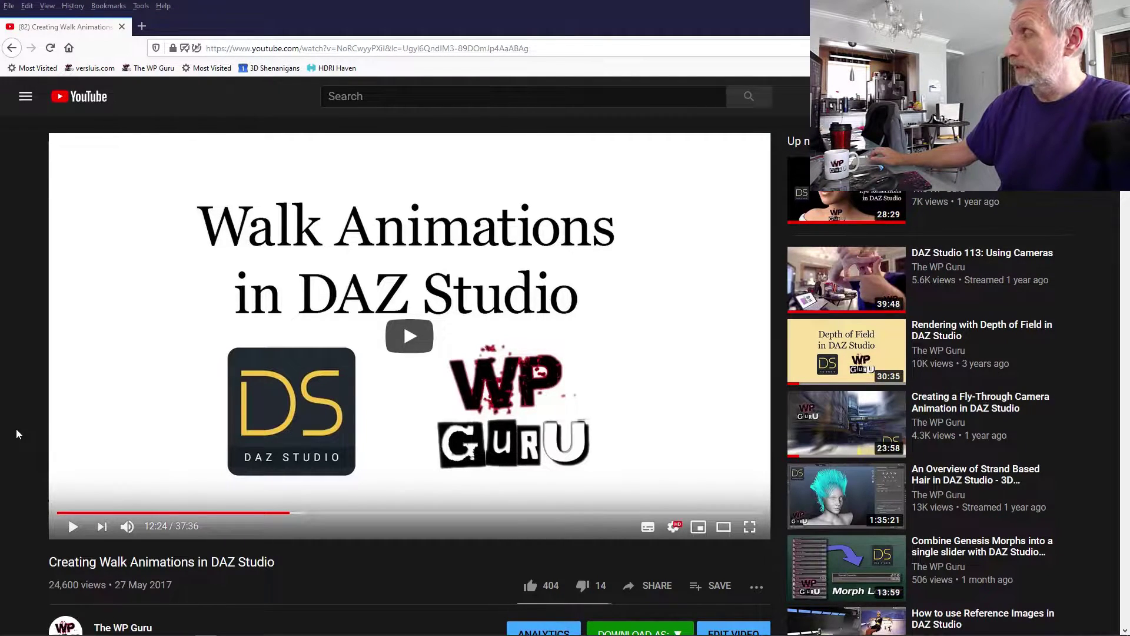
# Look through the Creating Walk Animations in DAZ Studio video page down to its comments.
pyautogui.scroll(-5, 16, 434)
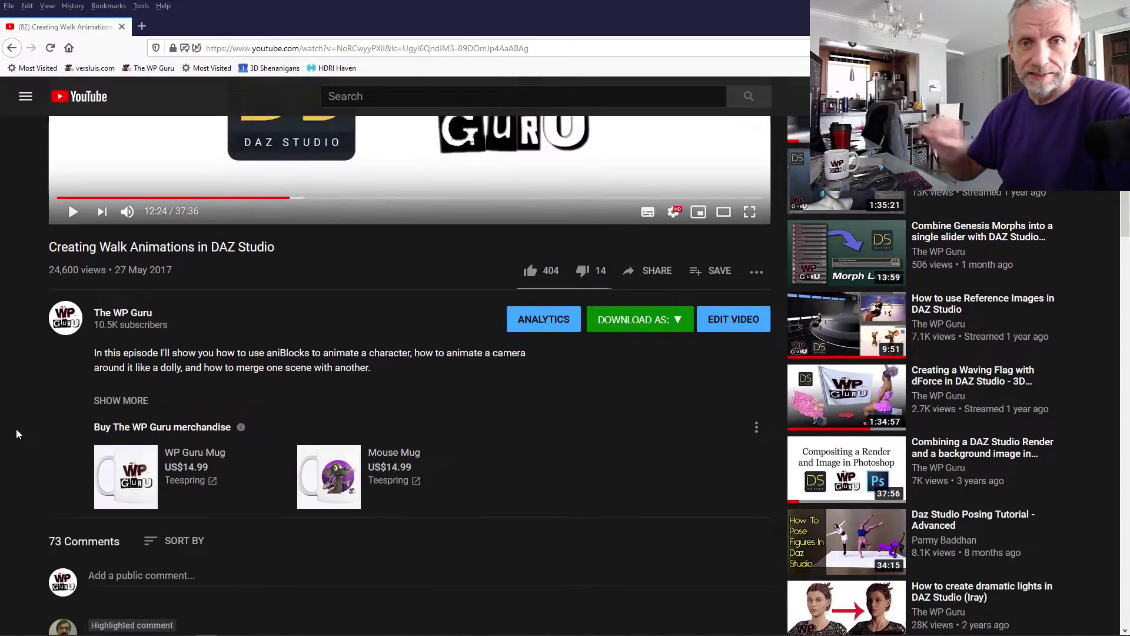
pyautogui.scroll(-4, 16, 428)
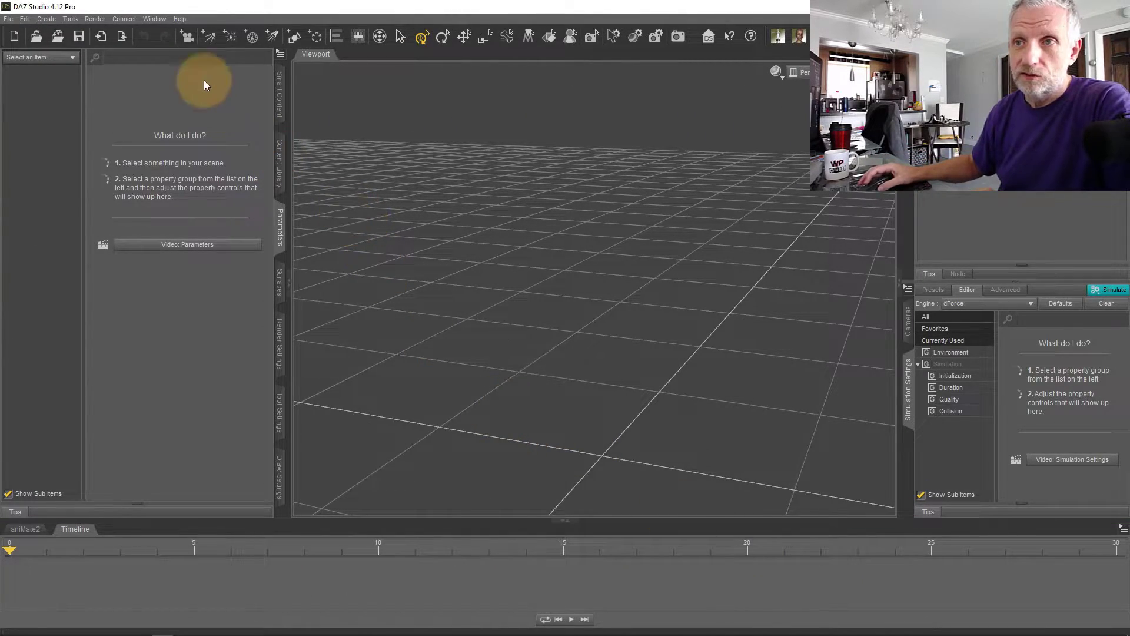
# Check the version information of the installed DAZ Studio and dismiss it.
pyautogui.click(154, 19)
pyautogui.moveTo(180, 19)
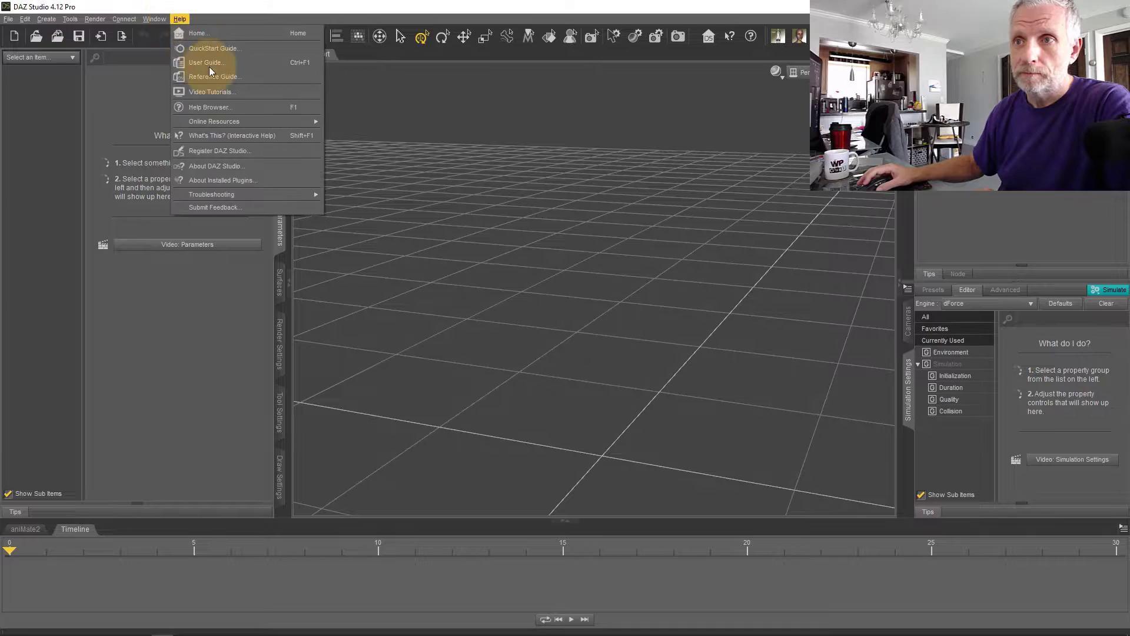
pyautogui.click(255, 167)
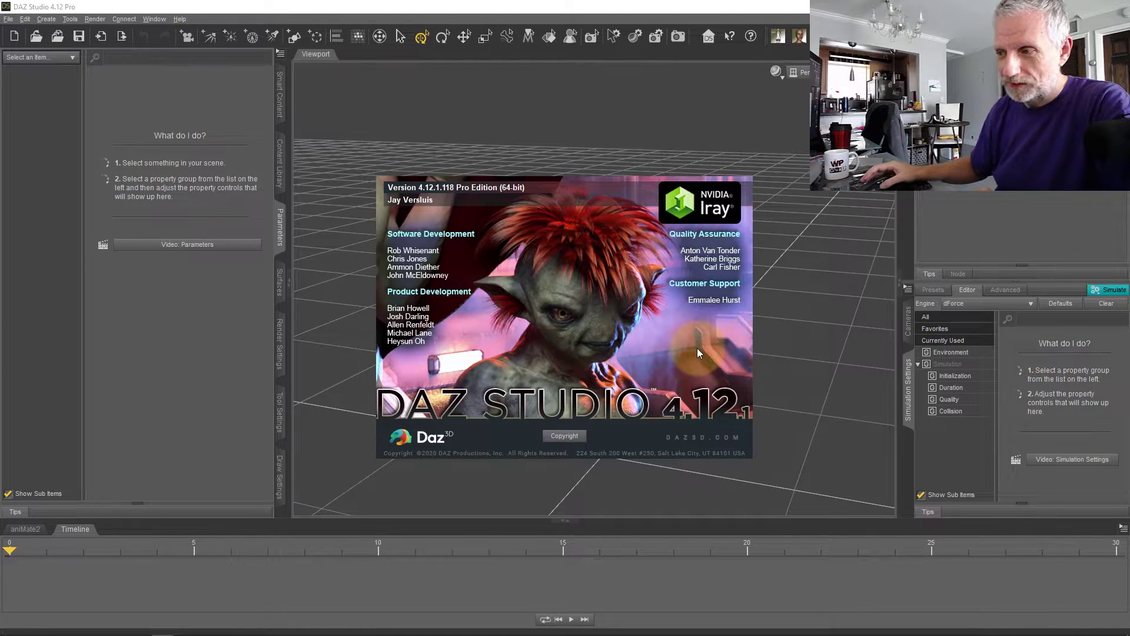
pyautogui.click(697, 347)
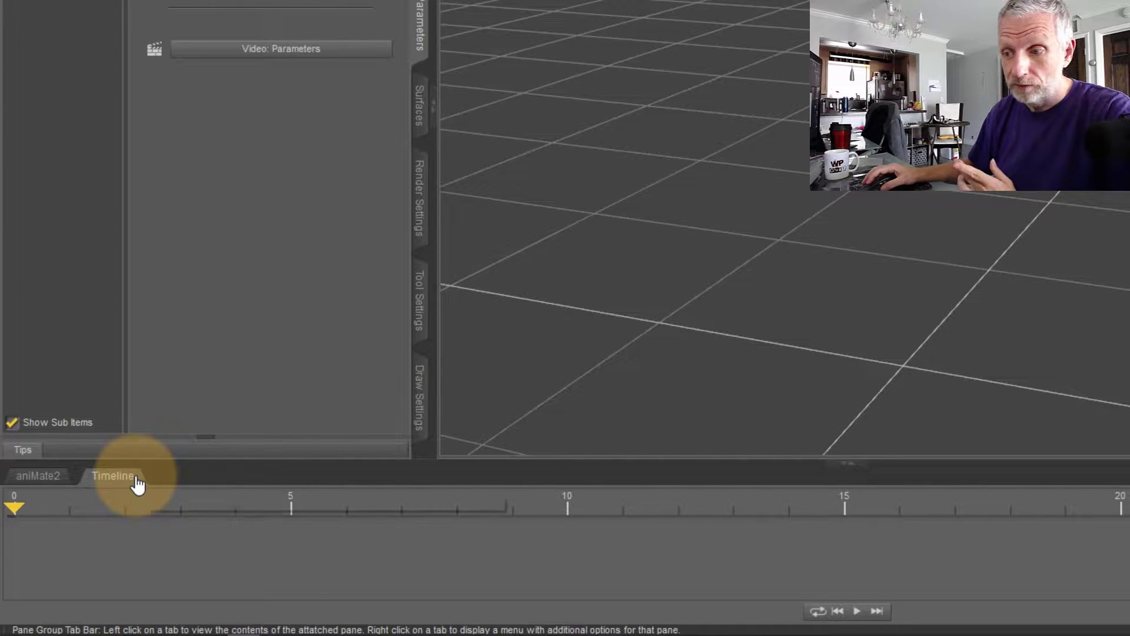
# Look over the Timeline pane's options and display the Timeline from the list of available panes.
pyautogui.rightClick(119, 480)
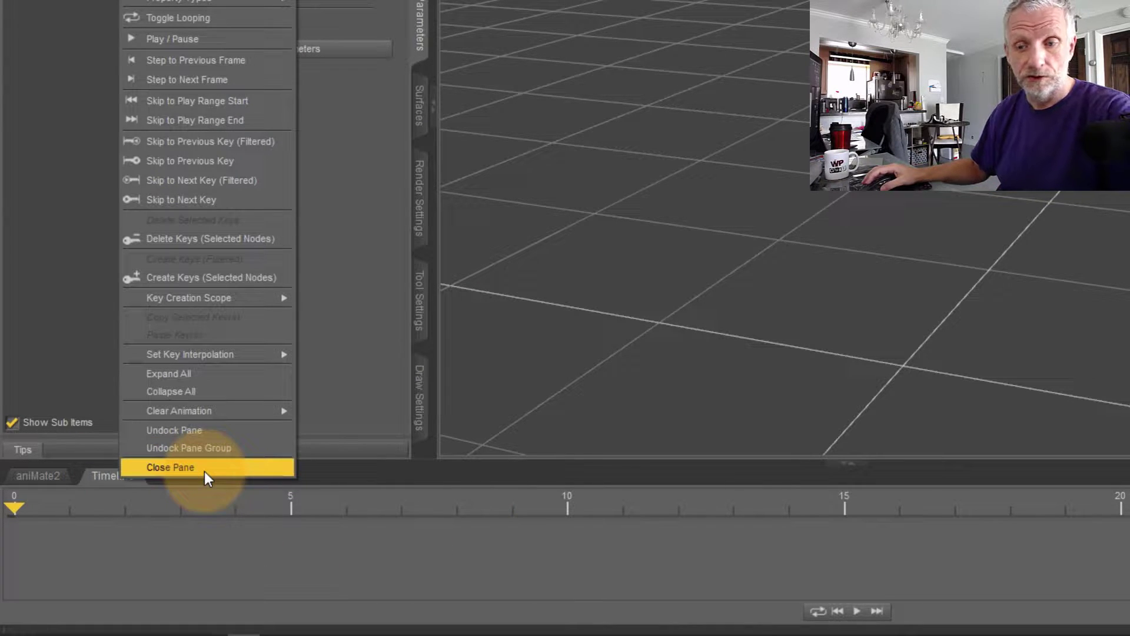
pyautogui.click(192, 529)
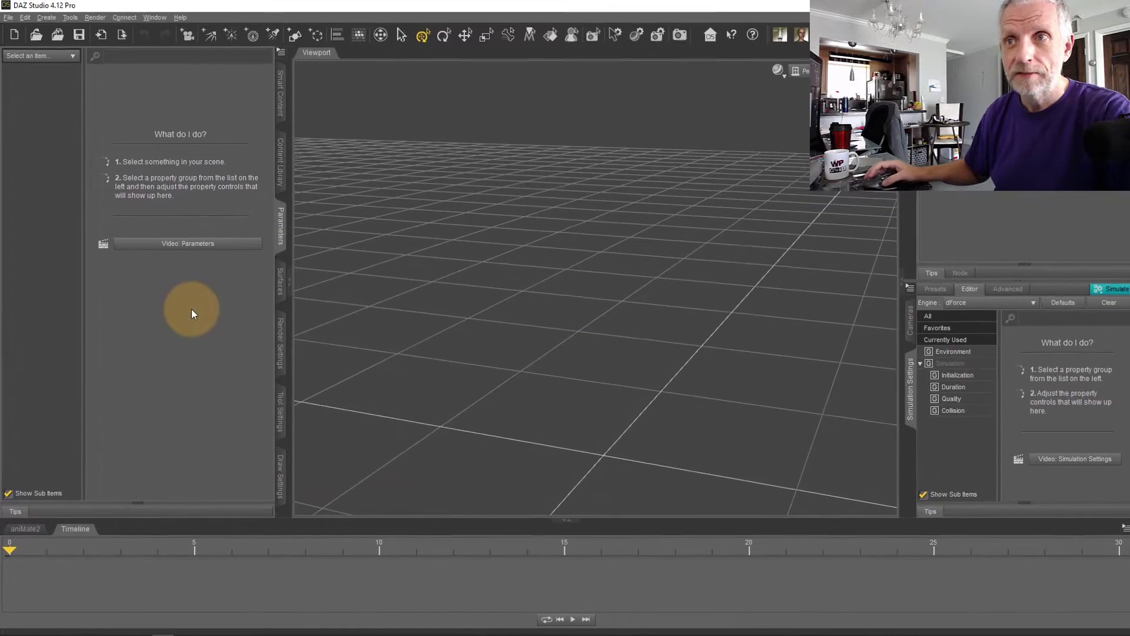
pyautogui.click(157, 20)
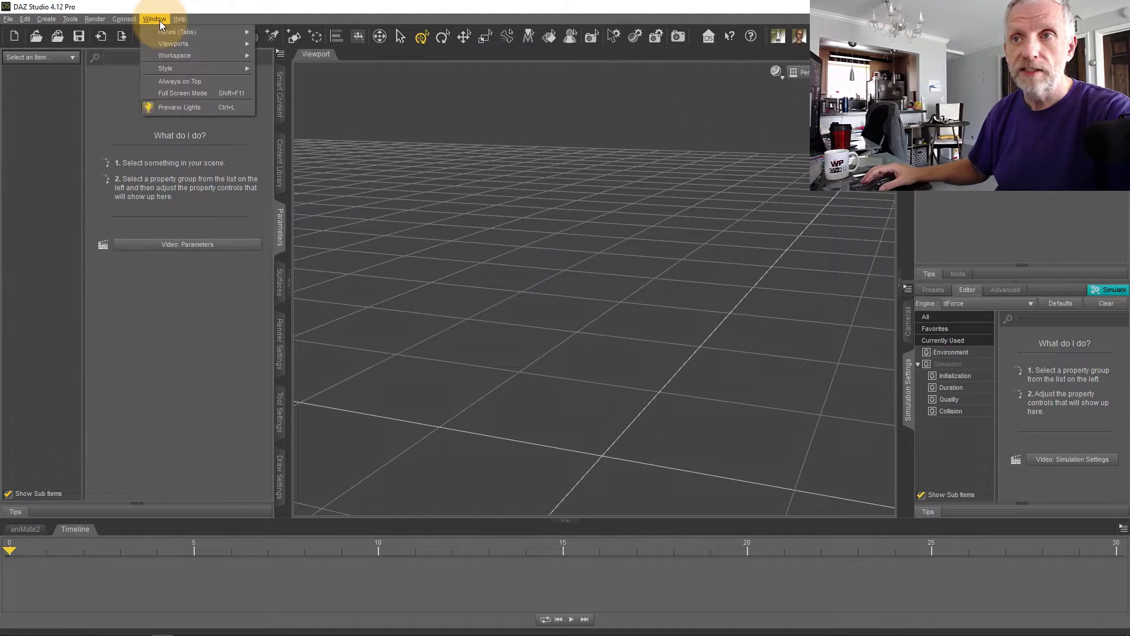
pyautogui.moveTo(154, 30)
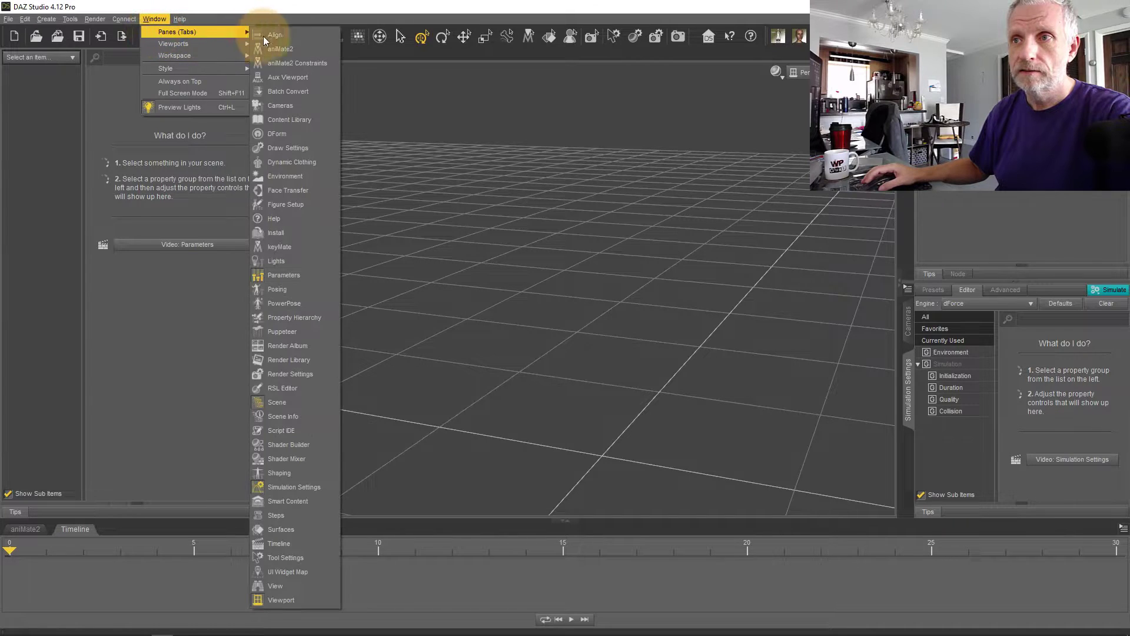
pyautogui.click(309, 543)
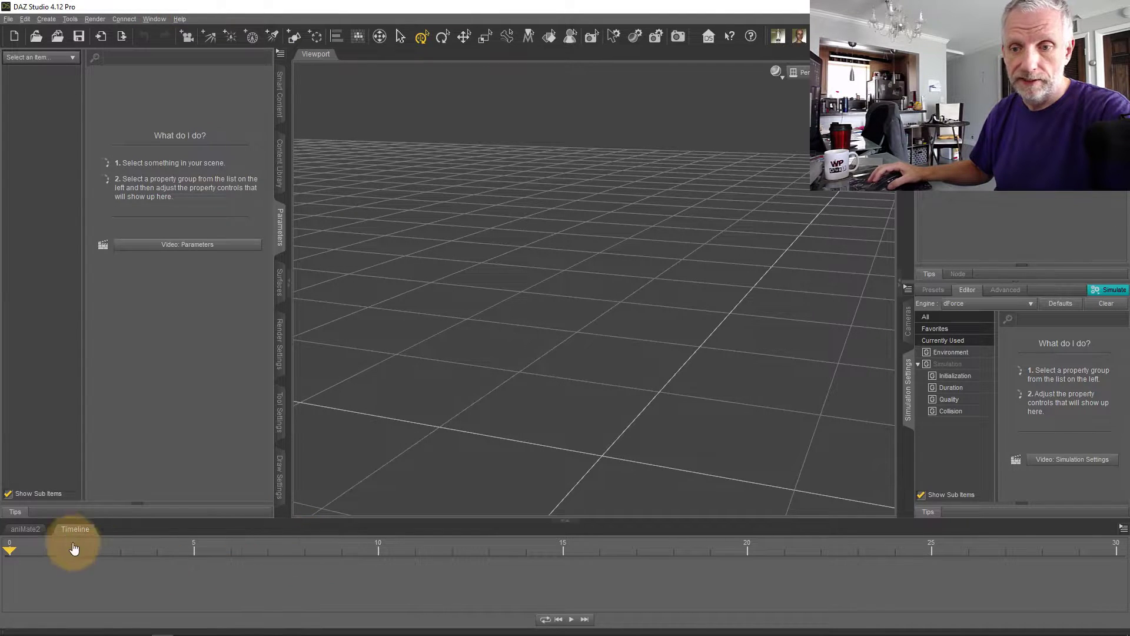
pyautogui.click(88, 529)
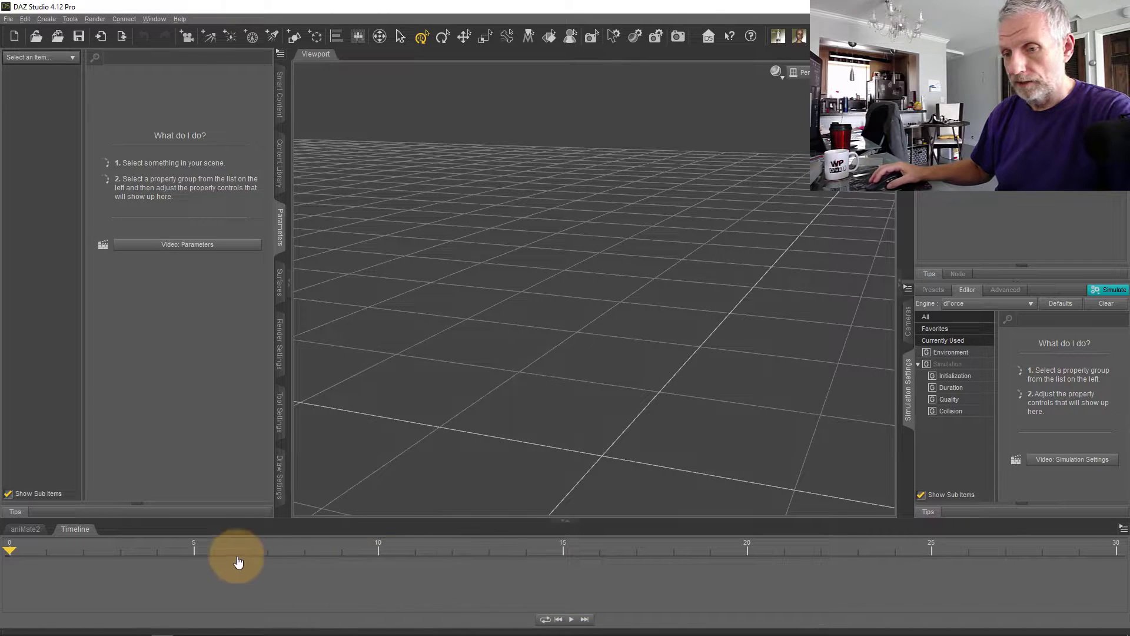
pyautogui.moveTo(11, 547)
pyautogui.mouseDown()
pyautogui.moveTo(734, 570)
pyautogui.moveTo(1079, 555)
pyautogui.moveTo(9, 550)
pyautogui.mouseUp()
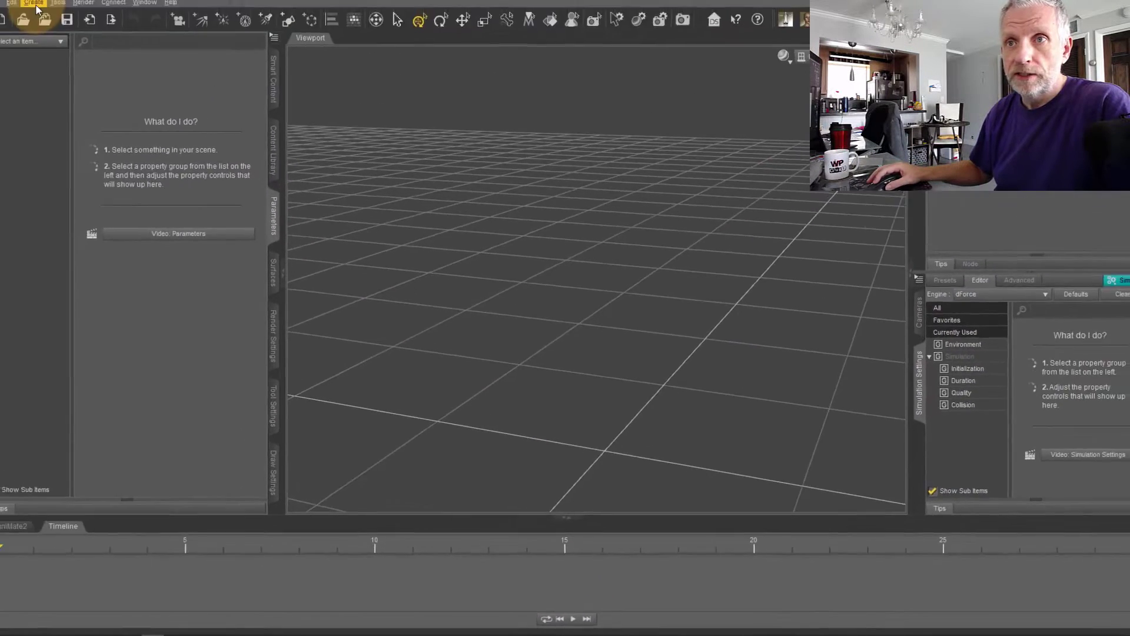
# Create a 1 m cube primitive with 1 division, object-center origin and Y Positive primary axis, and frame it in view.
pyautogui.click(47, 20)
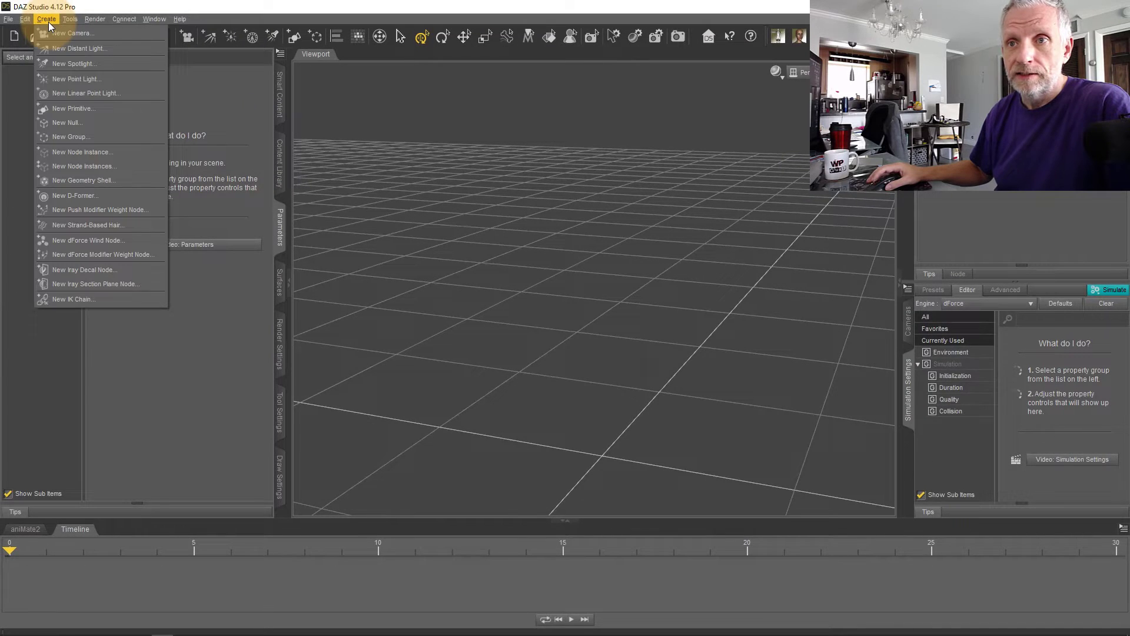
pyautogui.click(83, 111)
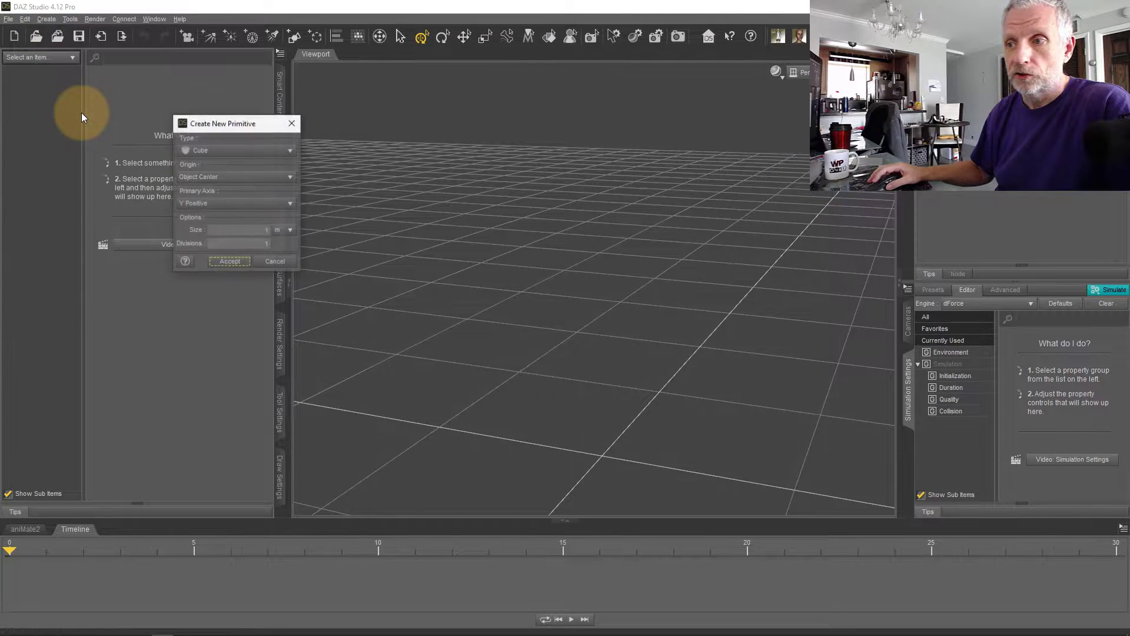
pyautogui.click(230, 262)
pyautogui.moveTo(607, 380); pyautogui.dragTo(652, 515)
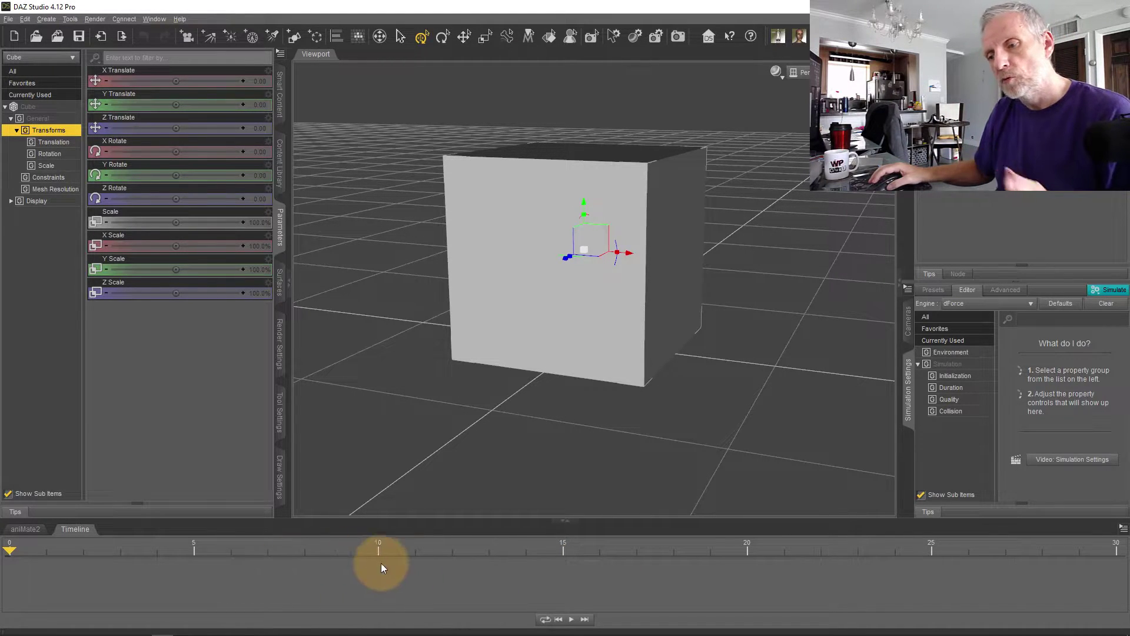
# Switch the Timeline pane's view mode to Intermediate View.
pyautogui.moveTo(6, 551)
pyautogui.mouseDown()
pyautogui.moveTo(814, 541)
pyautogui.moveTo(46, 540)
pyautogui.moveTo(676, 575)
pyautogui.moveTo(70, 570)
pyautogui.moveTo(9, 559)
pyautogui.mouseUp()
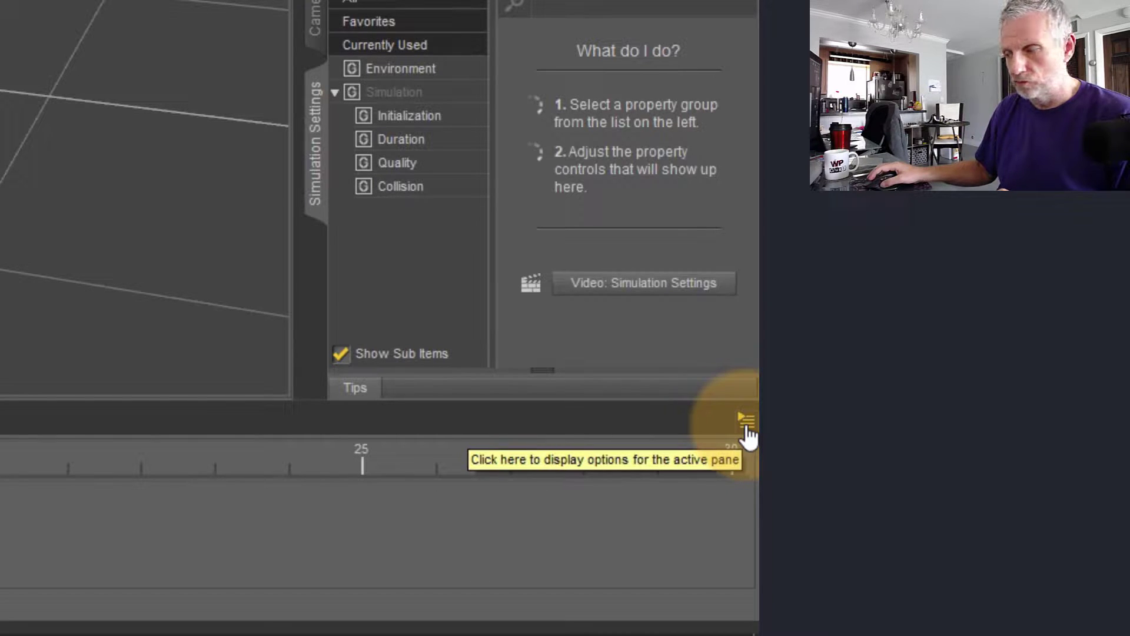
pyautogui.click(746, 420)
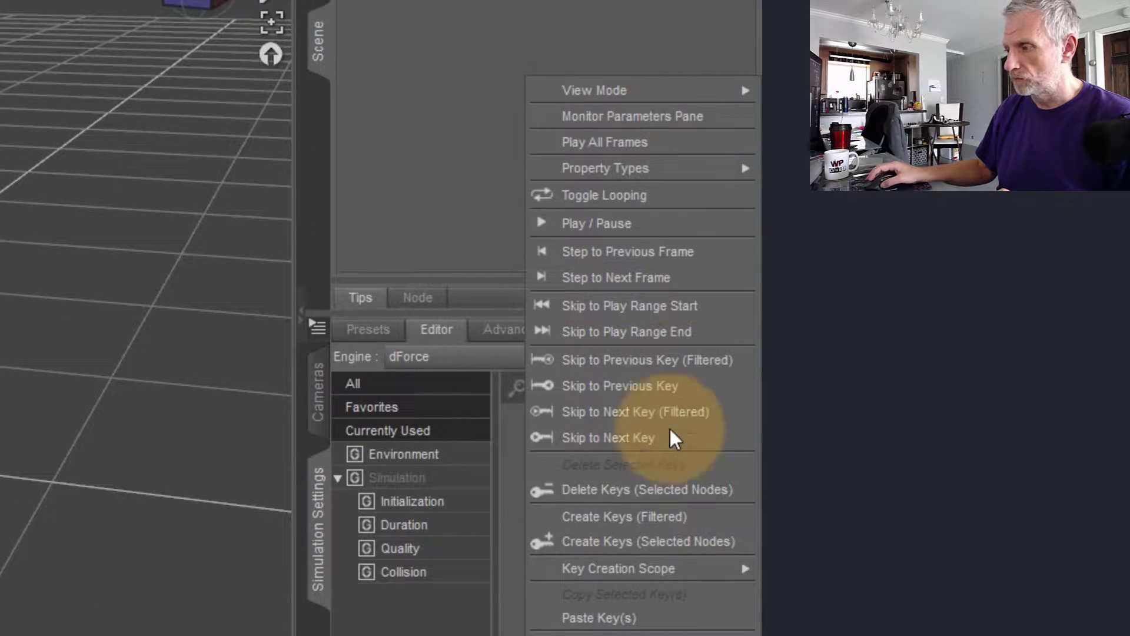
pyautogui.moveTo(670, 90)
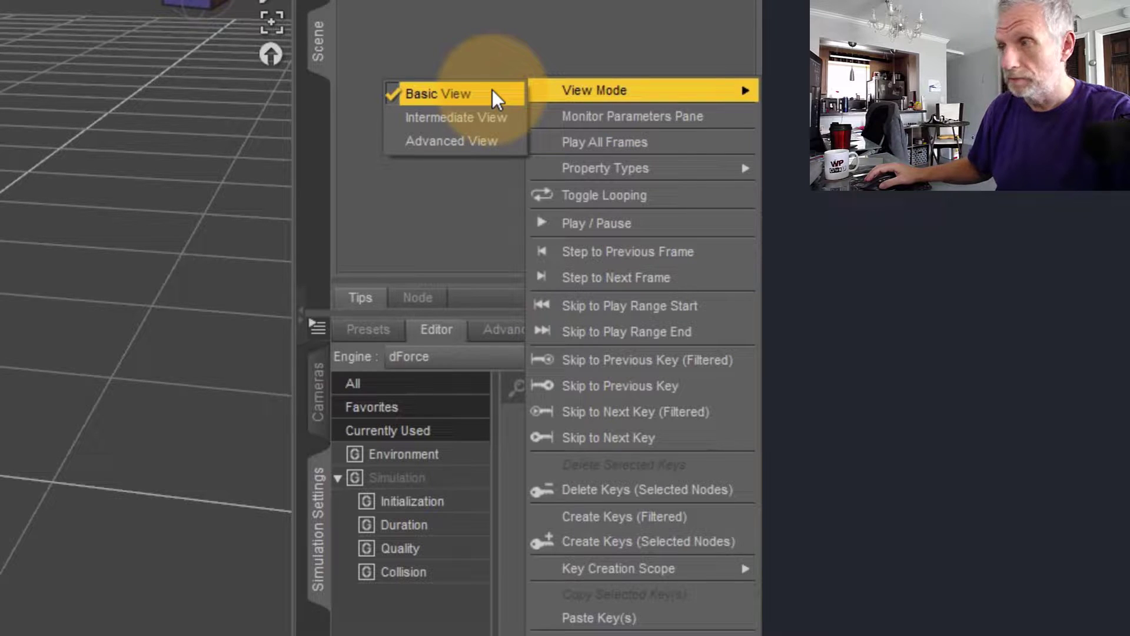
pyautogui.click(509, 122)
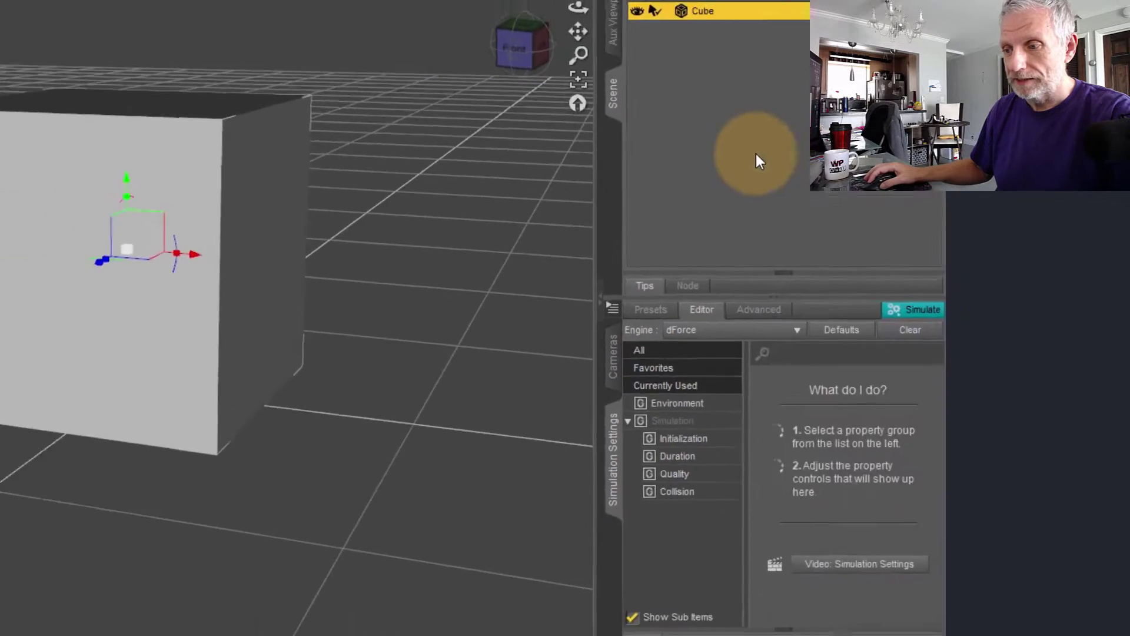
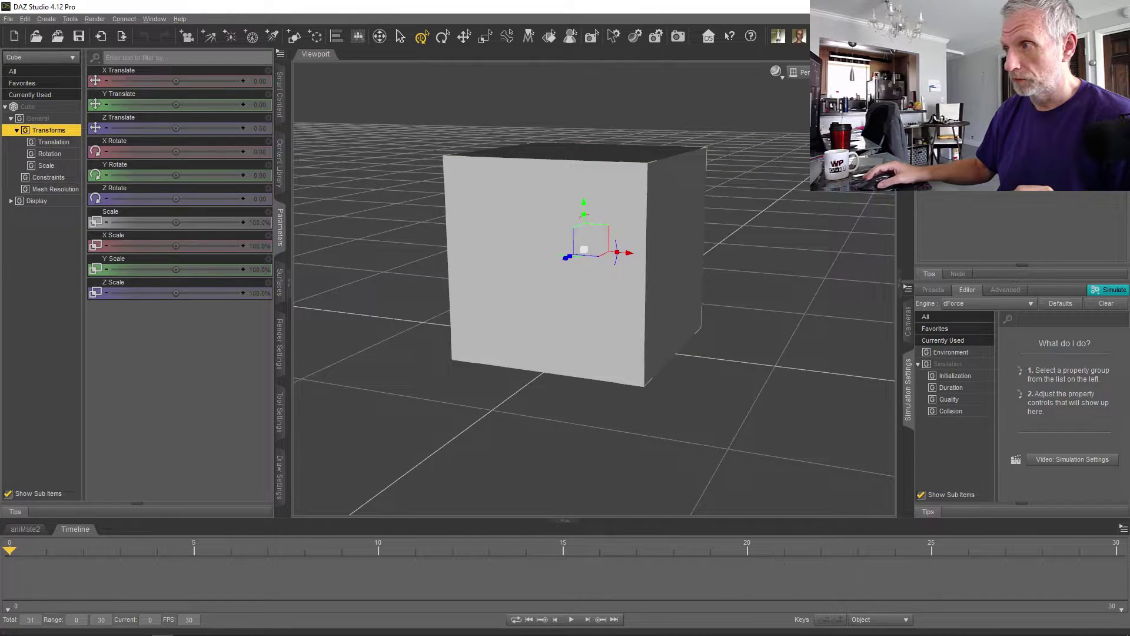
# Create keyframes for the cube at frame 0 and frame 30.
pyautogui.hotkey('ctrl', 'shift', 'a')
pyautogui.click(515, 247)
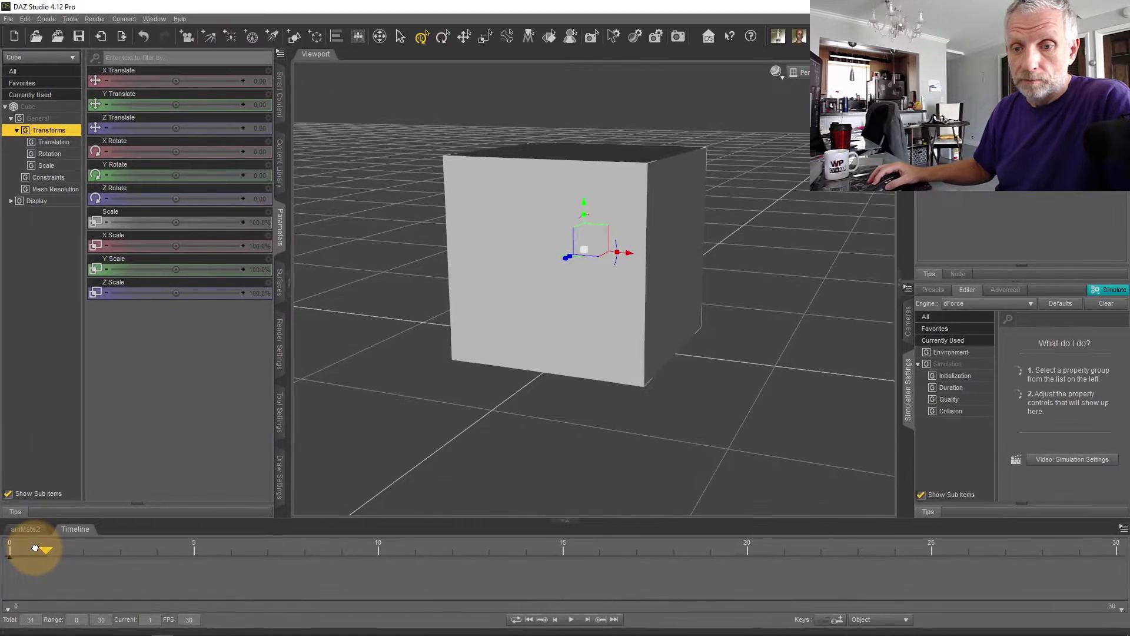
pyautogui.moveTo(15, 550); pyautogui.dragTo(1105, 567)
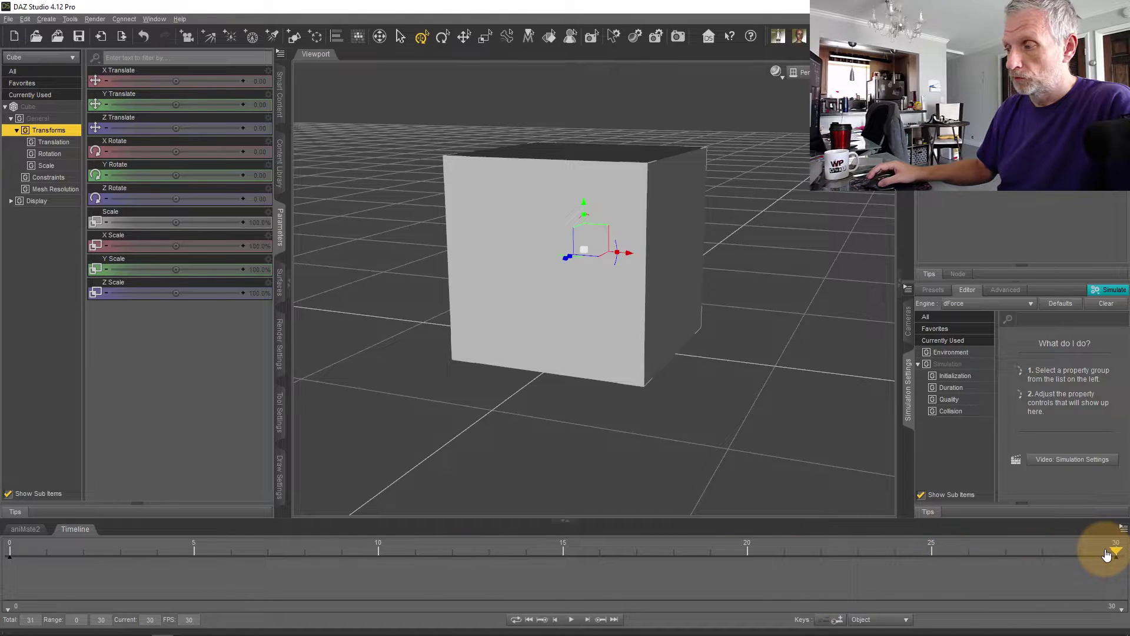
pyautogui.moveTo(1117, 549); pyautogui.dragTo(557, 571)
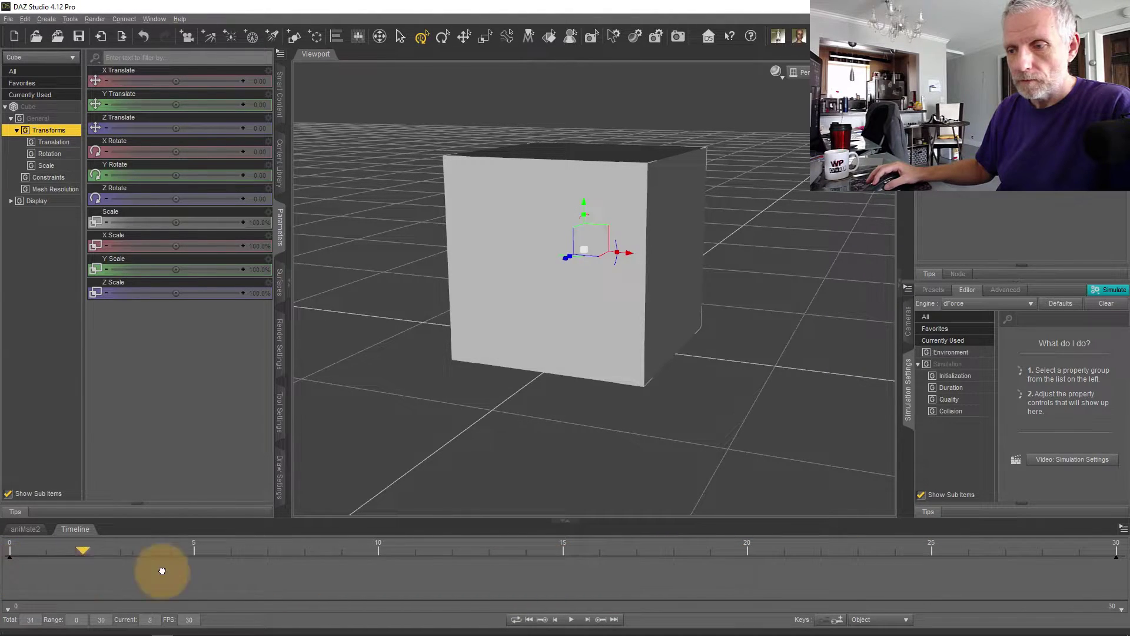
# Set the cube's Y Rotate to 359 at frame 30.
pyautogui.moveTo(461, 572); pyautogui.dragTo(1102, 556)
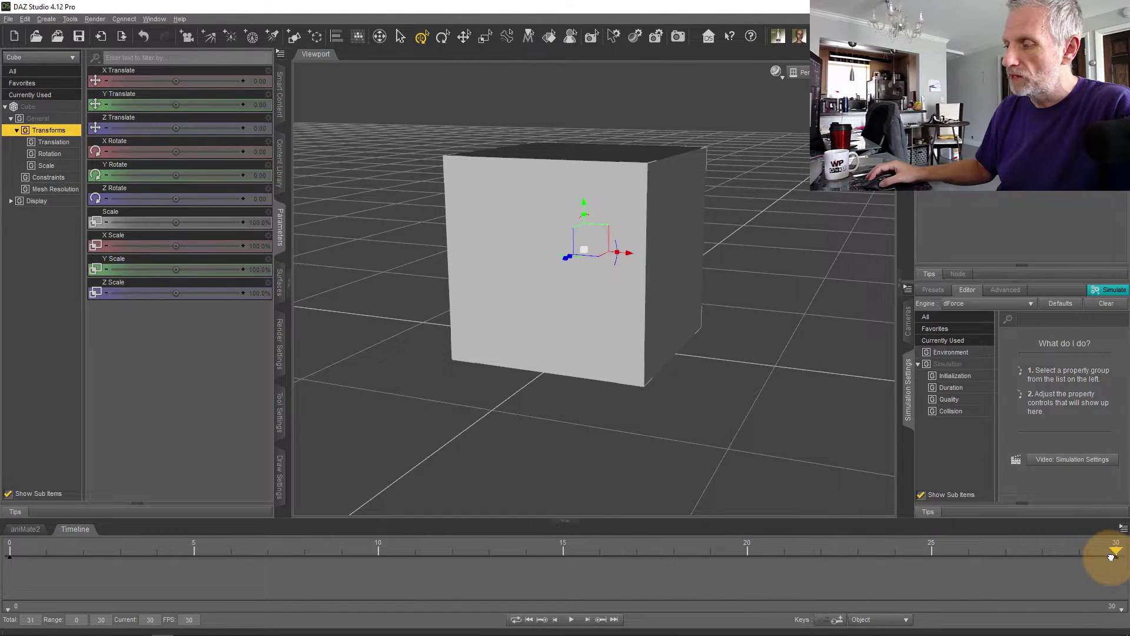
pyautogui.click(113, 238)
pyautogui.click(215, 203)
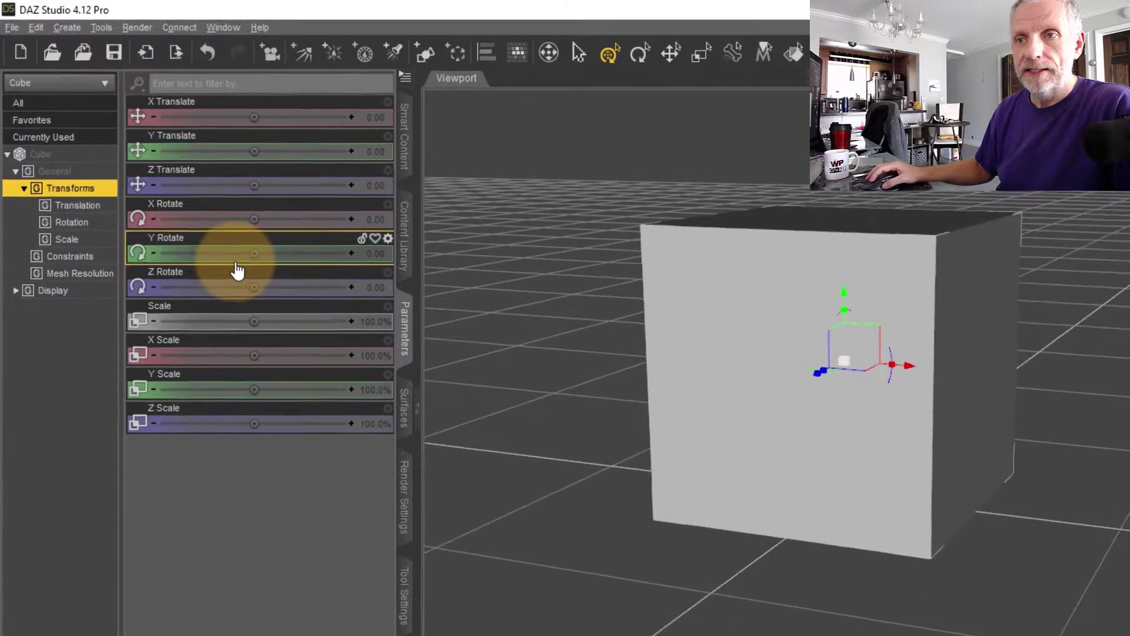
pyautogui.moveTo(184, 188); pyautogui.dragTo(192, 189)
pyautogui.moveTo(268, 264); pyautogui.dragTo(265, 263)
pyautogui.click(379, 266)
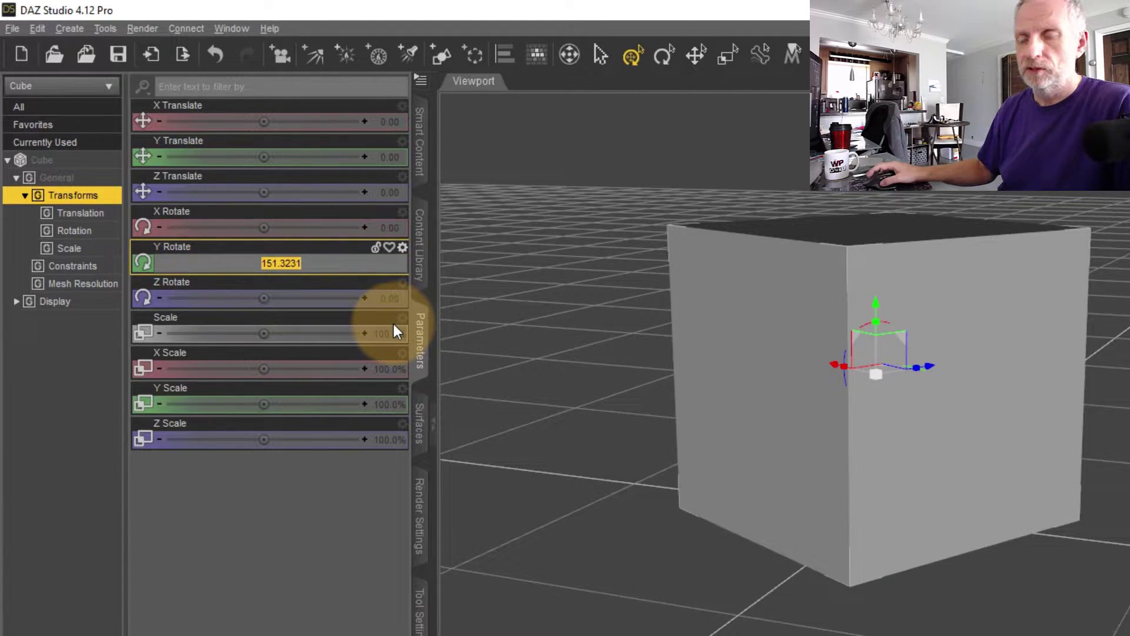
pyautogui.write('359')
pyautogui.press('Return')
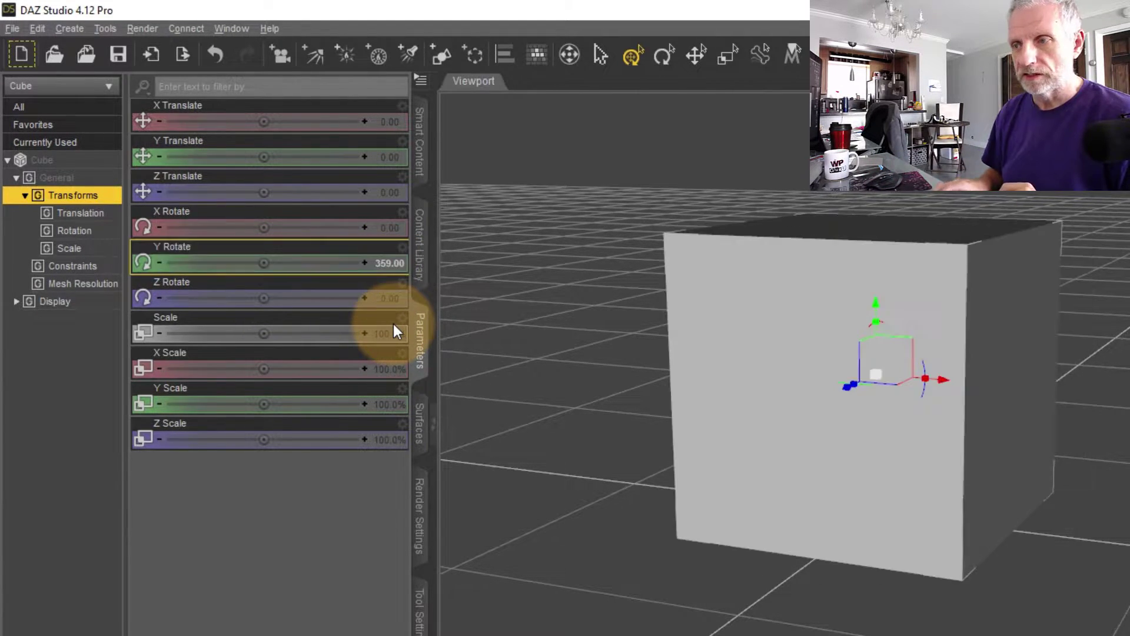
pyautogui.click(248, 395)
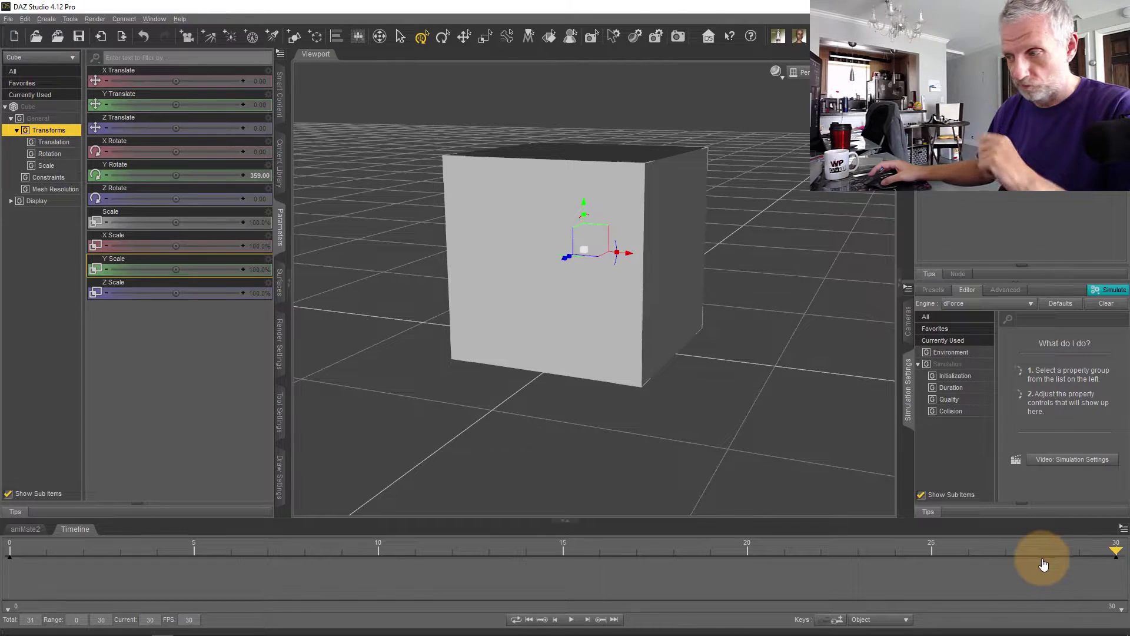
# Play the cube's rotation from frame 0, enlarge the Timeline pane's height, and stop the playback.
pyautogui.moveTo(1115, 549); pyautogui.dragTo(10, 550)
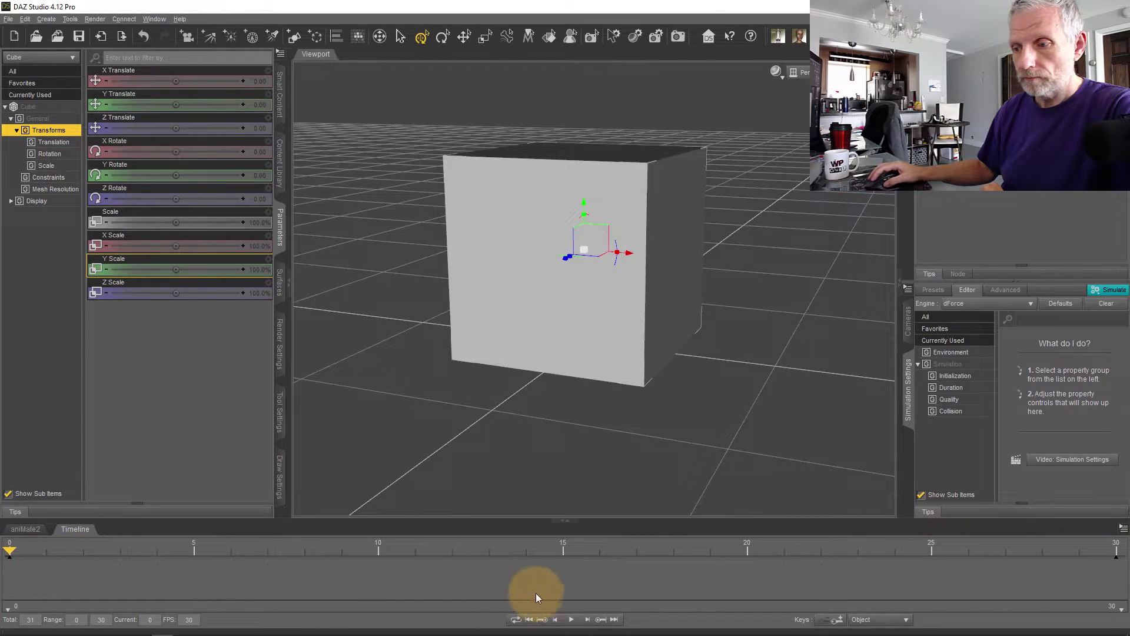
pyautogui.click(570, 623)
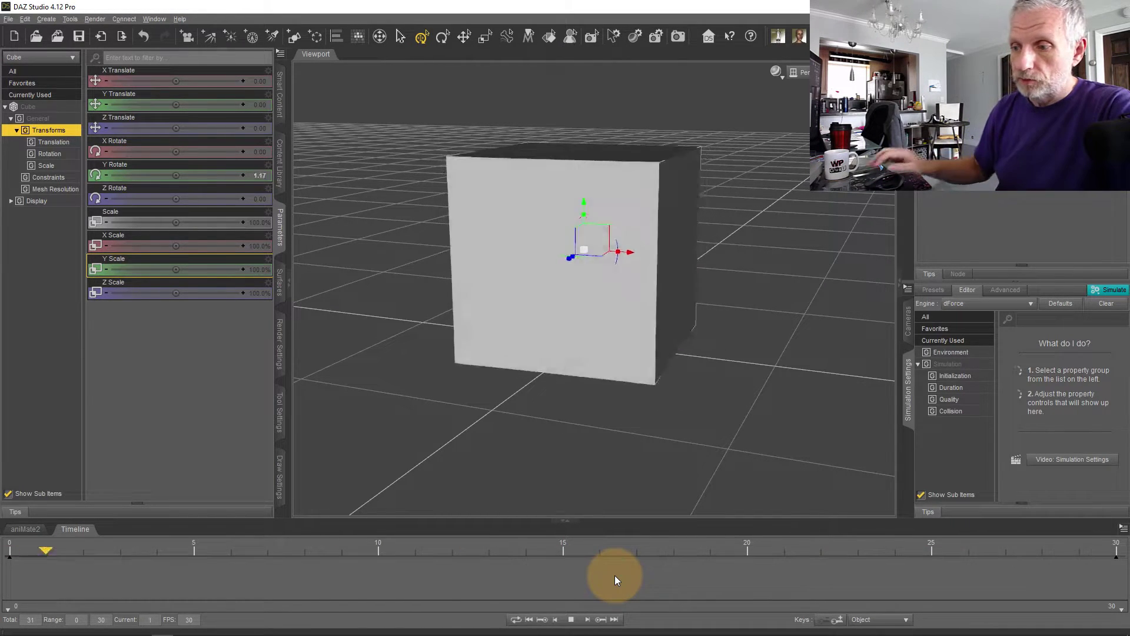
pyautogui.moveTo(625, 519); pyautogui.dragTo(618, 439)
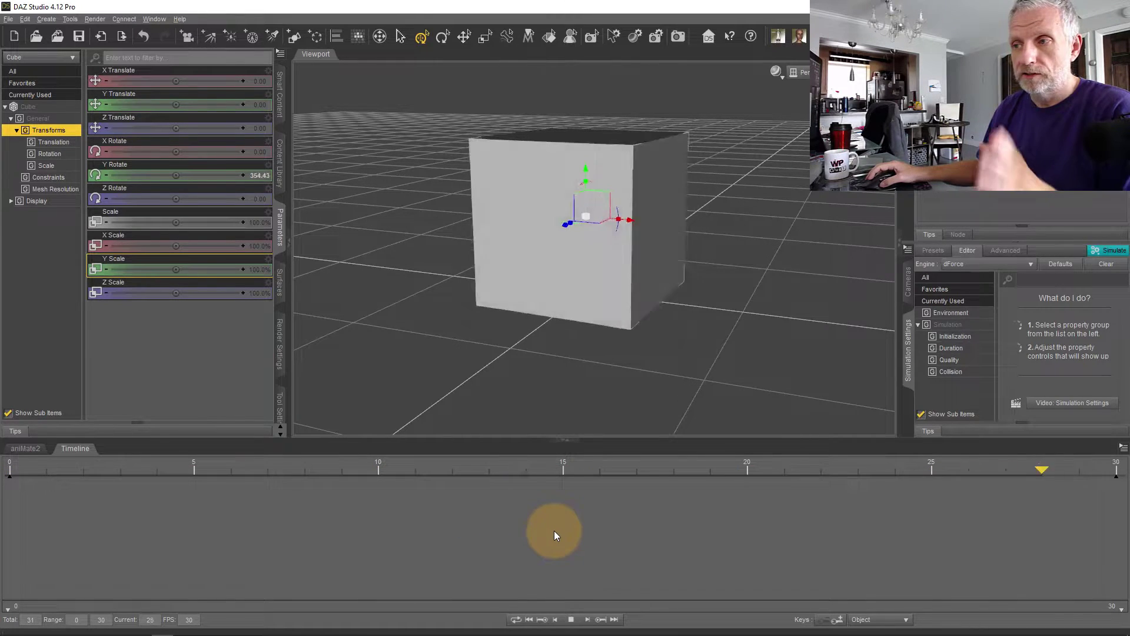
pyautogui.click(571, 620)
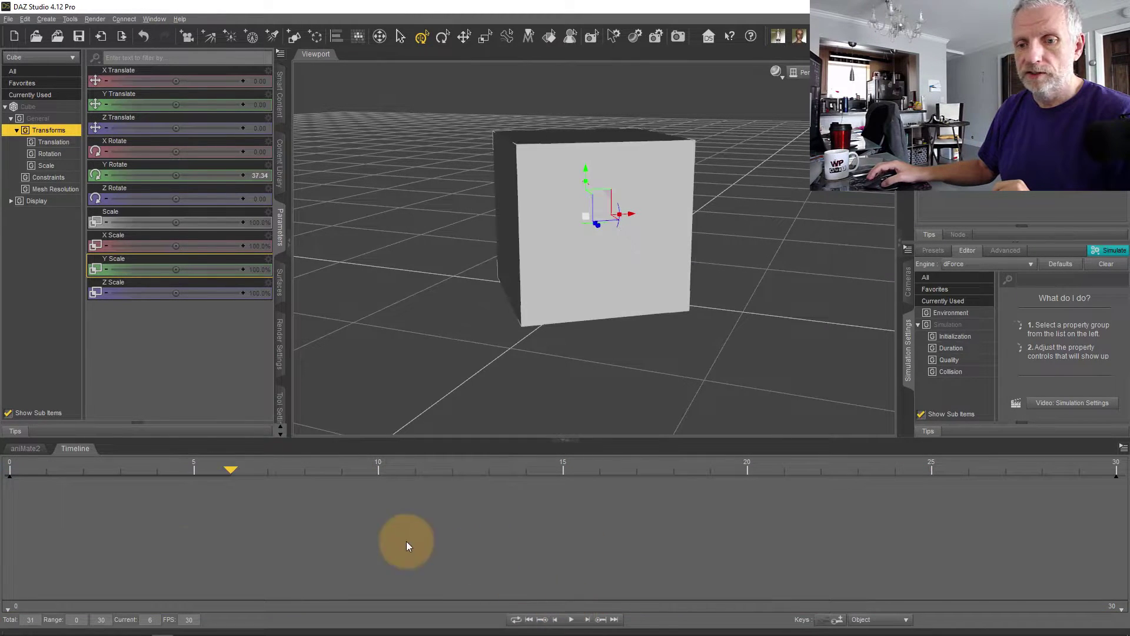
# Extend the animation to 61 total frames and play back the longer sequence.
pyautogui.doubleClick(34, 622)
pyautogui.write('61')
pyautogui.press('Return')
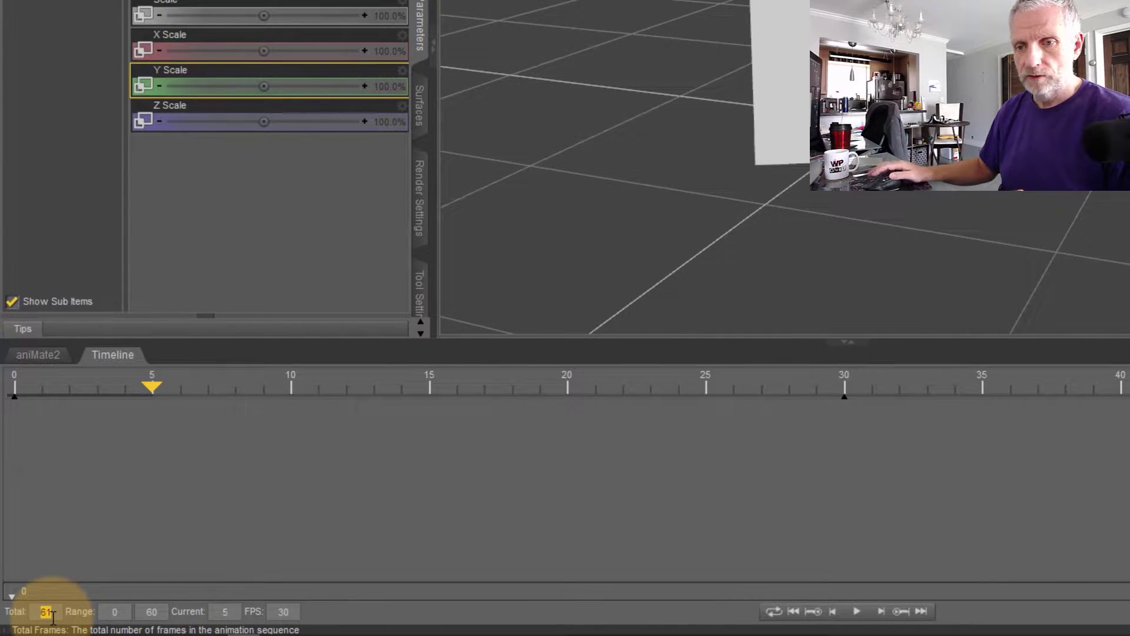
pyautogui.moveTo(153, 388); pyautogui.dragTo(1127, 391)
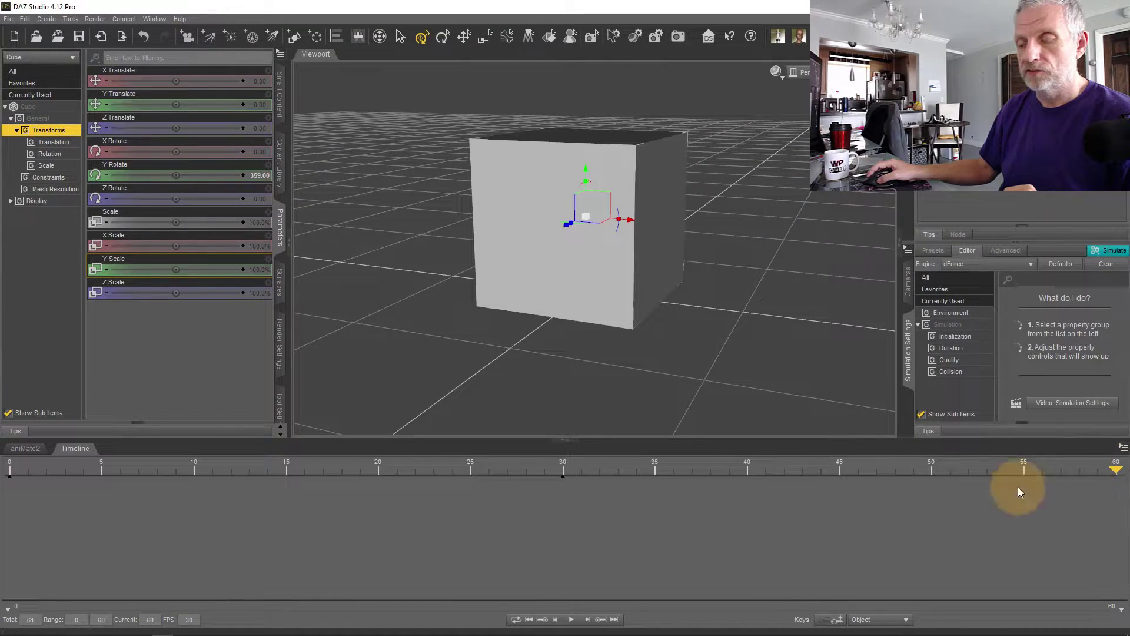
pyautogui.click(570, 615)
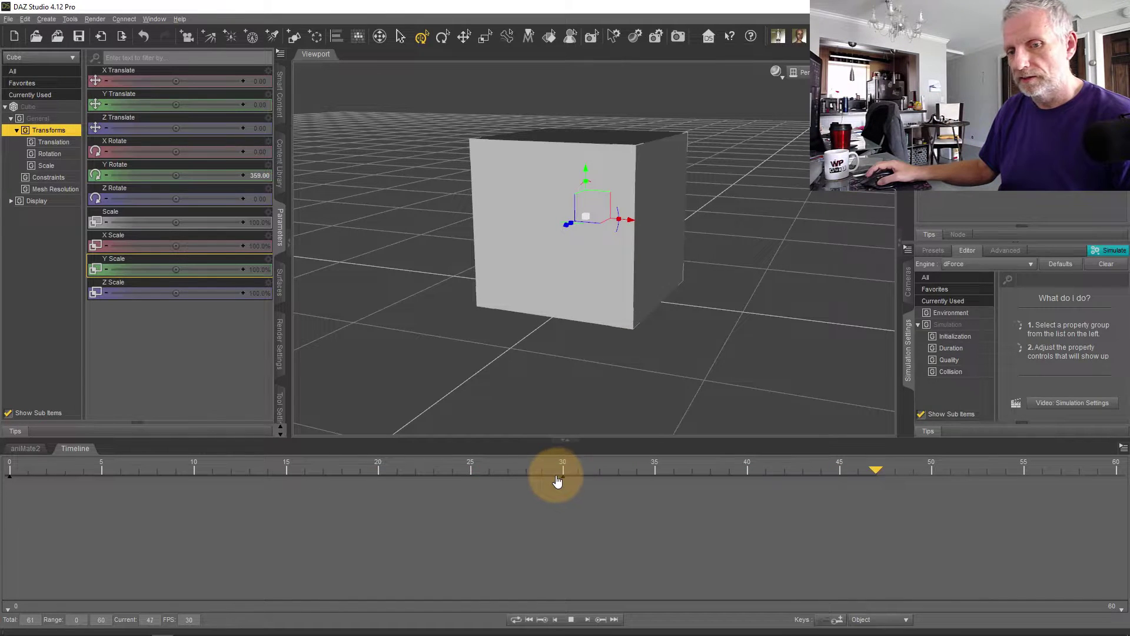
# Stop the playback and scrub the timeline back and forth around the cube's keyframe at frame 30.
pyautogui.click(571, 619)
pyautogui.moveTo(486, 474); pyautogui.dragTo(327, 495)
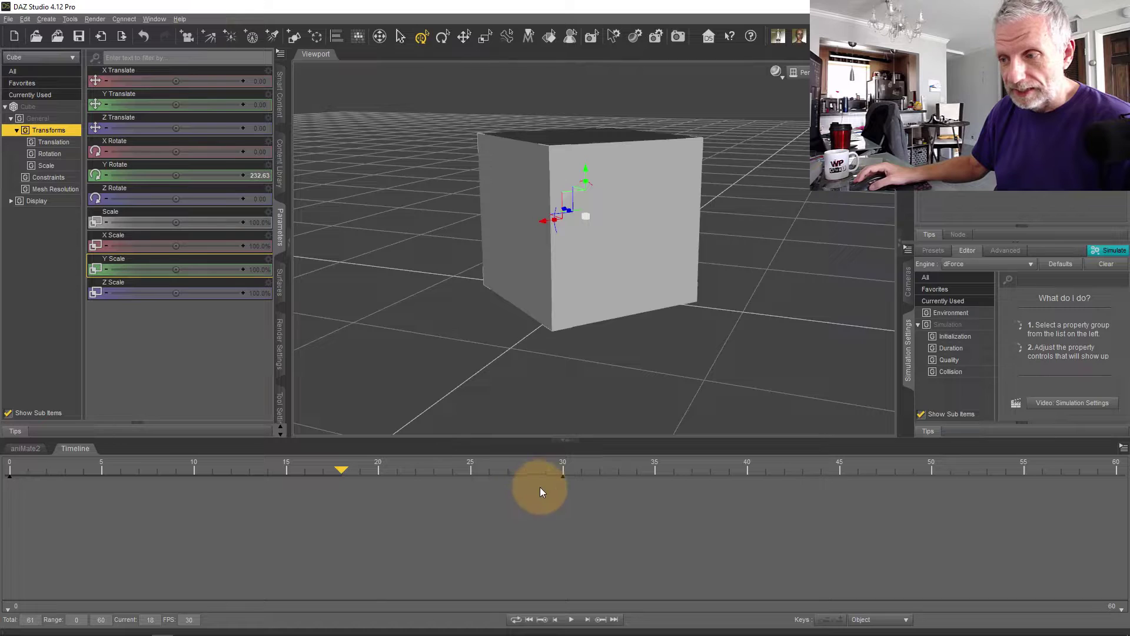
pyautogui.click(565, 482)
pyautogui.moveTo(563, 474); pyautogui.dragTo(263, 468)
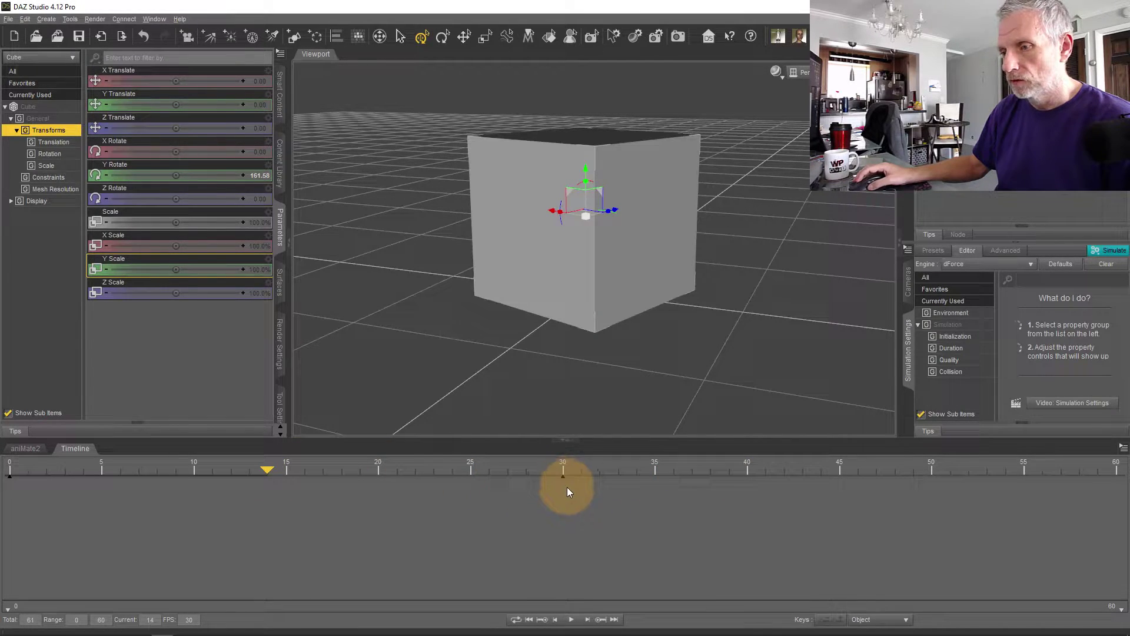
pyautogui.click(563, 483)
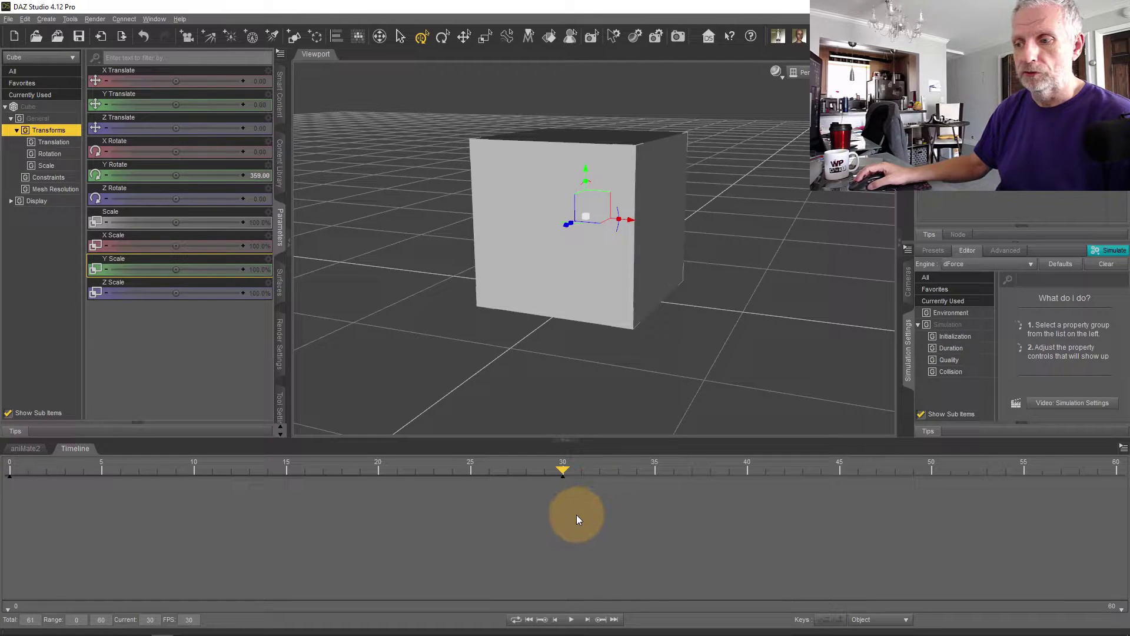
pyautogui.moveTo(525, 474); pyautogui.dragTo(581, 503)
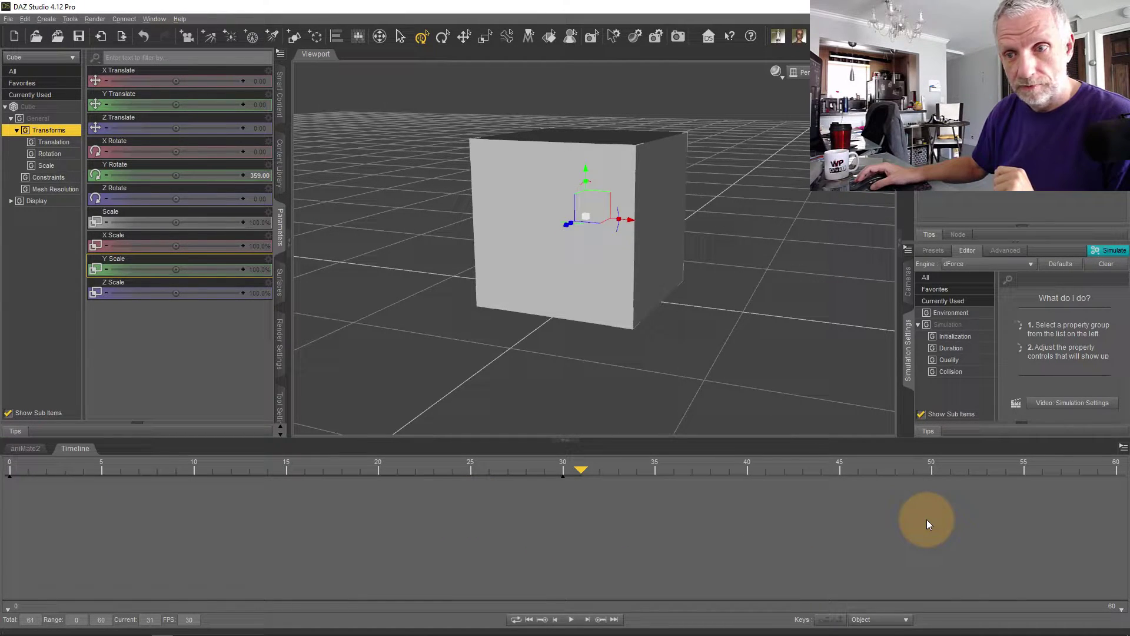
# Switch the Timeline pane to Advanced View and select the Cube, scrubbing back to frame 17.
pyautogui.click(1124, 452)
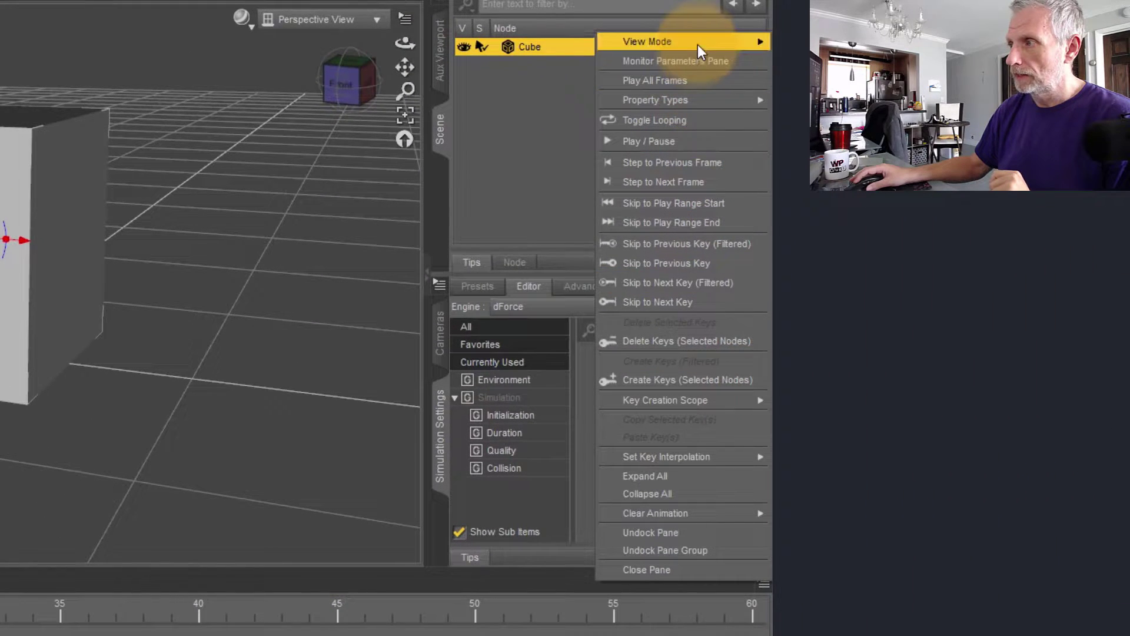
pyautogui.moveTo(1074, 86)
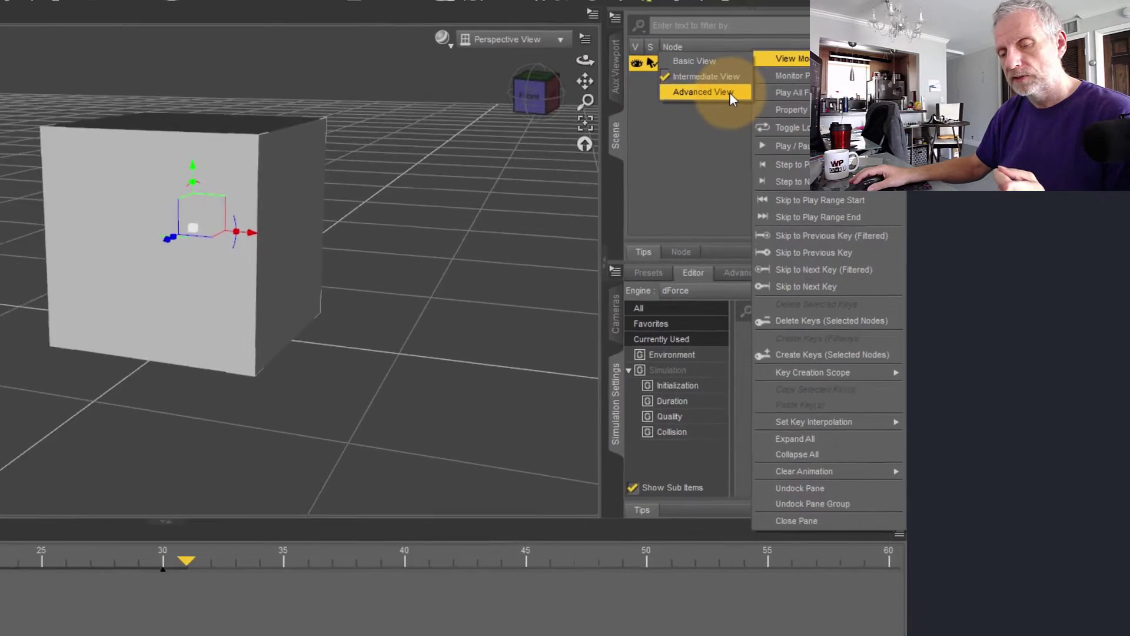
pyautogui.click(570, 80)
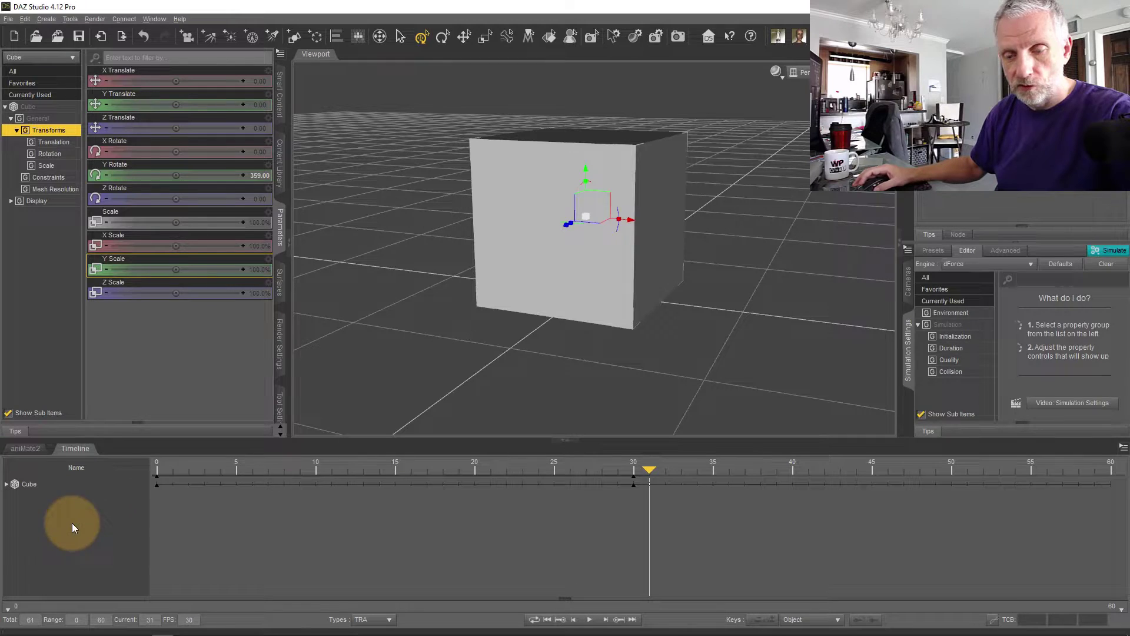
pyautogui.click(29, 485)
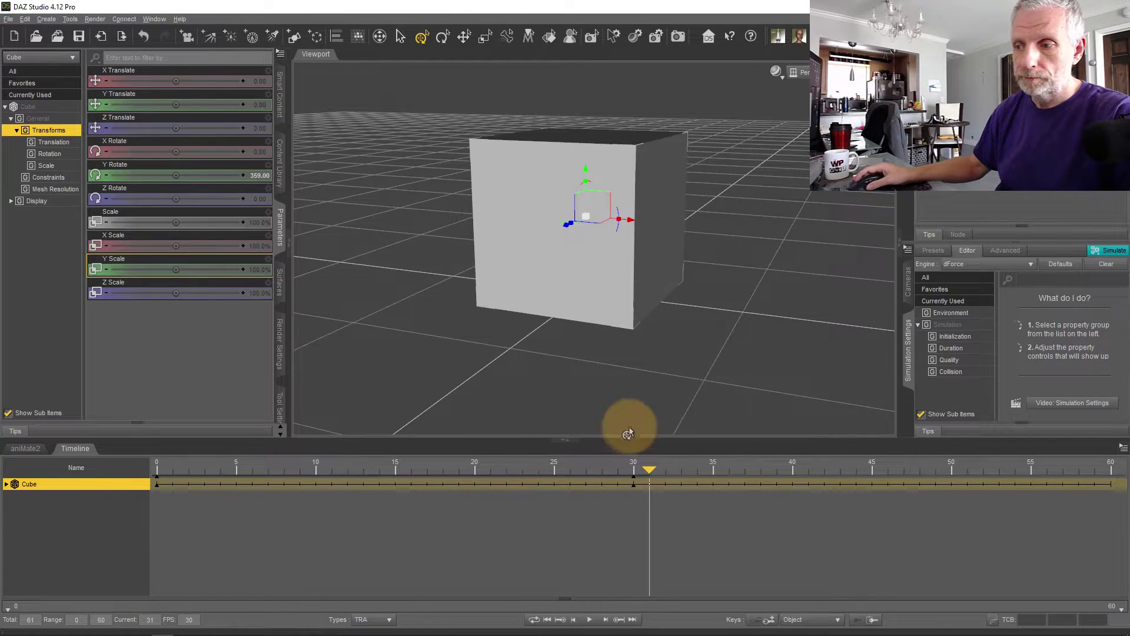
pyautogui.moveTo(648, 471); pyautogui.dragTo(427, 474)
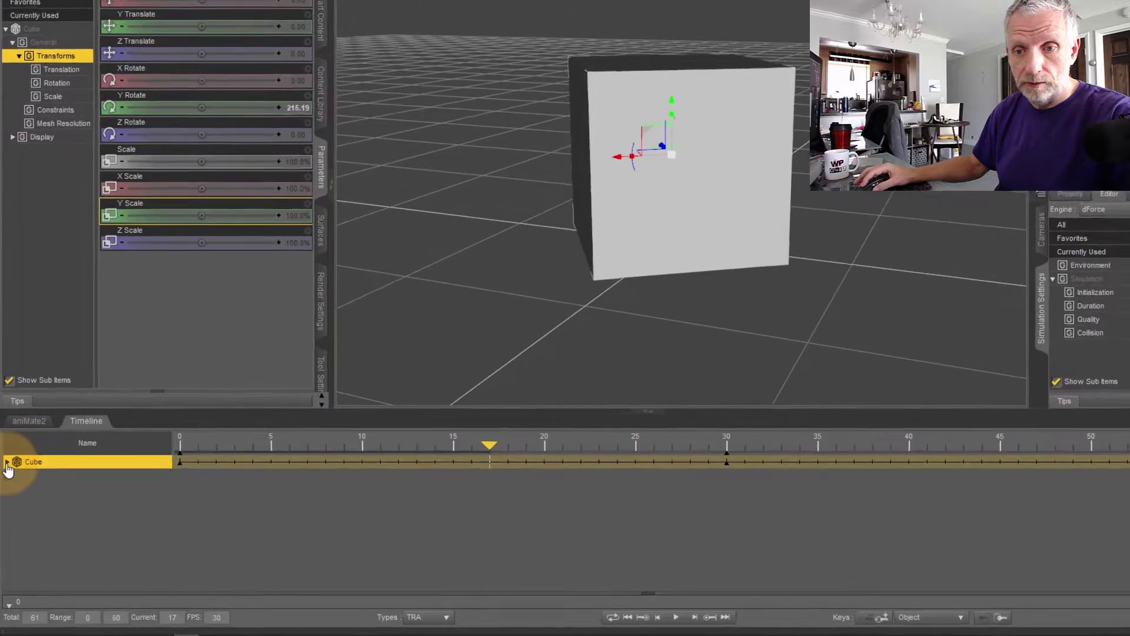
# Expand the Cube's Properties in the Timeline and show the individual tracks of its Translation group.
pyautogui.click(6, 484)
pyautogui.click(81, 431)
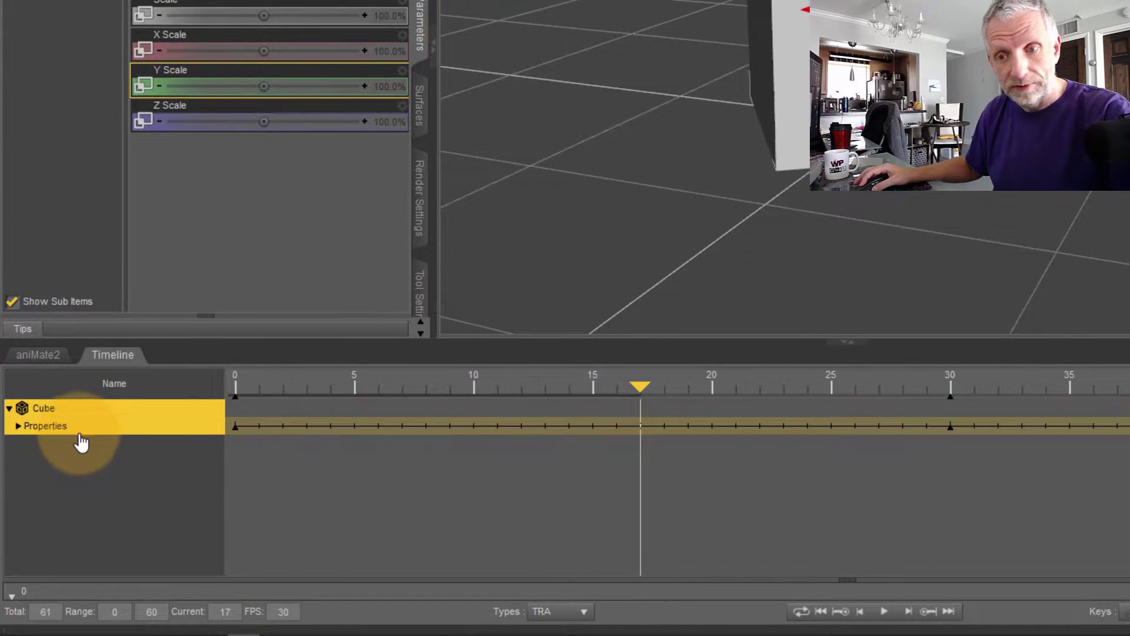
pyautogui.click(18, 425)
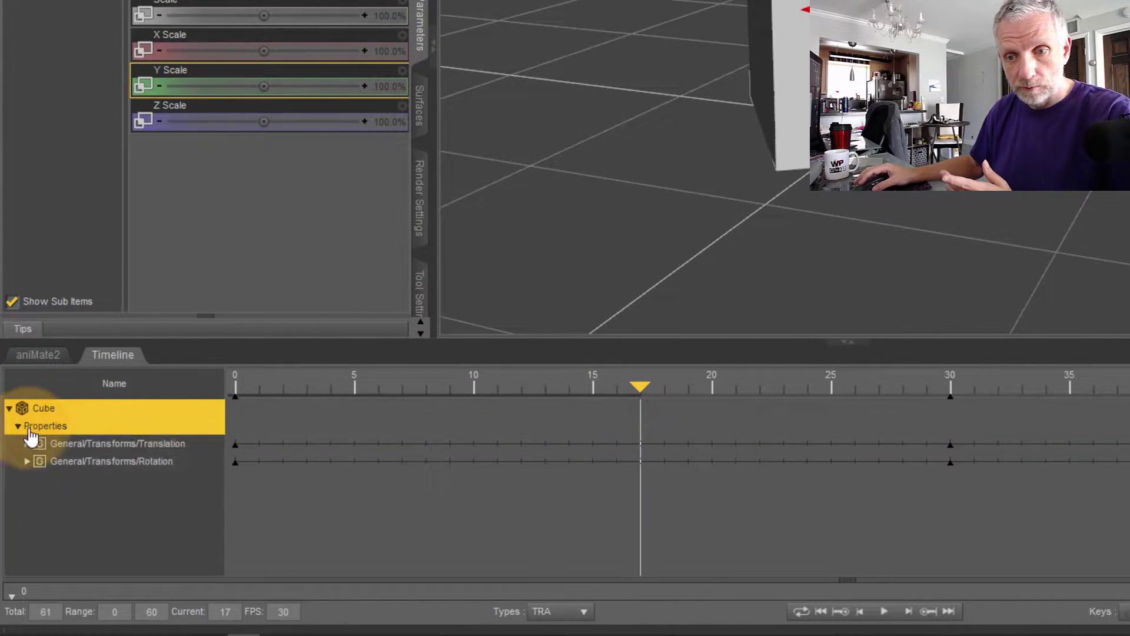
pyautogui.click(151, 448)
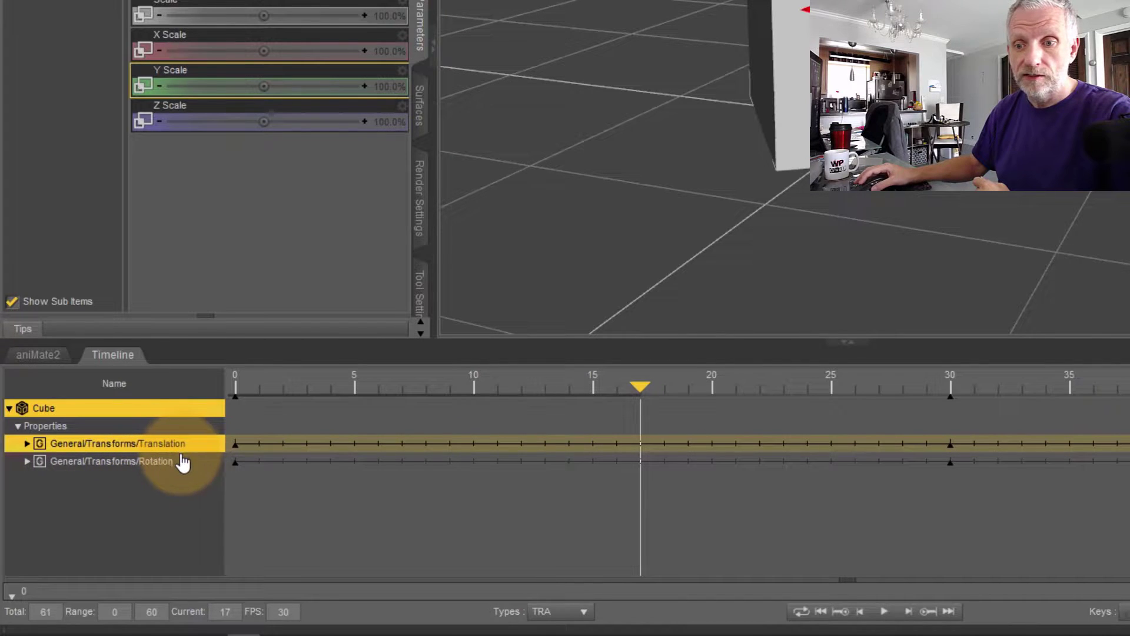
pyautogui.click(155, 463)
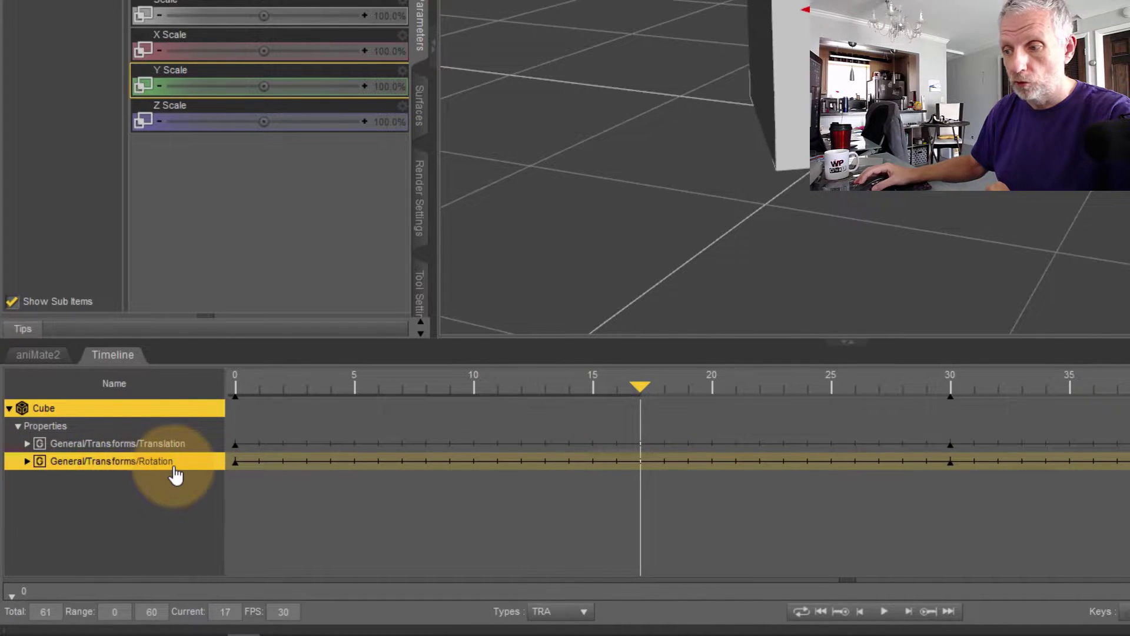
pyautogui.click(27, 444)
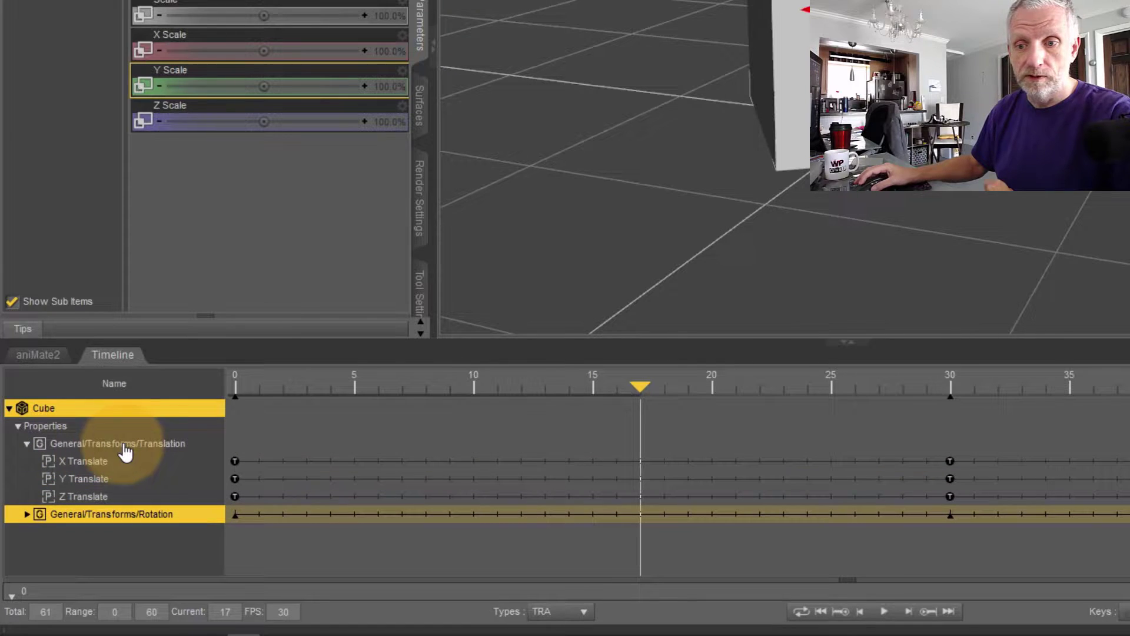
# Show the individual tracks of the Cube's Rotation group and enlarge the Timeline pane's height to fit all the transform tracks.
pyautogui.moveTo(640, 386); pyautogui.dragTo(736, 424)
pyautogui.moveTo(928, 439); pyautogui.dragTo(981, 504)
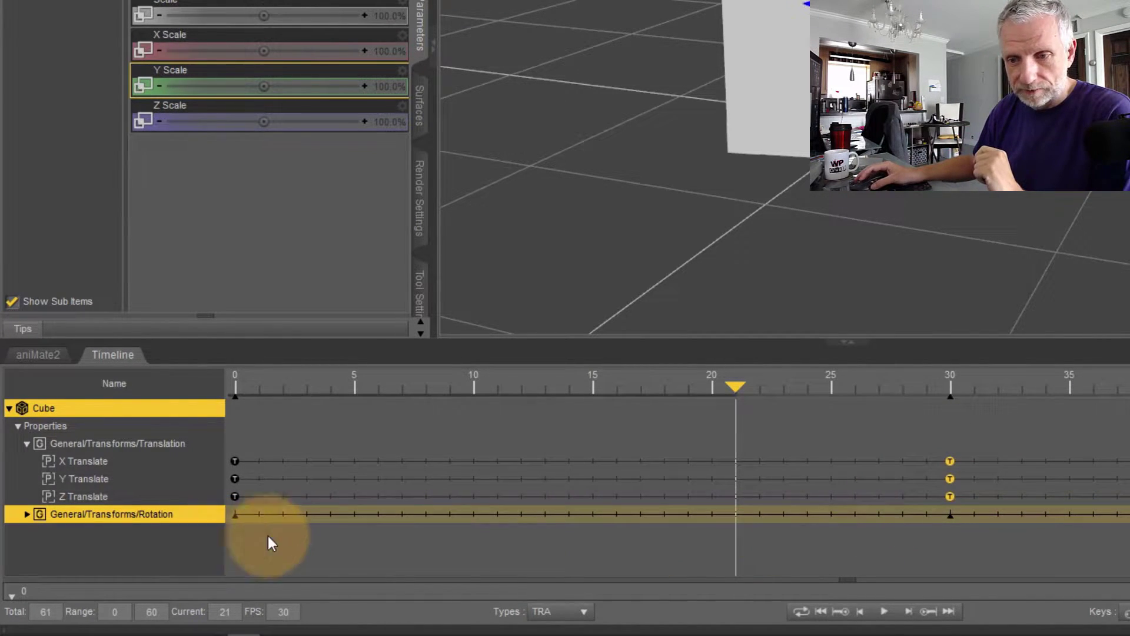
pyautogui.moveTo(734, 384); pyautogui.dragTo(306, 388)
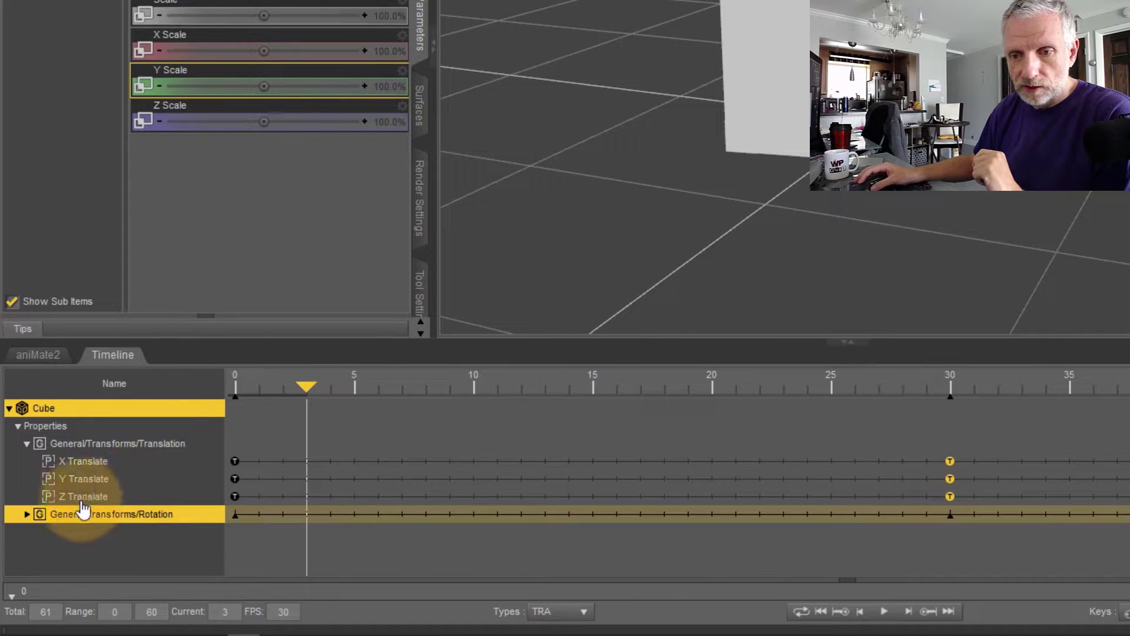
pyautogui.click(26, 515)
pyautogui.moveTo(722, 338); pyautogui.dragTo(722, 201)
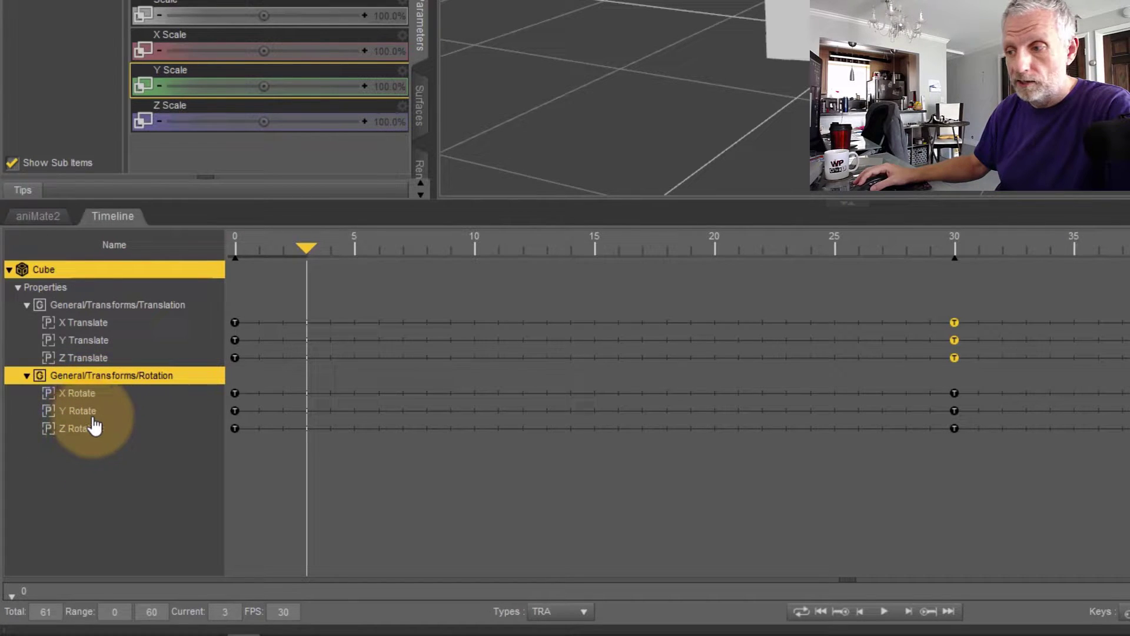
# Delete the X, Y and Z Translate keys at frame 30.
pyautogui.click(954, 393)
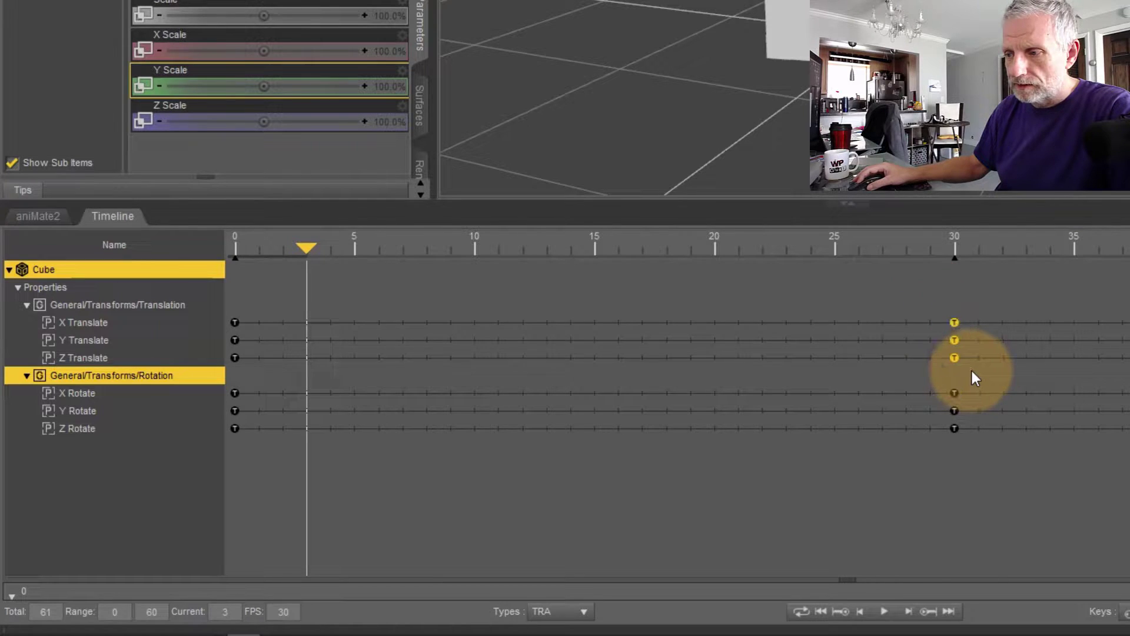
pyautogui.moveTo(930, 294); pyautogui.dragTo(970, 362)
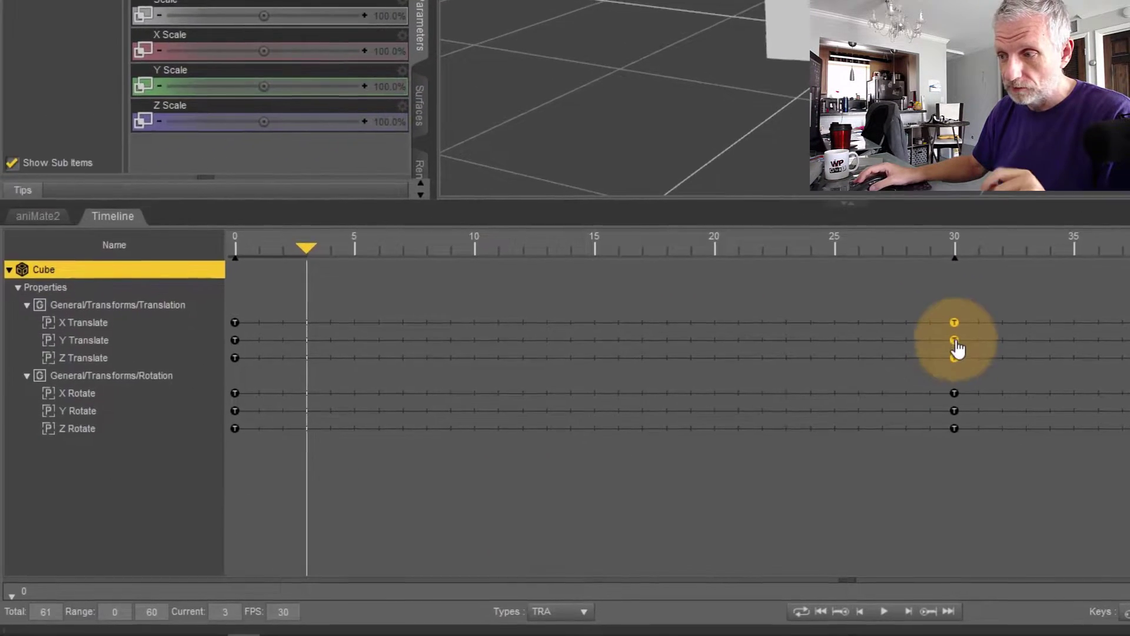
pyautogui.rightClick(955, 331)
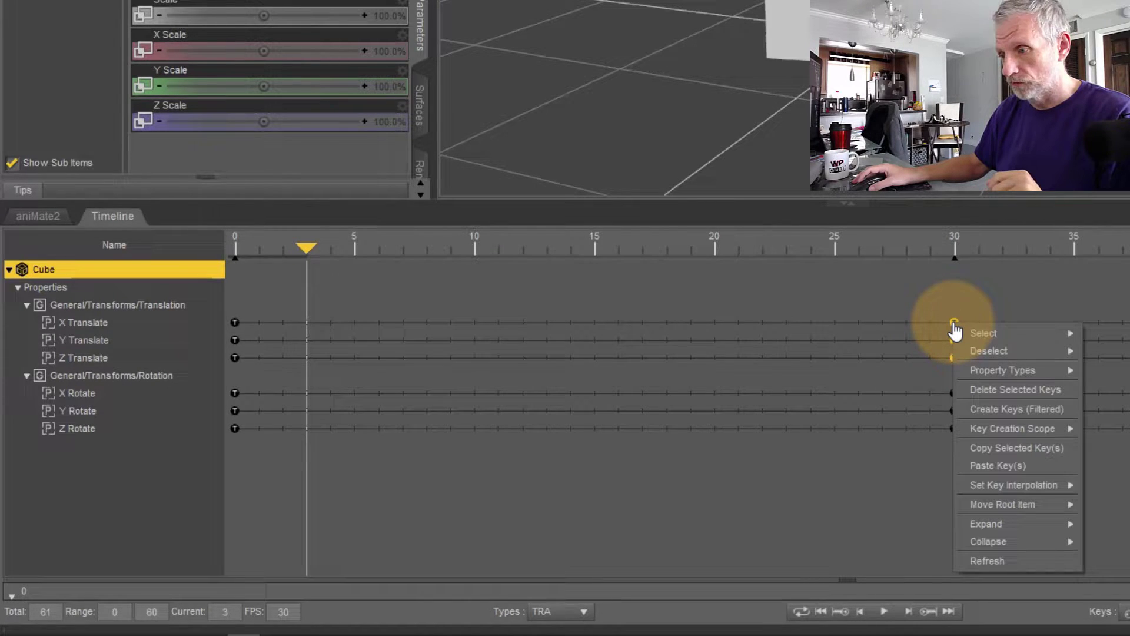
pyautogui.click(1037, 389)
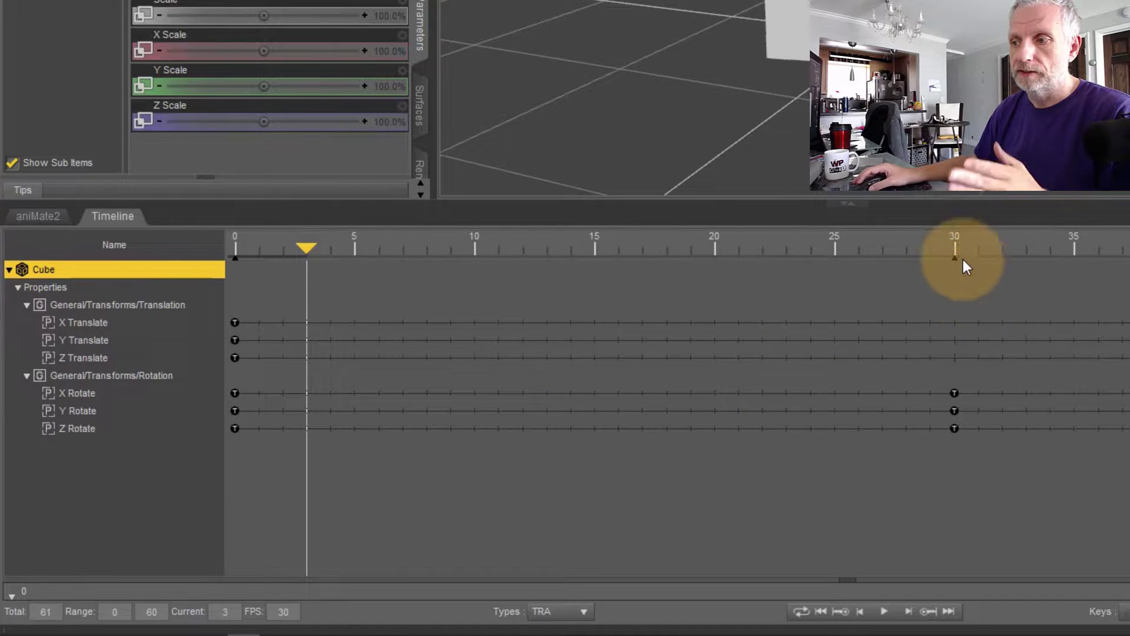
# Delete the X Rotate and Z Rotate keys at frame 30, keeping only the Y Rotate key there.
pyautogui.moveTo(942, 419); pyautogui.dragTo(966, 379)
pyautogui.click(963, 372)
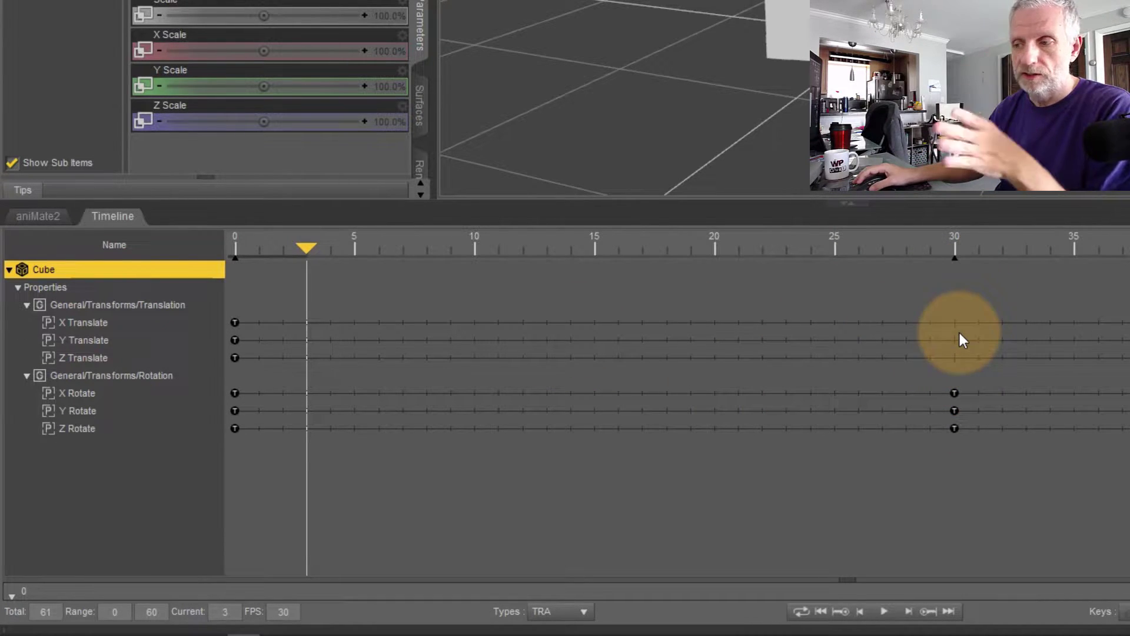
pyautogui.click(954, 394)
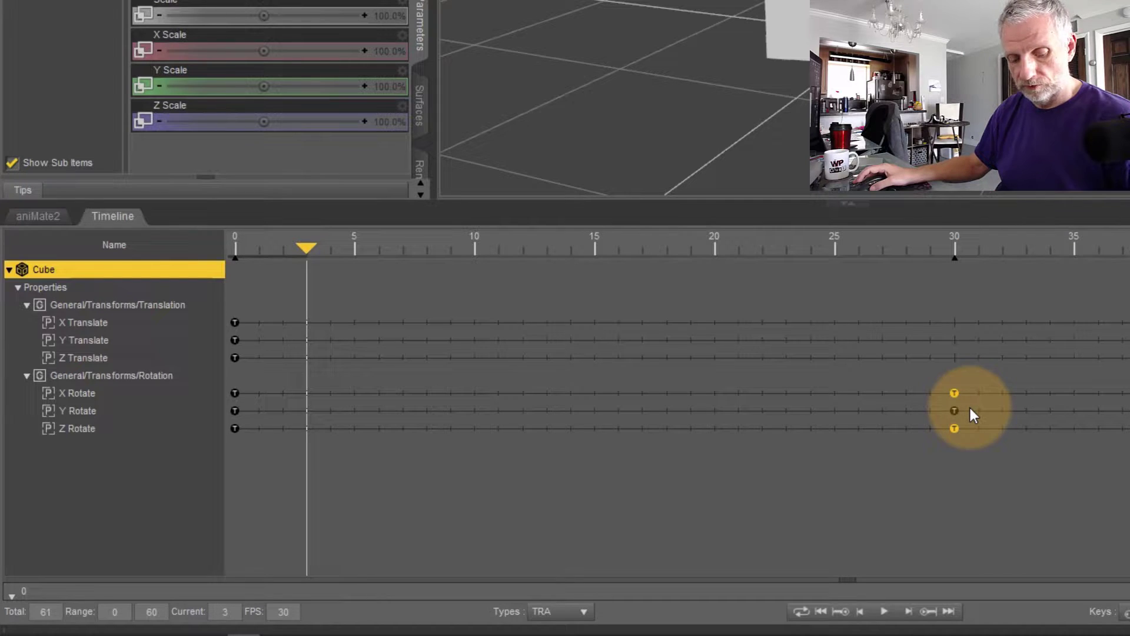
pyautogui.moveTo(933, 370); pyautogui.dragTo(985, 472)
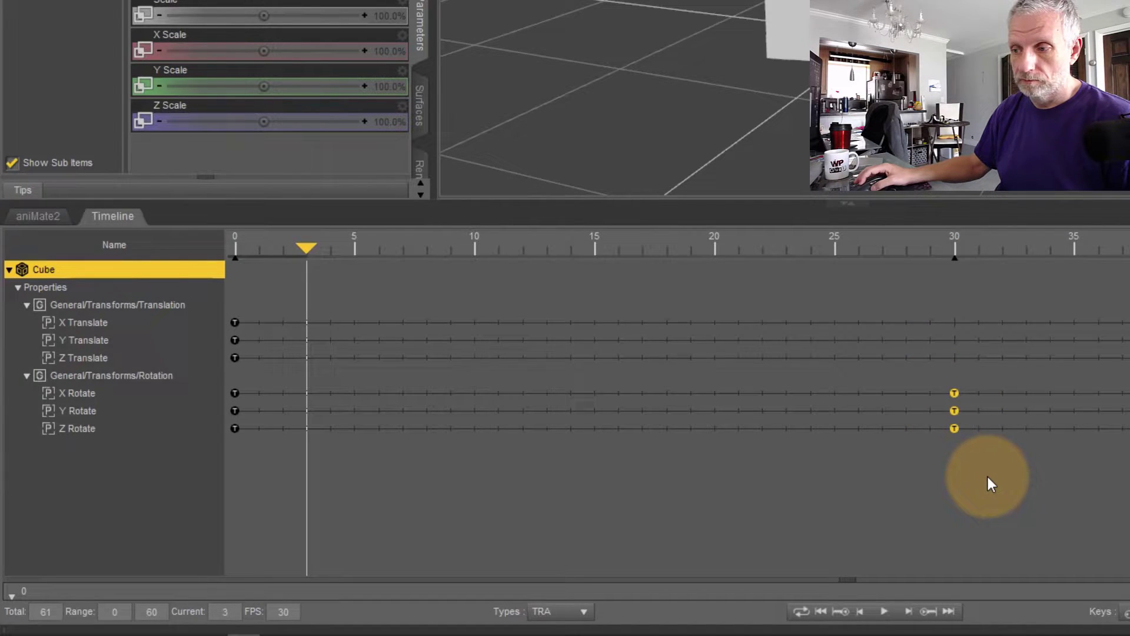
pyautogui.click(989, 475)
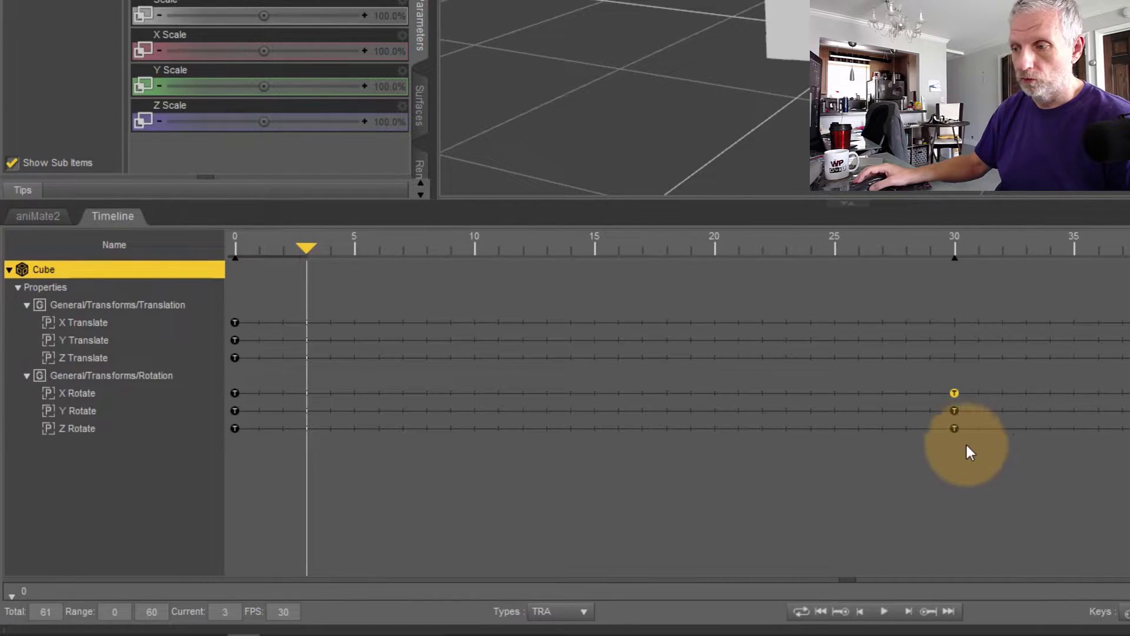
pyautogui.keyDown('ctrl'); pyautogui.click(954, 429); pyautogui.keyUp('ctrl')
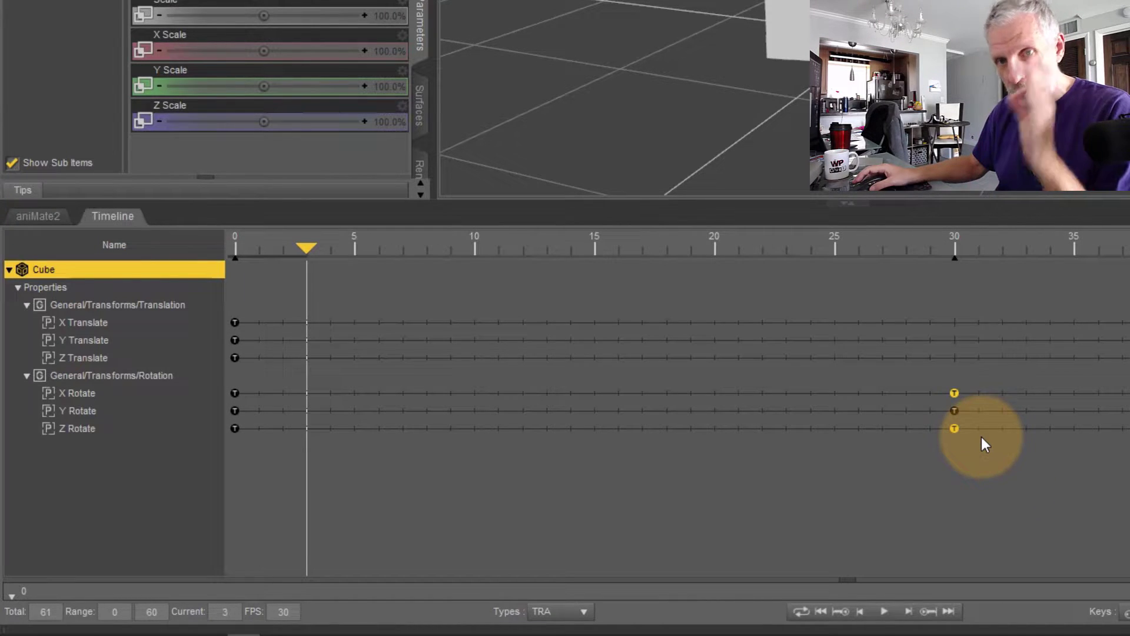
pyautogui.rightClick(954, 394)
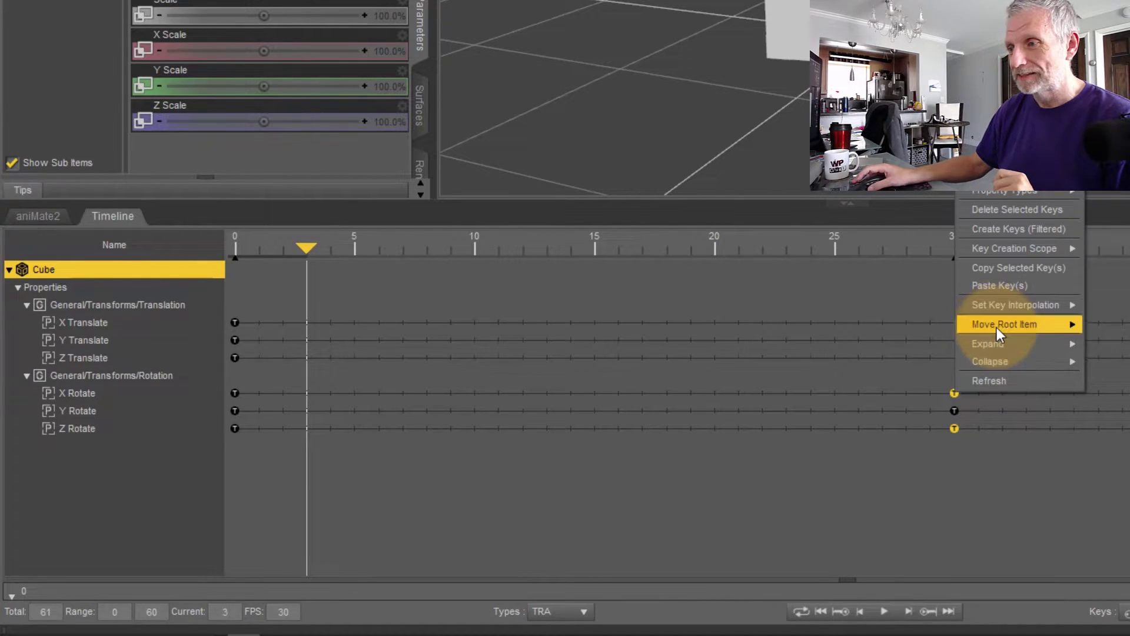
pyautogui.click(1016, 213)
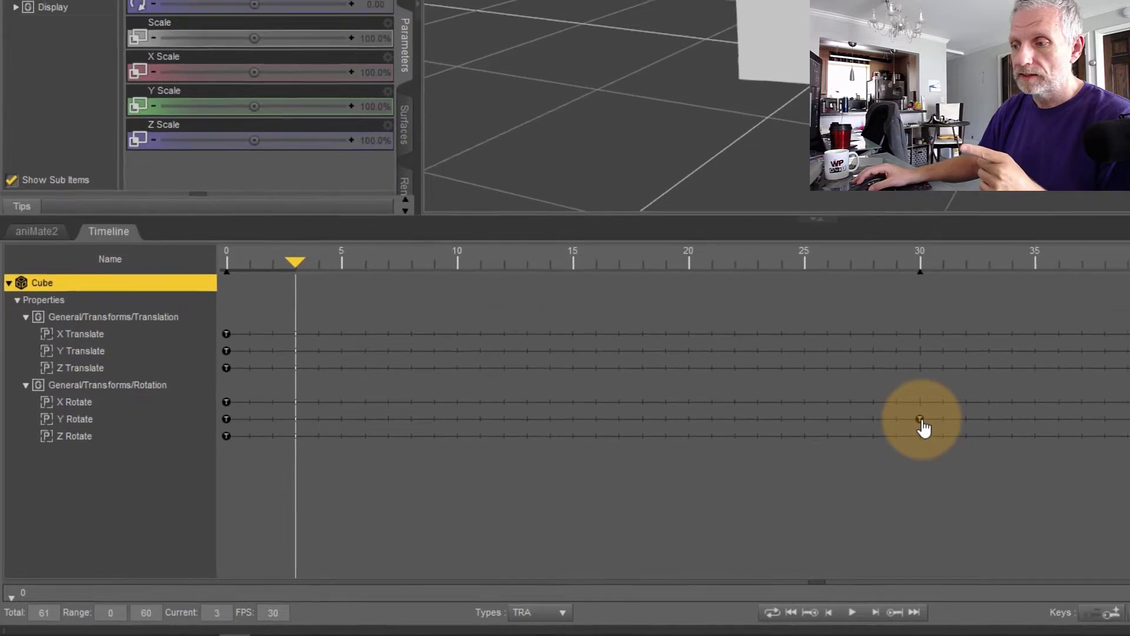
# Move the Y Rotate key from frame 30 to frame 60, playing the animation before and after the move.
pyautogui.click(921, 420)
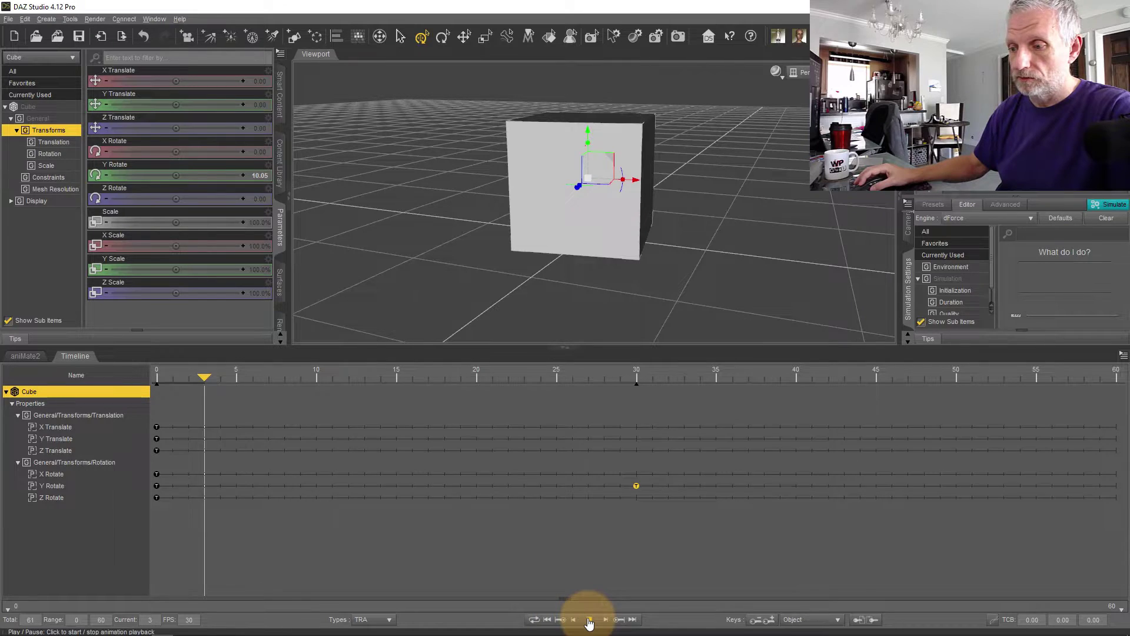
pyautogui.click(589, 620)
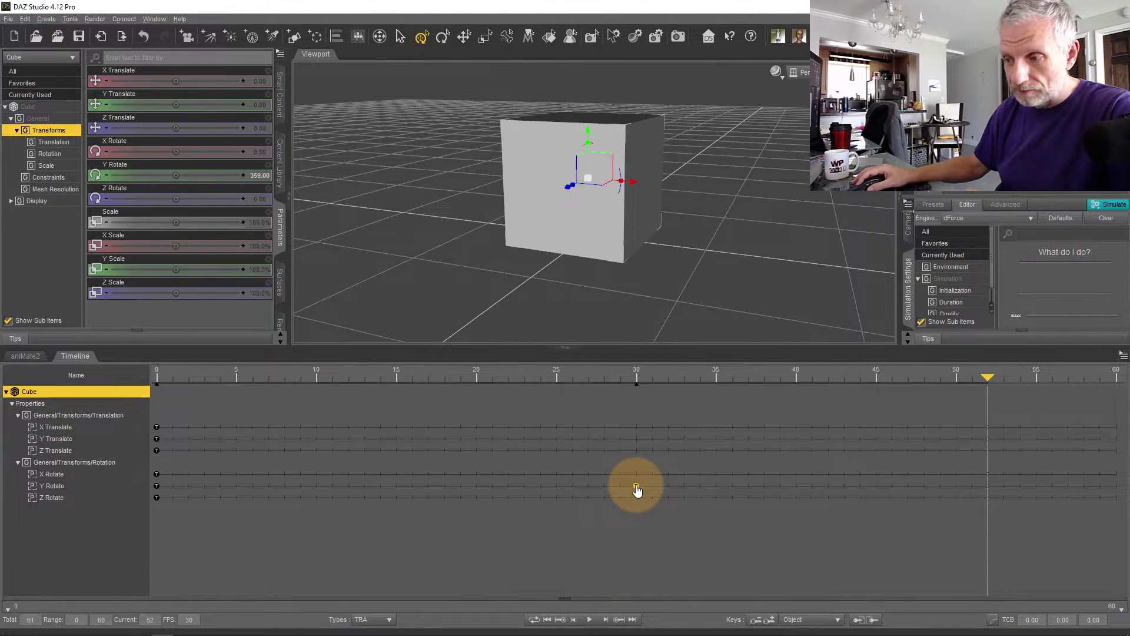
pyautogui.moveTo(652, 490); pyautogui.dragTo(1116, 501)
pyautogui.click(589, 619)
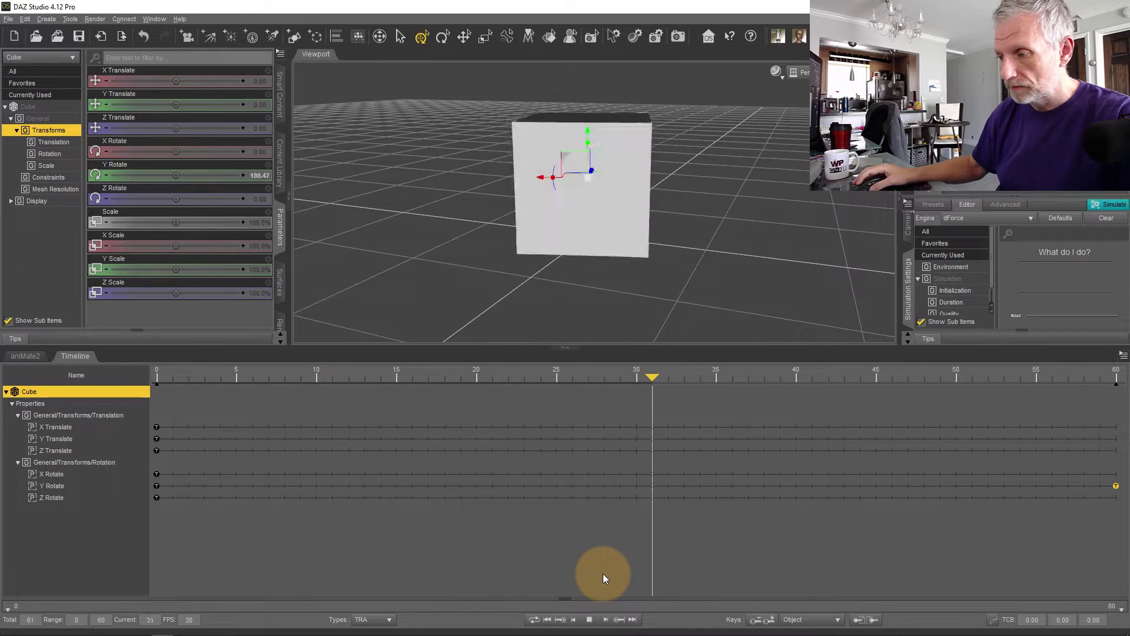
pyautogui.click(589, 619)
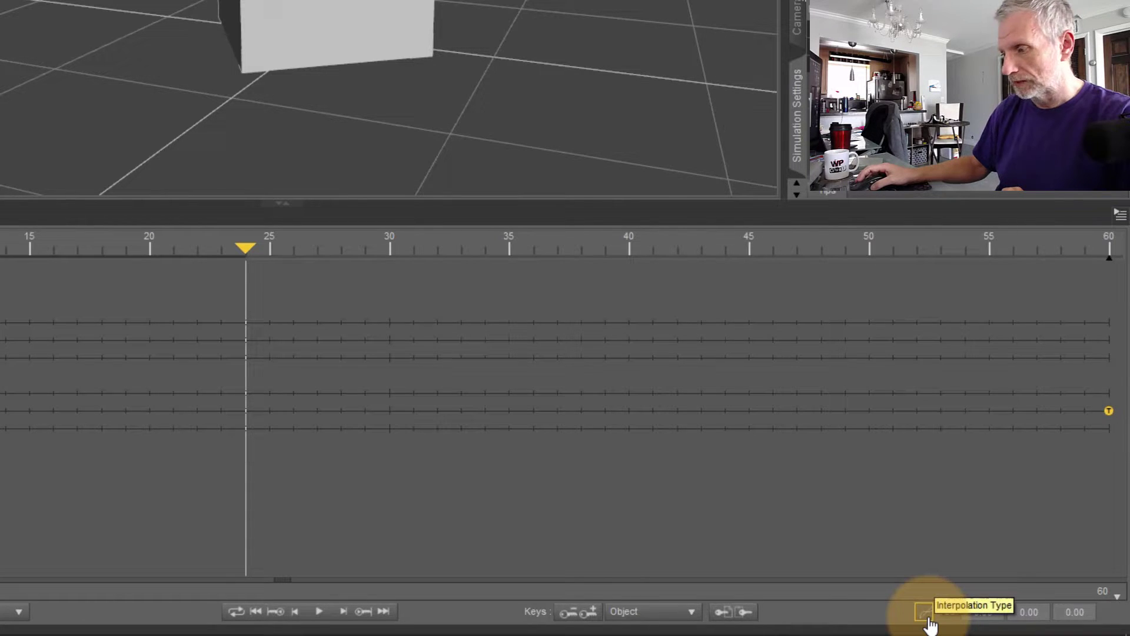
# Set the interpolation of the Y Rotate keys at frames 0 and 60 to Linear and play the animation.
pyautogui.click(924, 613)
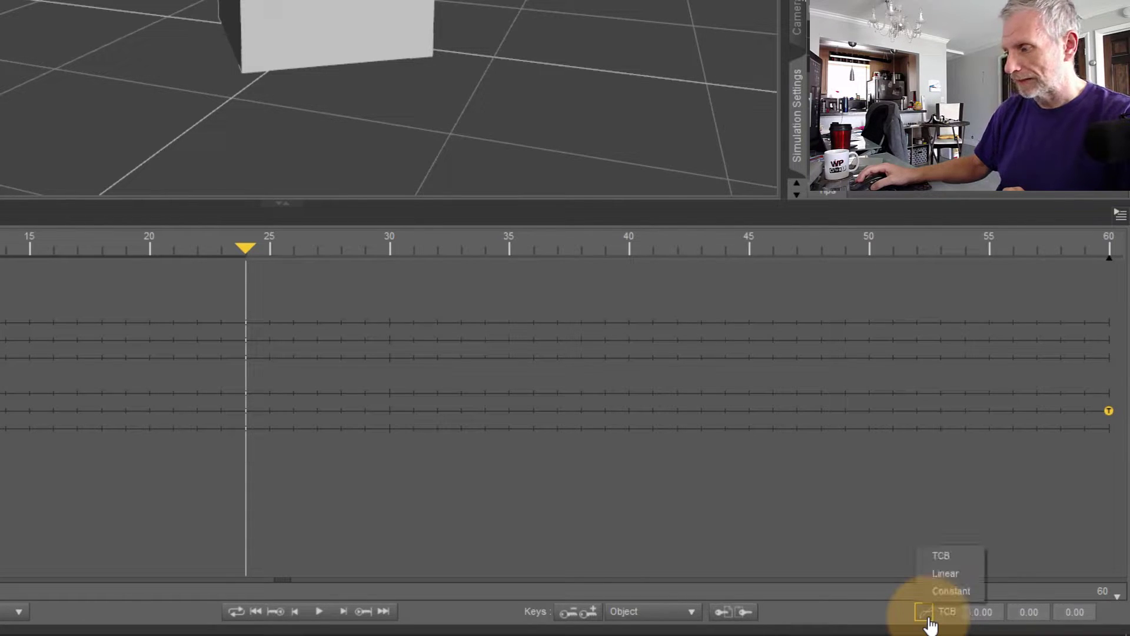
pyautogui.click(970, 580)
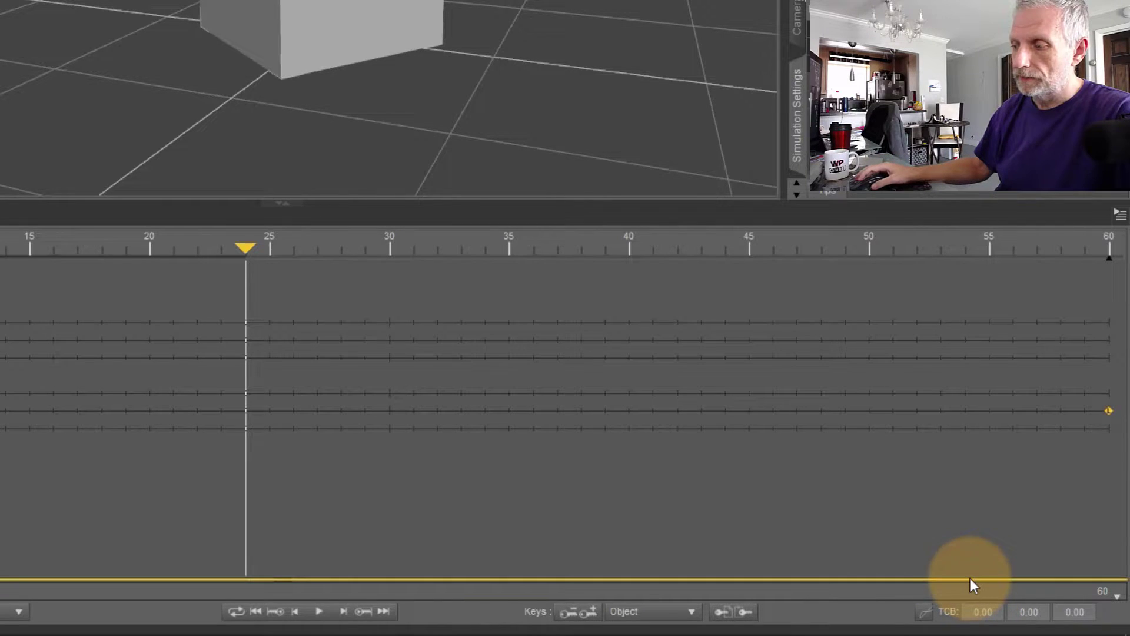
pyautogui.click(319, 612)
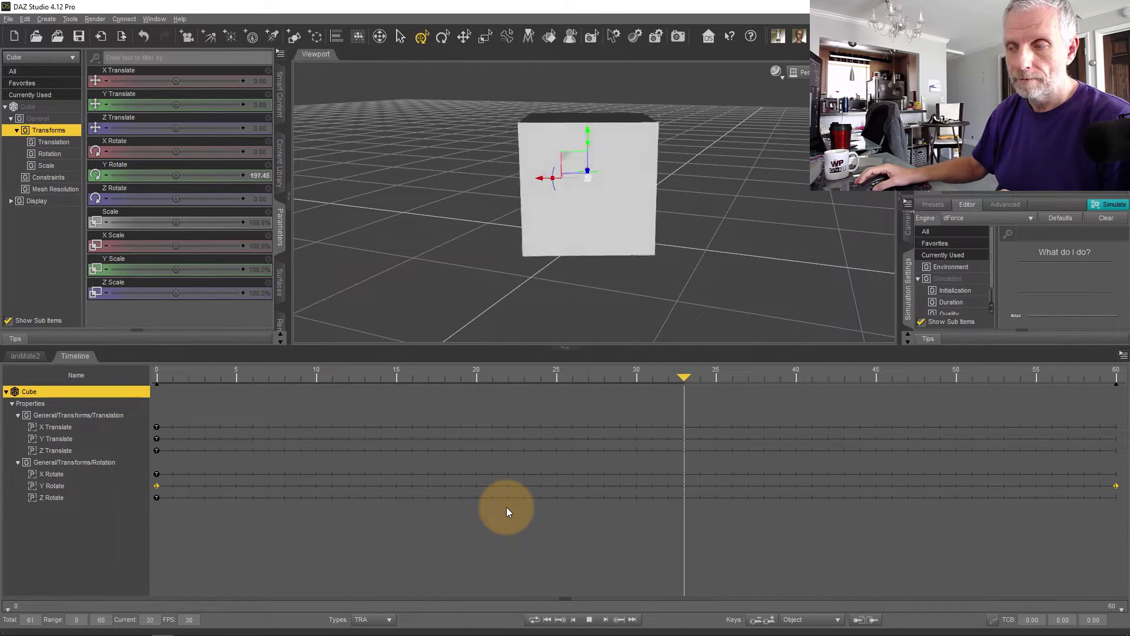
# Stop playback and raise the cube at frame 30 to a Y Translate of about 145.70.
pyautogui.click(590, 620)
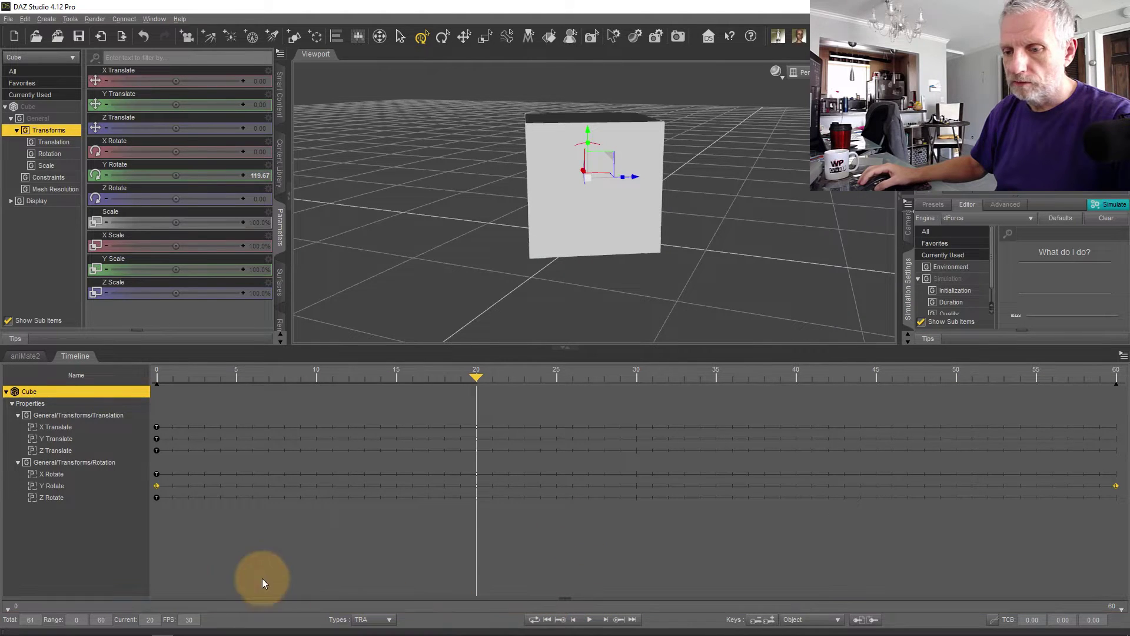
pyautogui.moveTo(475, 379); pyautogui.dragTo(133, 391)
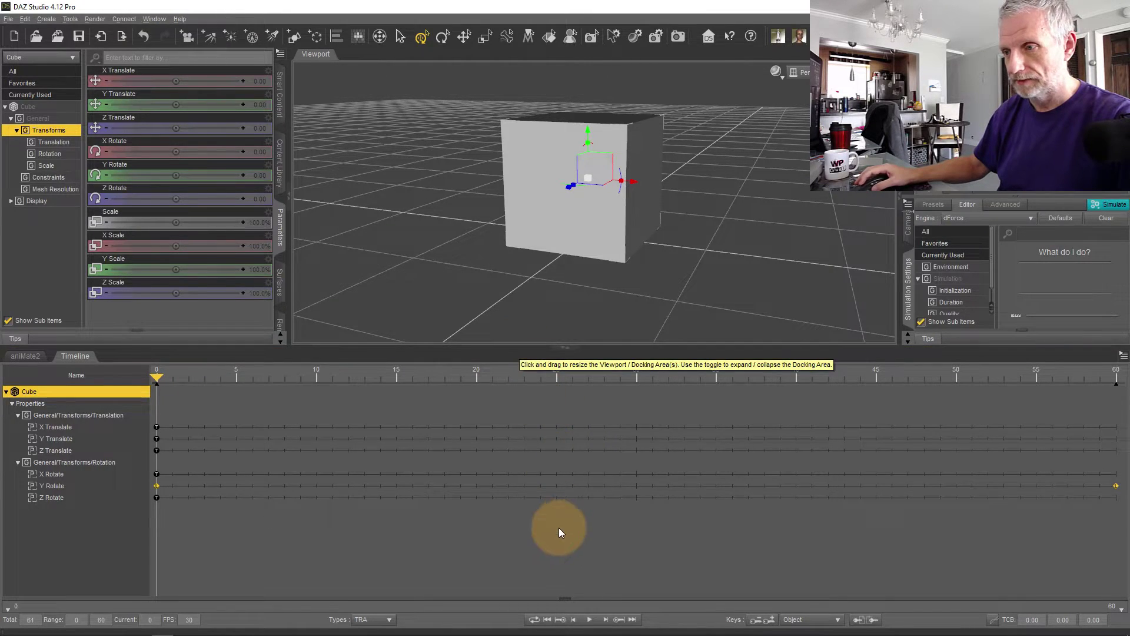
pyautogui.moveTo(155, 378); pyautogui.dragTo(628, 388)
pyautogui.scroll(-5, 726, 217)
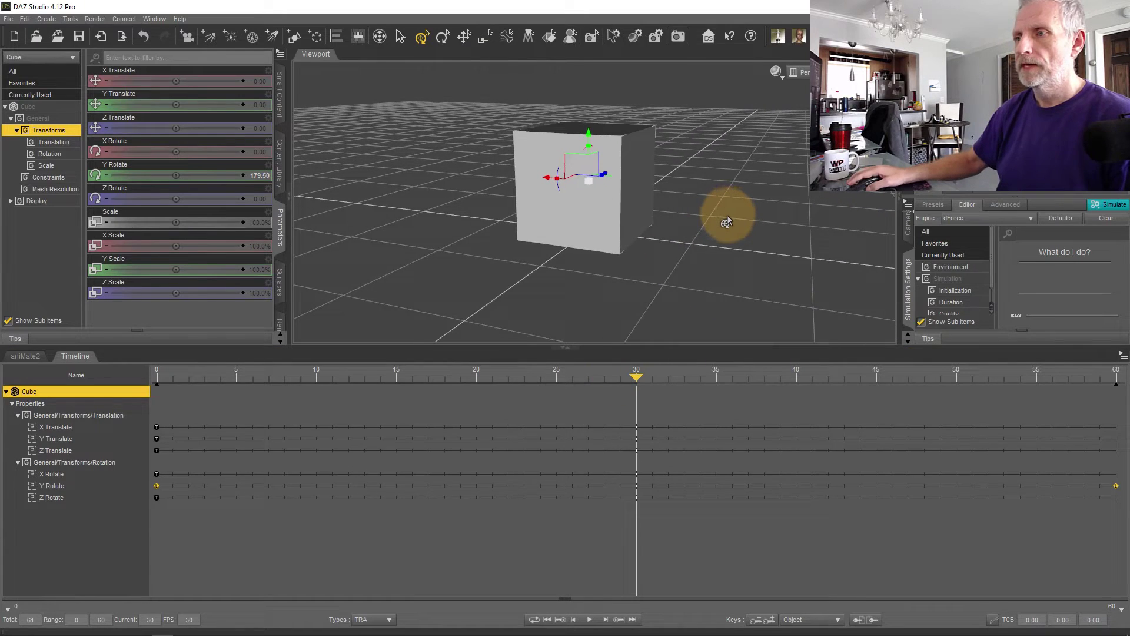
pyautogui.scroll(-3, 726, 217)
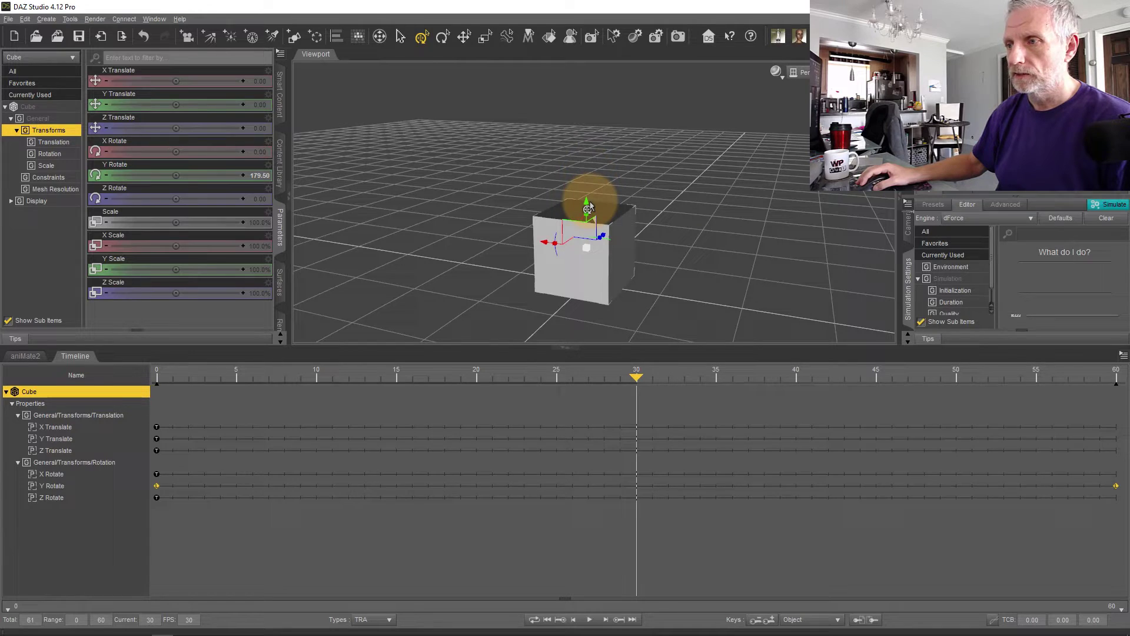
pyautogui.moveTo(585, 206); pyautogui.dragTo(585, 86)
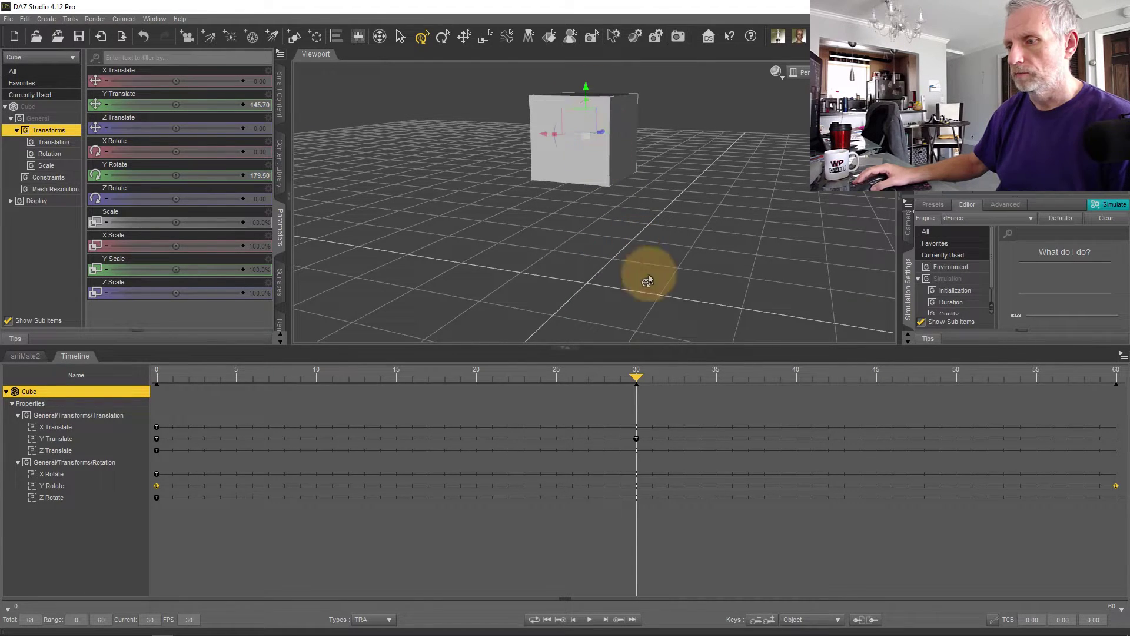
# Play the animation from frame 0 and scrub through its opening frames to review the cube's upward movement.
pyautogui.moveTo(637, 376); pyautogui.dragTo(115, 401)
pyautogui.click(589, 620)
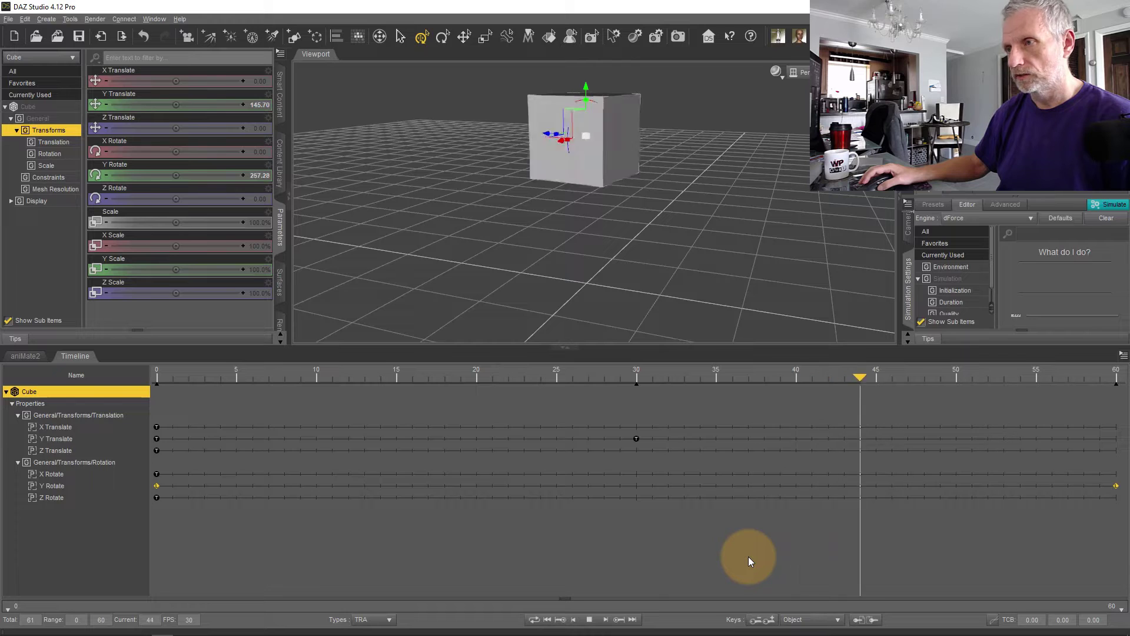
pyautogui.moveTo(749, 561); pyautogui.dragTo(221, 420)
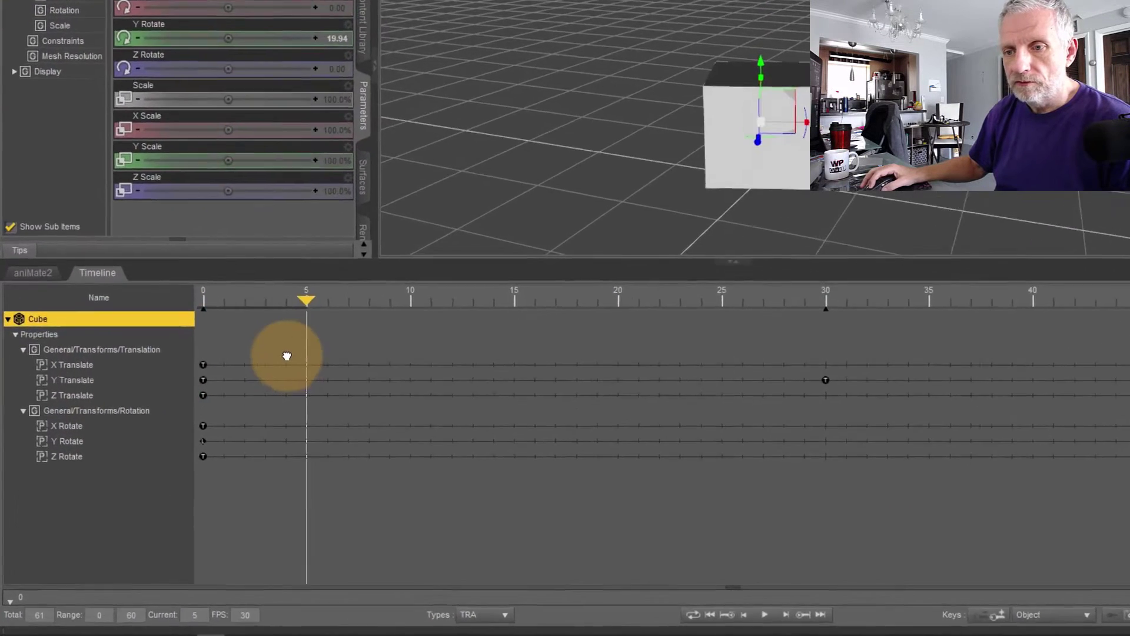
pyautogui.moveTo(286, 356); pyautogui.dragTo(194, 359)
pyautogui.moveTo(234, 314); pyautogui.dragTo(450, 321)
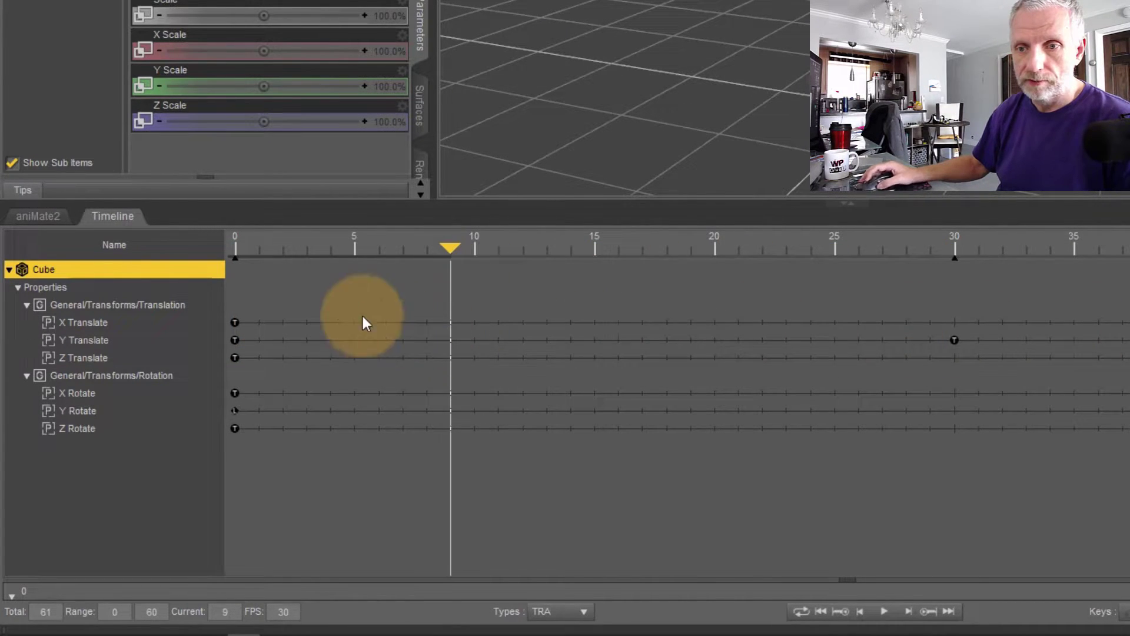
# Copy the Y Translate key at frame 0 and paste it at frame 60.
pyautogui.rightClick(235, 341)
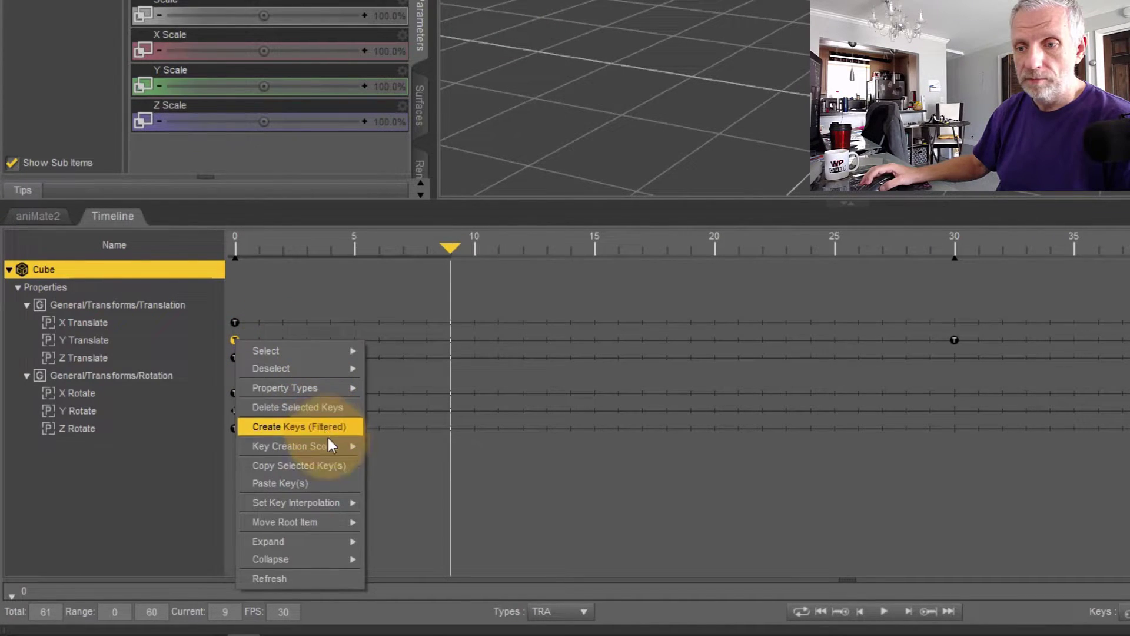
pyautogui.click(334, 465)
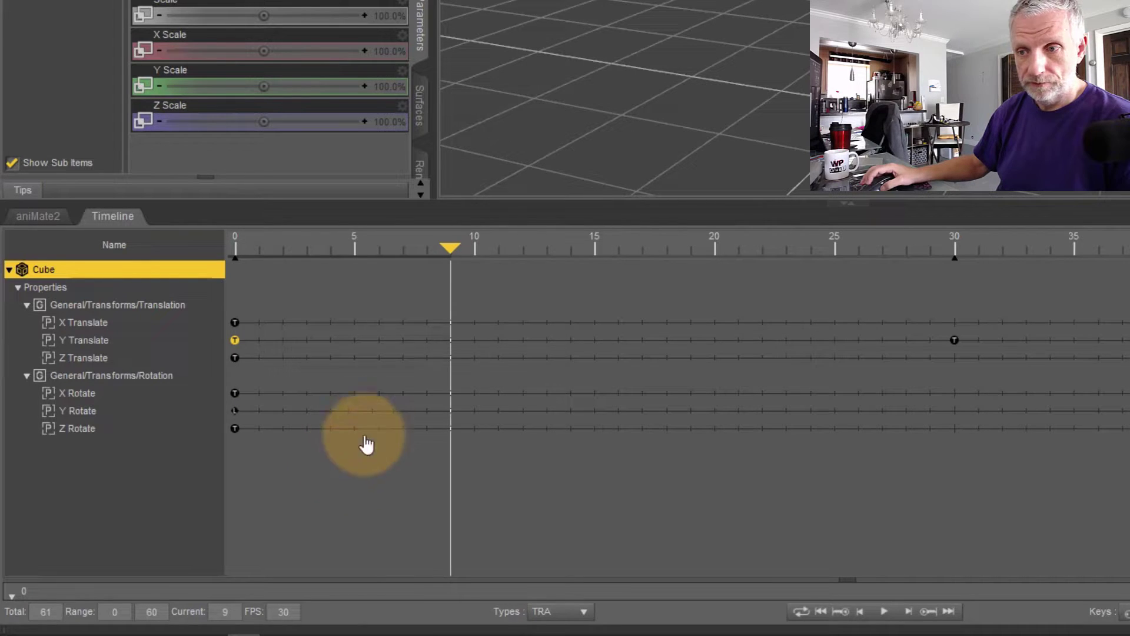
pyautogui.moveTo(454, 245); pyautogui.dragTo(1129, 291)
pyautogui.moveTo(1030, 291); pyautogui.dragTo(1129, 318)
pyautogui.rightClick(1107, 344)
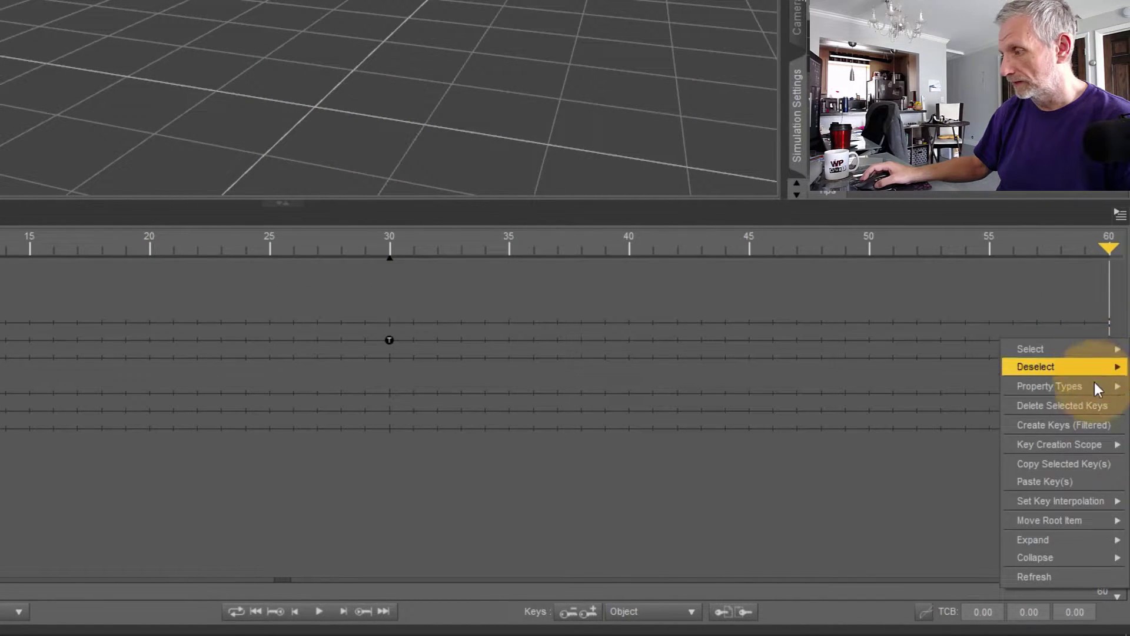
pyautogui.click(1092, 480)
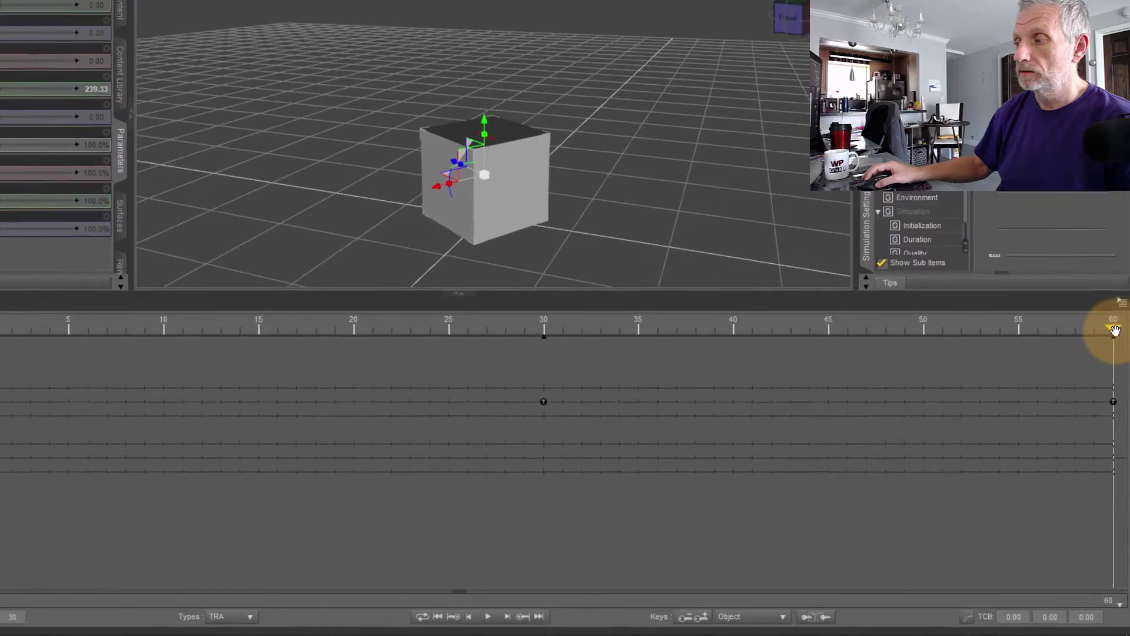
# Play the full animation from frame 0, stop it and return the playhead to frame 0.
pyautogui.moveTo(1109, 250); pyautogui.dragTo(199, 298)
pyautogui.moveTo(509, 410); pyautogui.dragTo(137, 426)
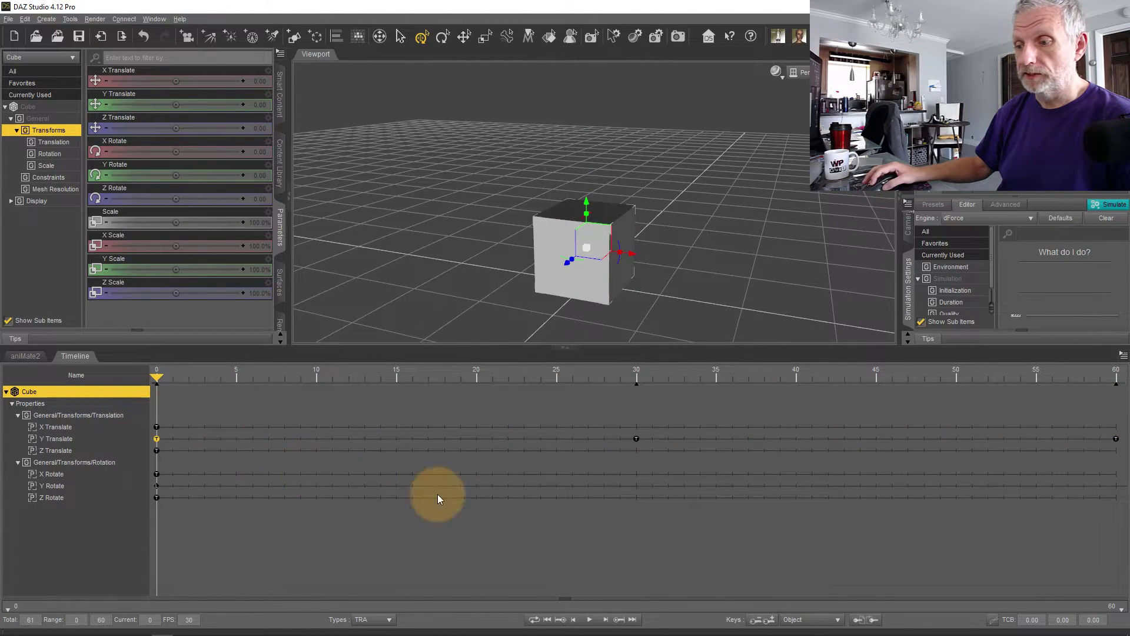
pyautogui.click(590, 621)
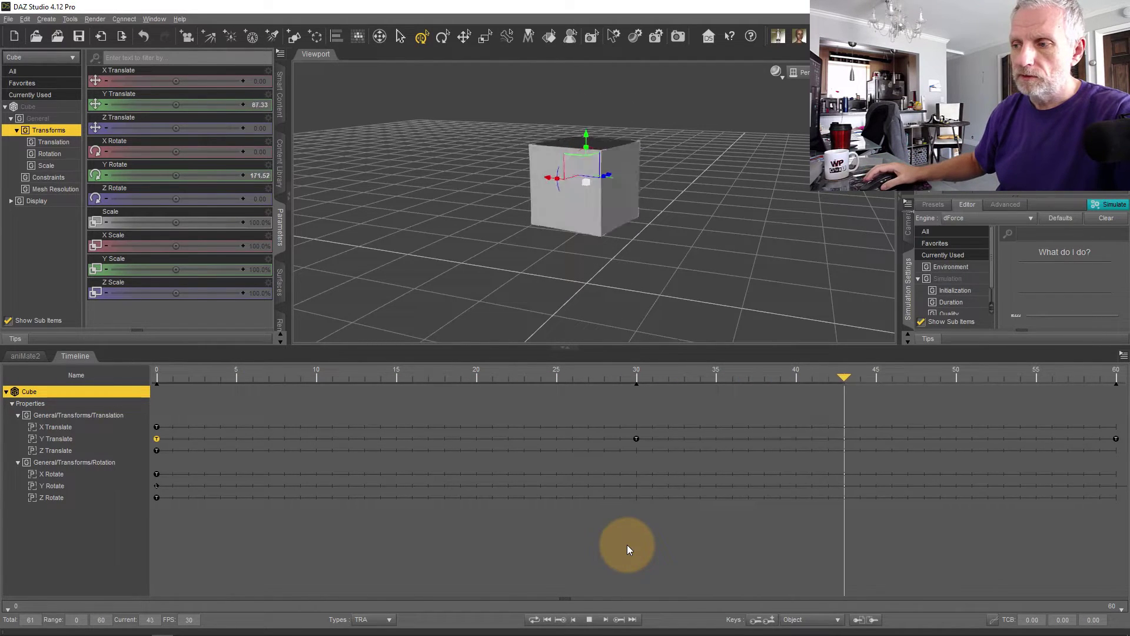
pyautogui.click(588, 619)
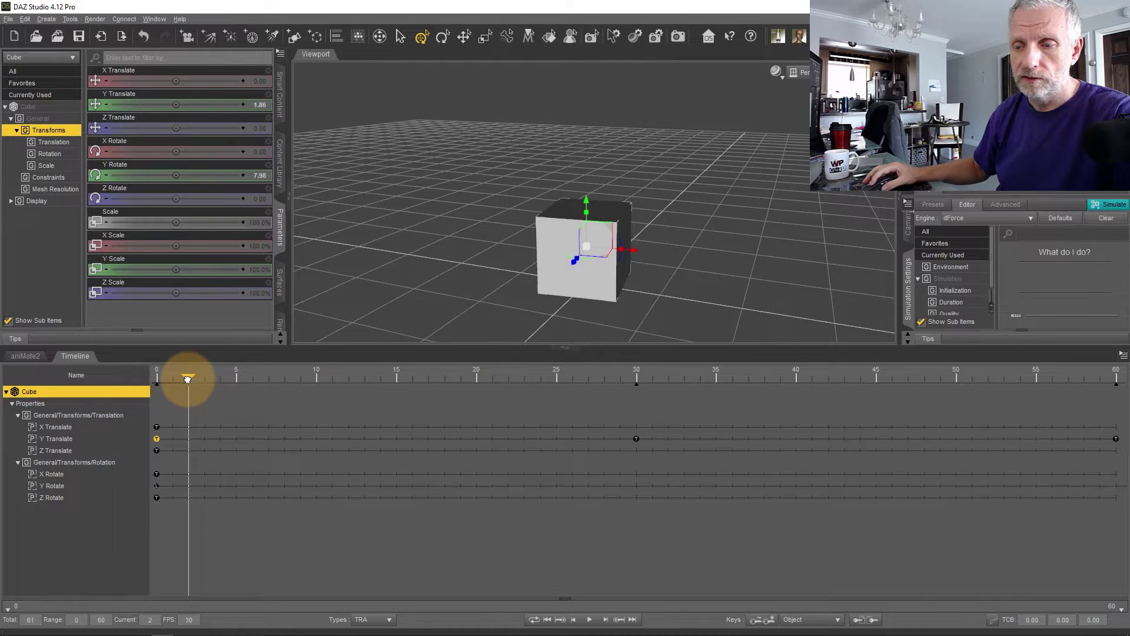
pyautogui.moveTo(189, 377); pyautogui.dragTo(126, 374)
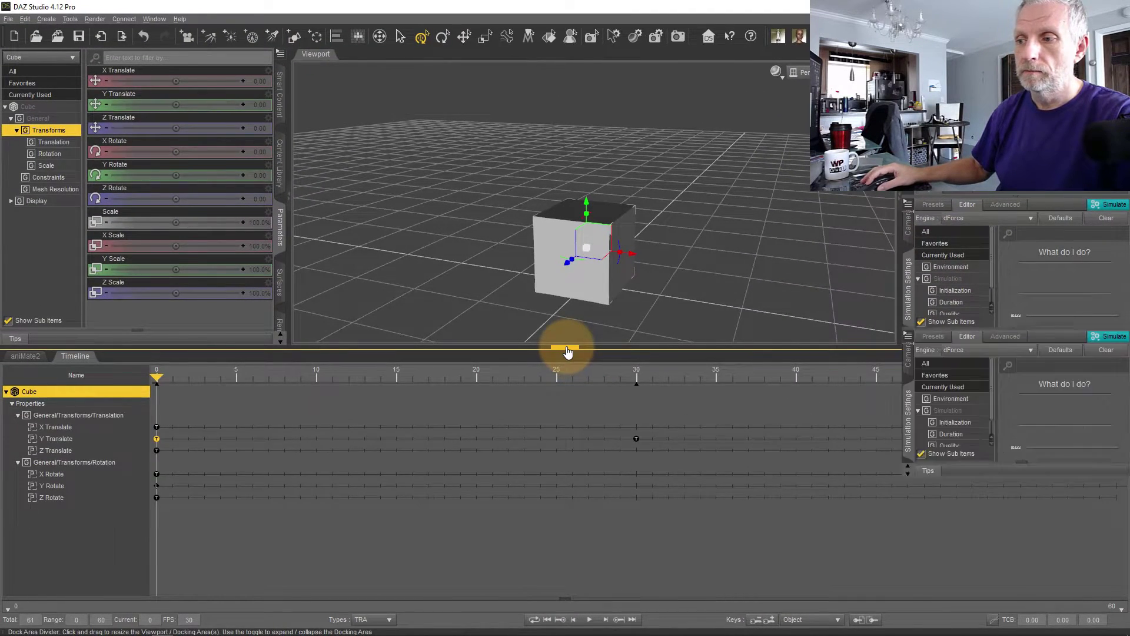
# Collapse and restore the Timeline docking area, and do the same with the Parameters docking area.
pyautogui.click(565, 349)
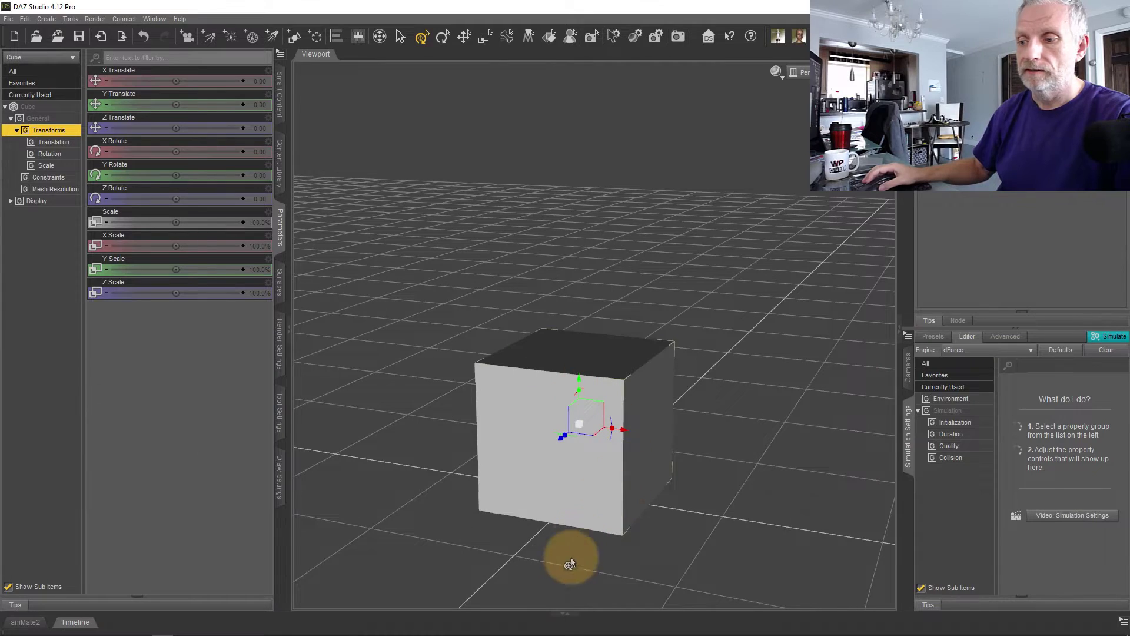
pyautogui.click(566, 612)
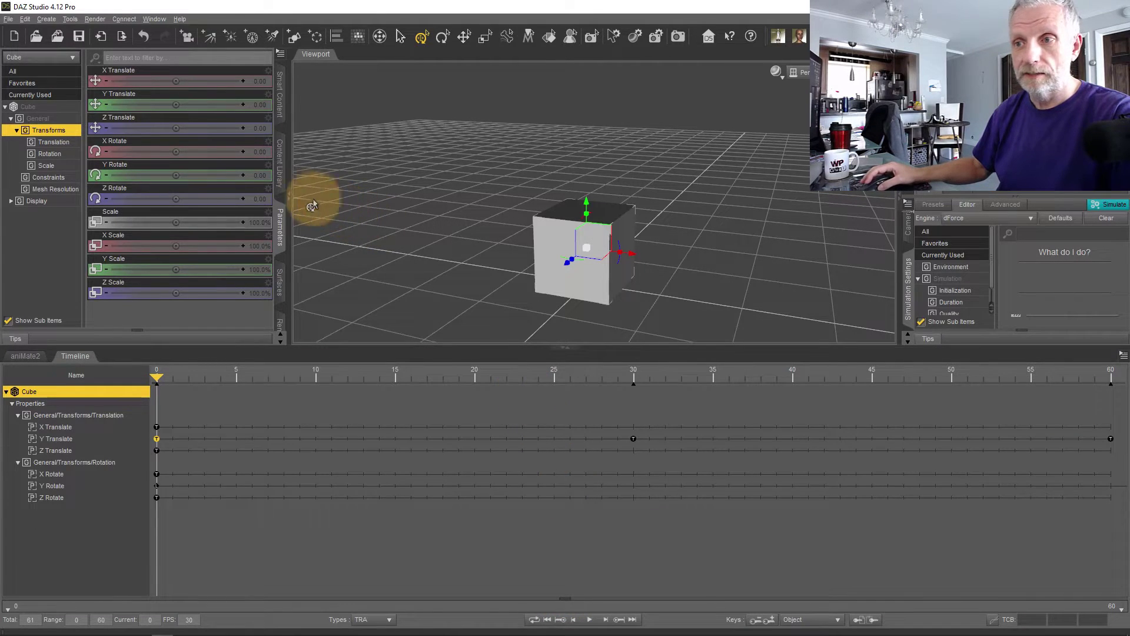
pyautogui.click(292, 202)
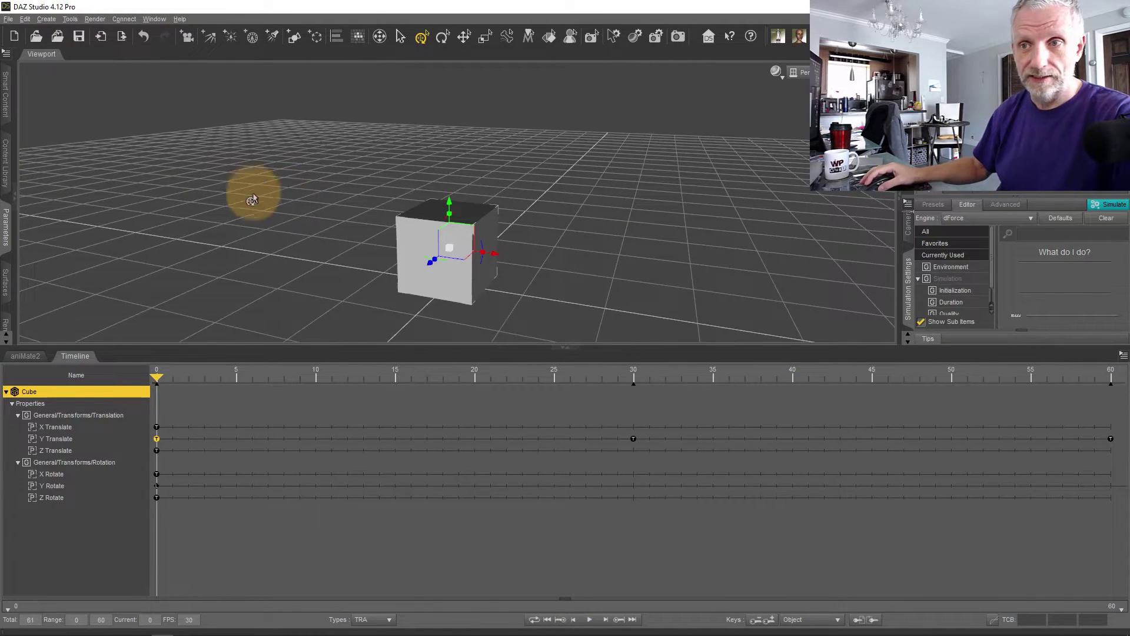
pyautogui.click(16, 205)
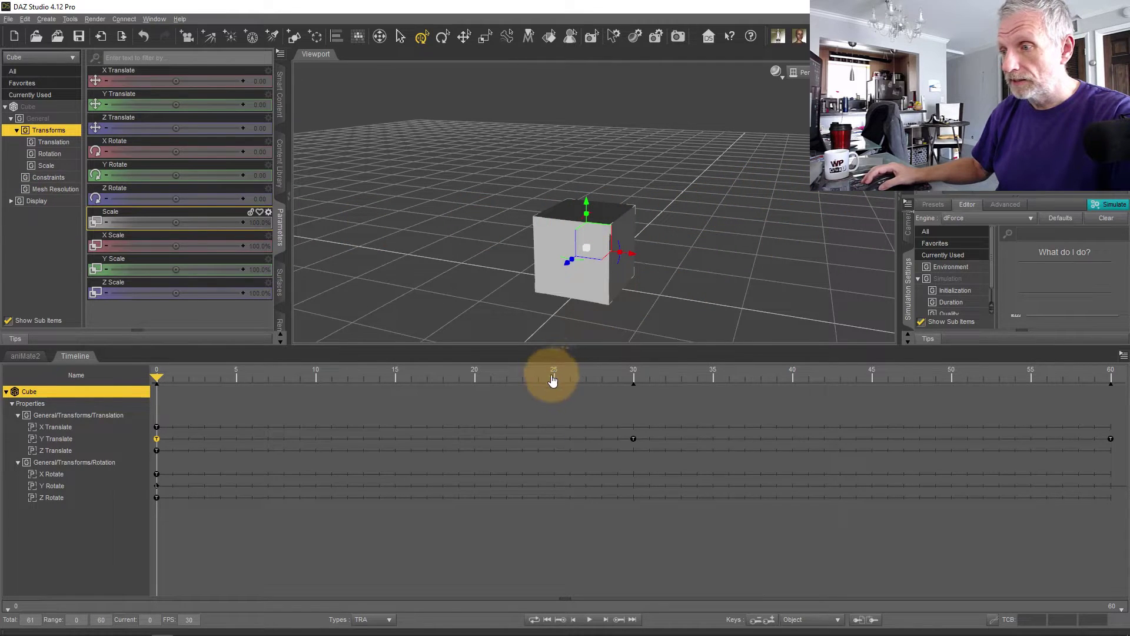
# Expand the graph area beneath the Timeline's property rows and check that the view mode is Advanced View.
pyautogui.click(566, 599)
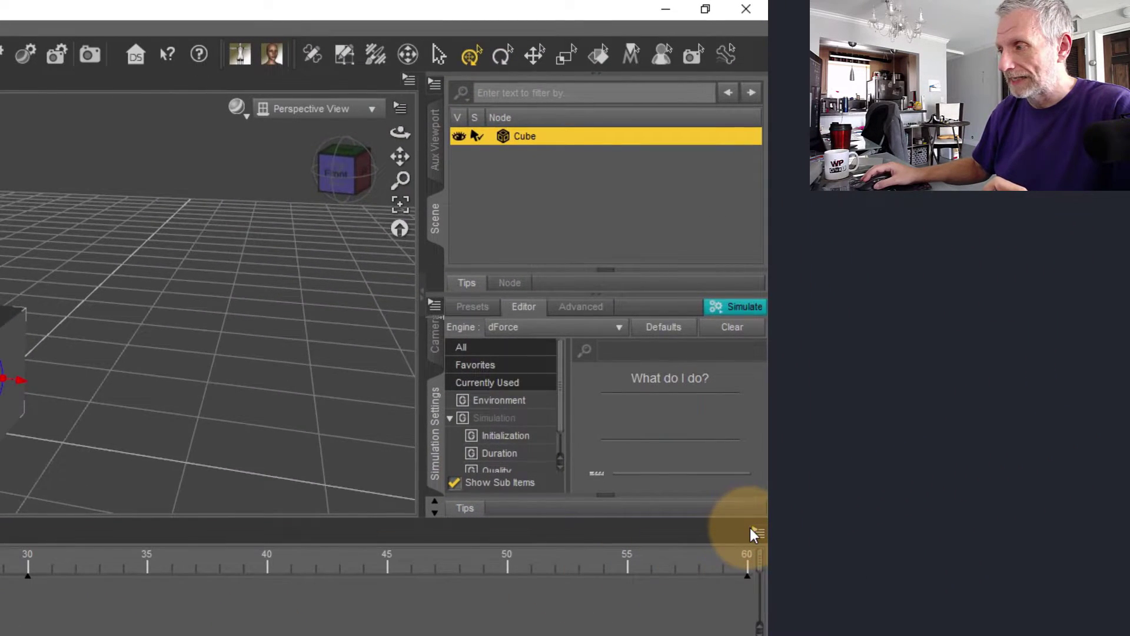
pyautogui.click(751, 529)
pyautogui.moveTo(641, 15)
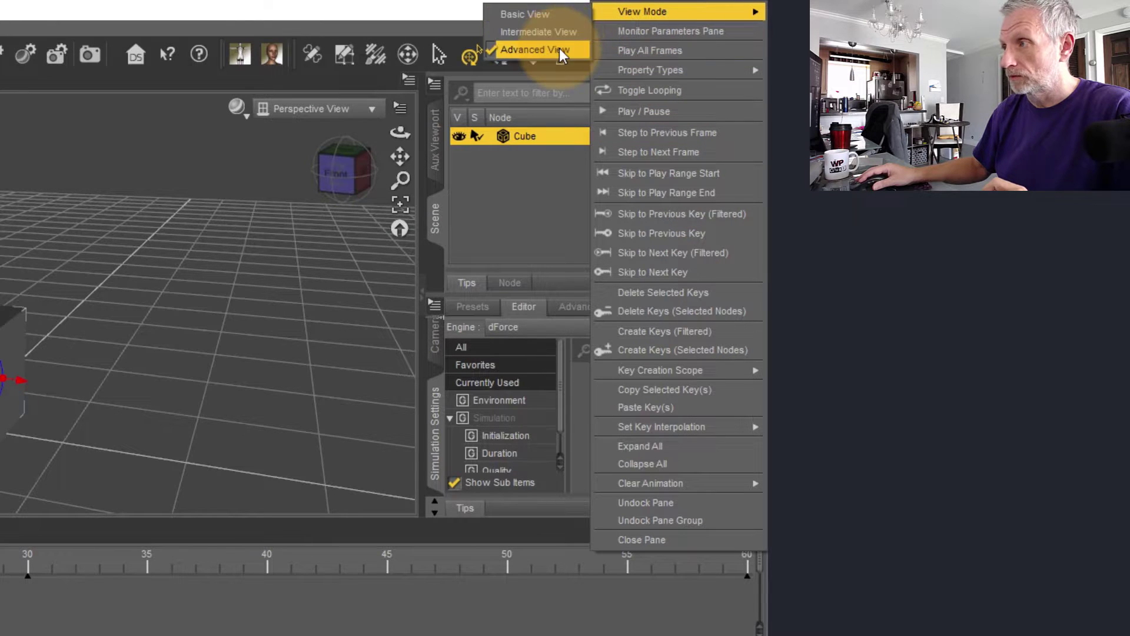
pyautogui.click(499, 259)
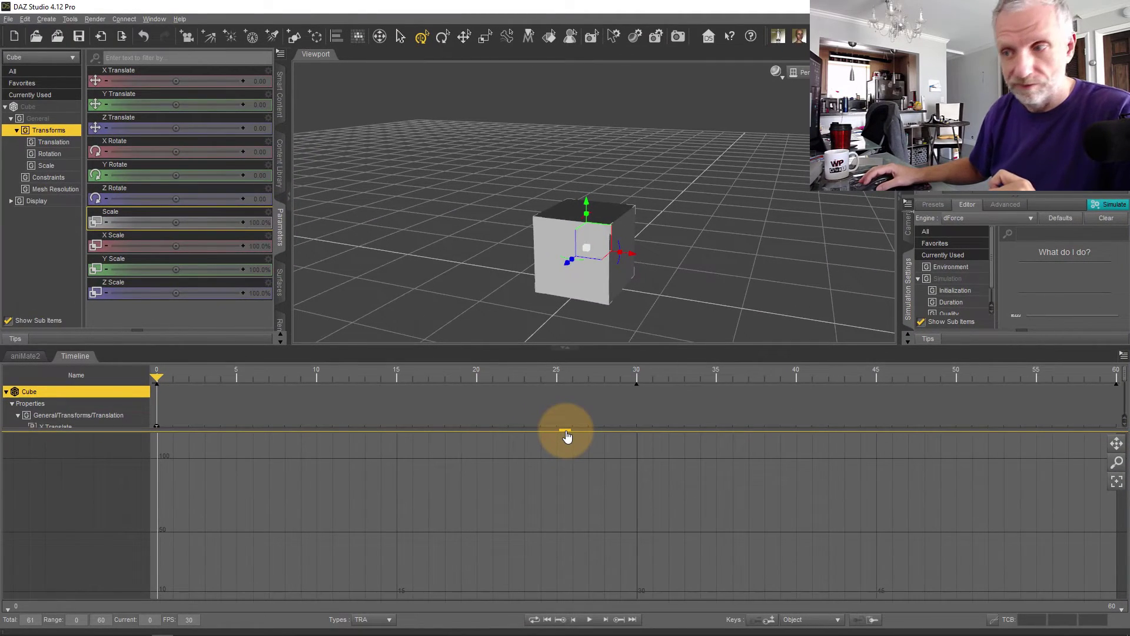
# Collapse and reopen the Timeline's graph area twice.
pyautogui.click(566, 436)
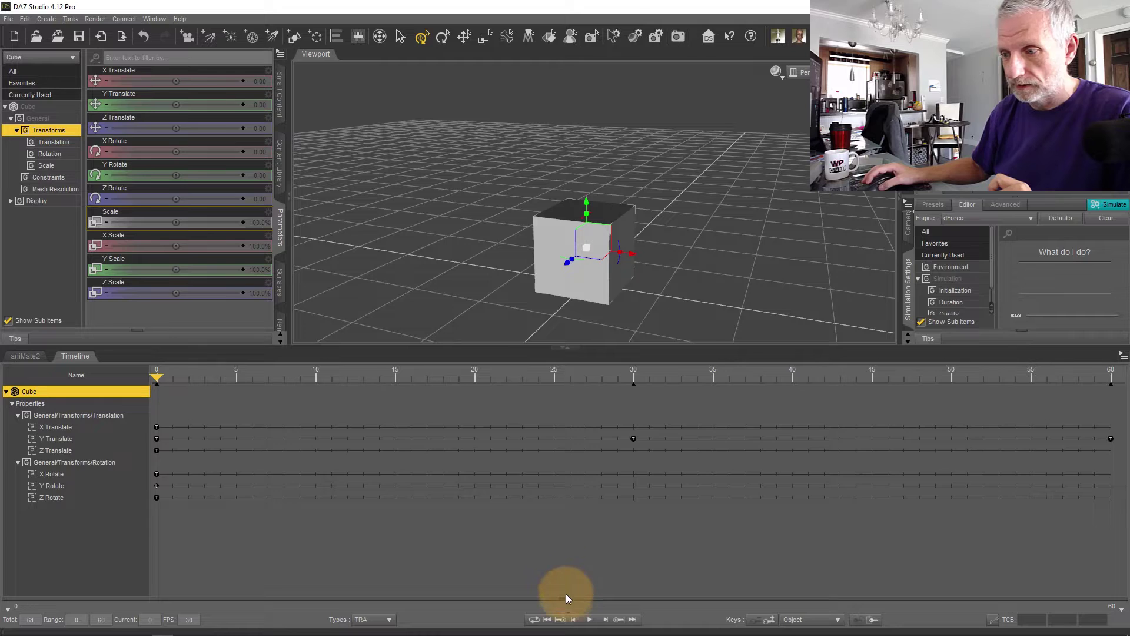
pyautogui.click(566, 598)
pyautogui.click(564, 431)
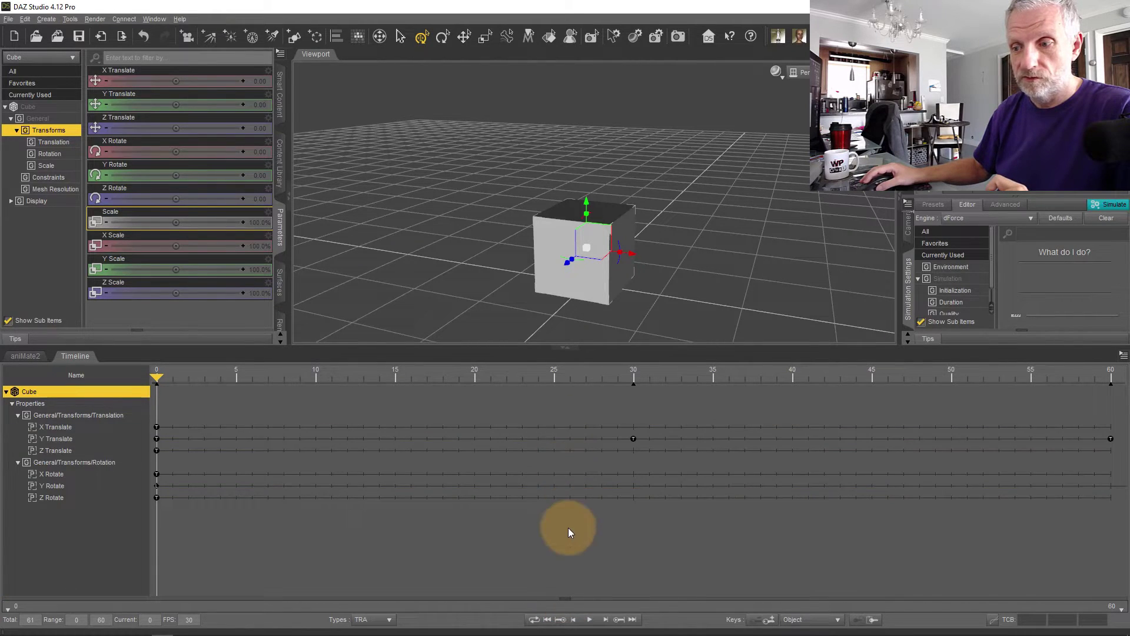
pyautogui.click(564, 597)
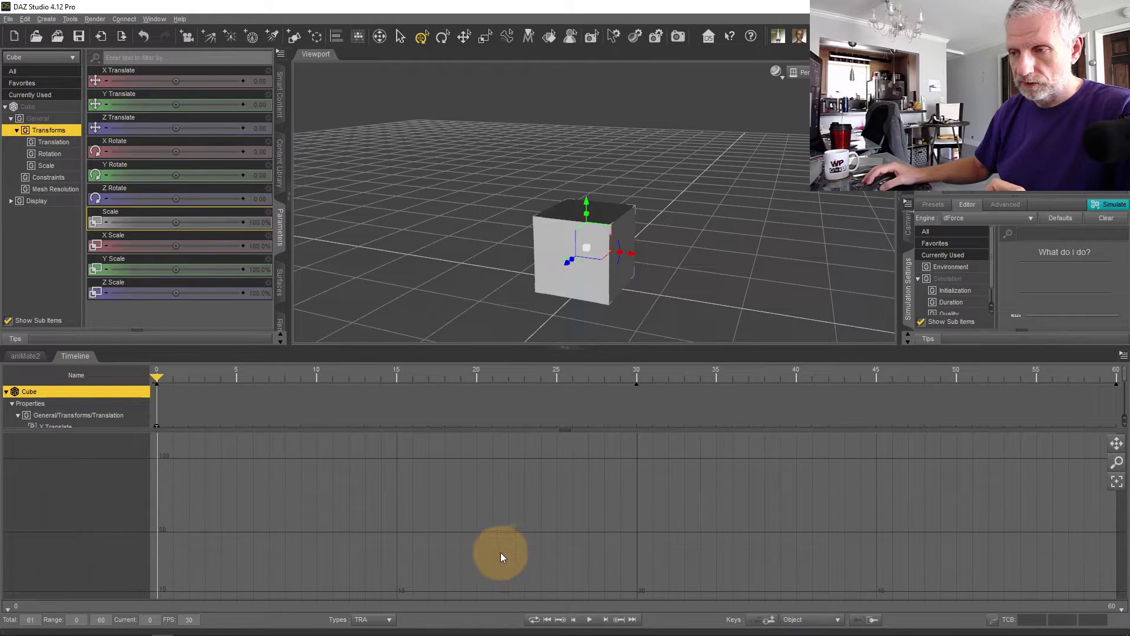
# Enlarge the Timeline and its property list, and graph the cube's X Translate curve followed by its Y Translate curve.
pyautogui.moveTo(644, 346); pyautogui.dragTo(638, 262)
pyautogui.moveTo(606, 365); pyautogui.dragTo(612, 423)
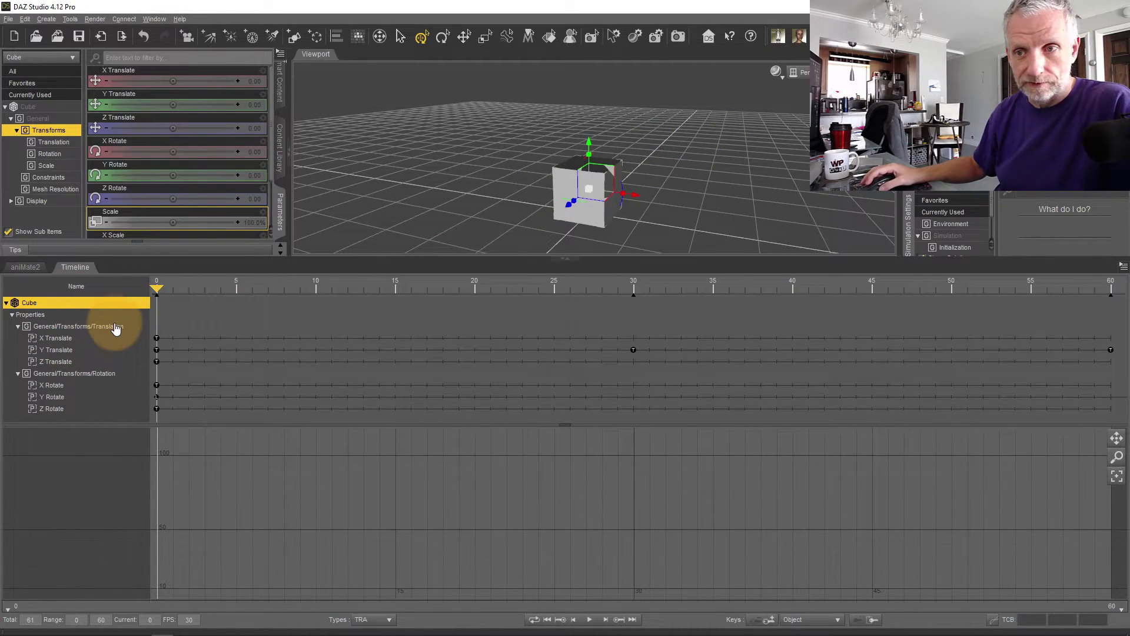
pyautogui.click(56, 339)
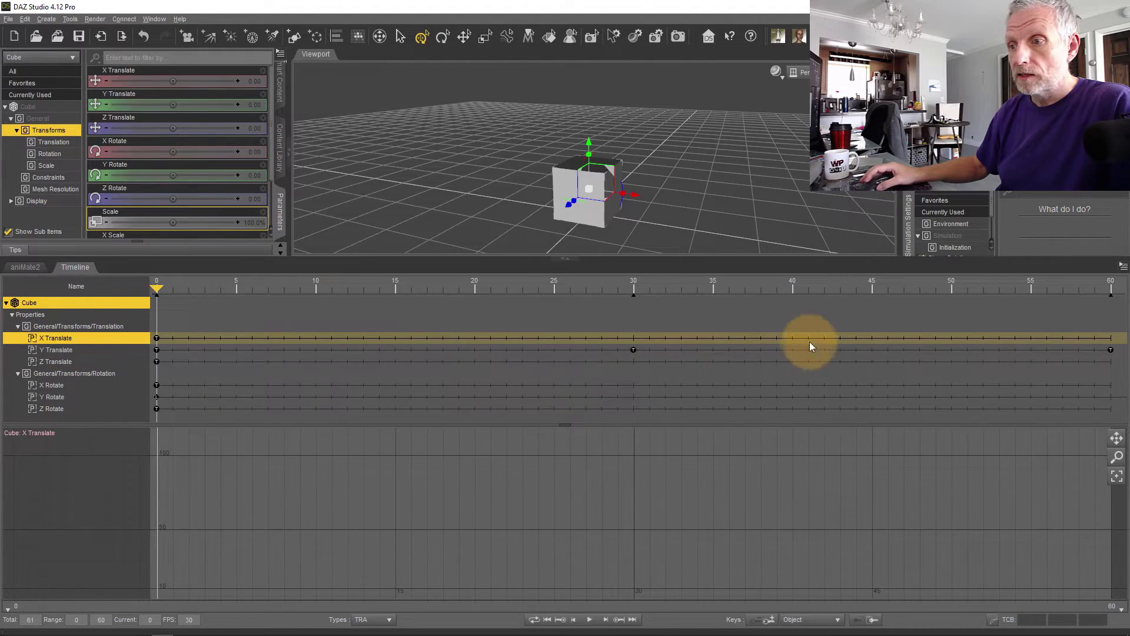
pyautogui.click(81, 351)
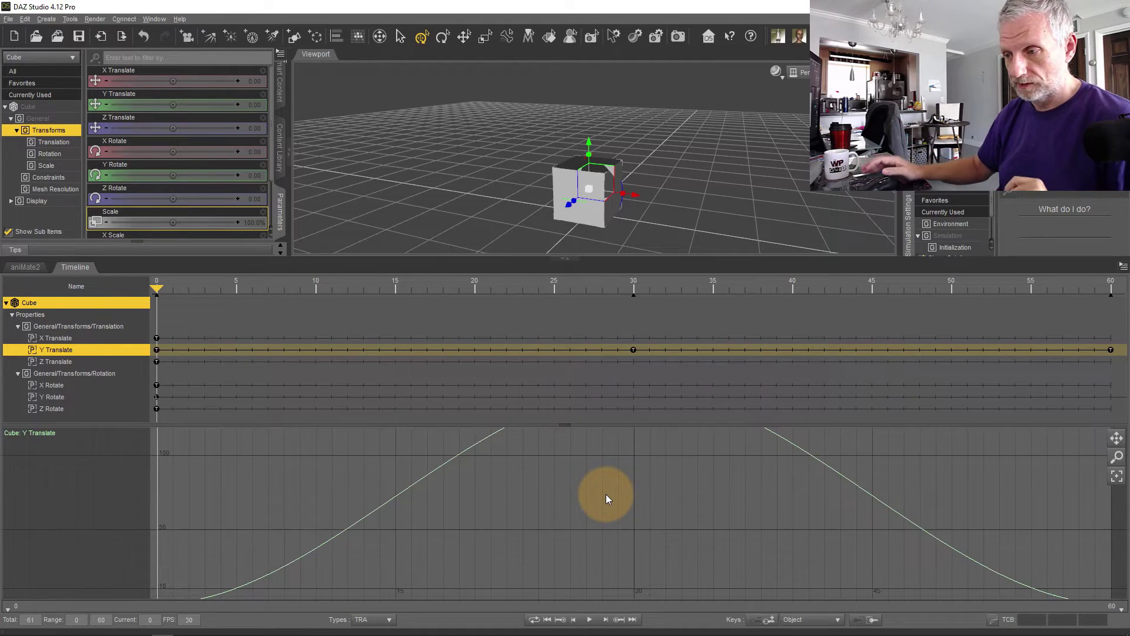
# Examine the Y Translate curve by zooming and panning the graph, and frame the whole curve.
pyautogui.scroll(3, 605, 493)
pyautogui.scroll(-3, 605, 494)
pyautogui.scroll(3, 606, 494)
pyautogui.scroll(-3, 606, 493)
pyautogui.scroll(3, 606, 493)
pyautogui.scroll(-2, 606, 494)
pyautogui.scroll(-2, 606, 493)
pyautogui.scroll(4, 606, 494)
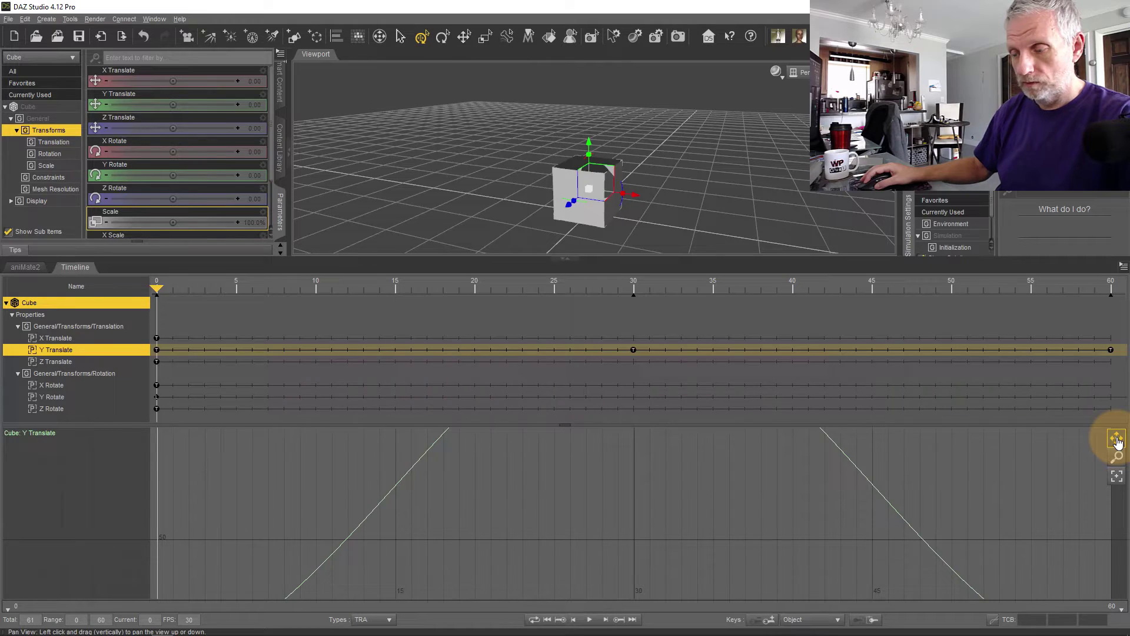
pyautogui.moveTo(1117, 441)
pyautogui.mouseDown()
pyautogui.moveTo(1118, 465)
pyautogui.moveTo(1118, 430)
pyautogui.moveTo(1118, 471)
pyautogui.moveTo(1120, 451)
pyautogui.mouseUp()
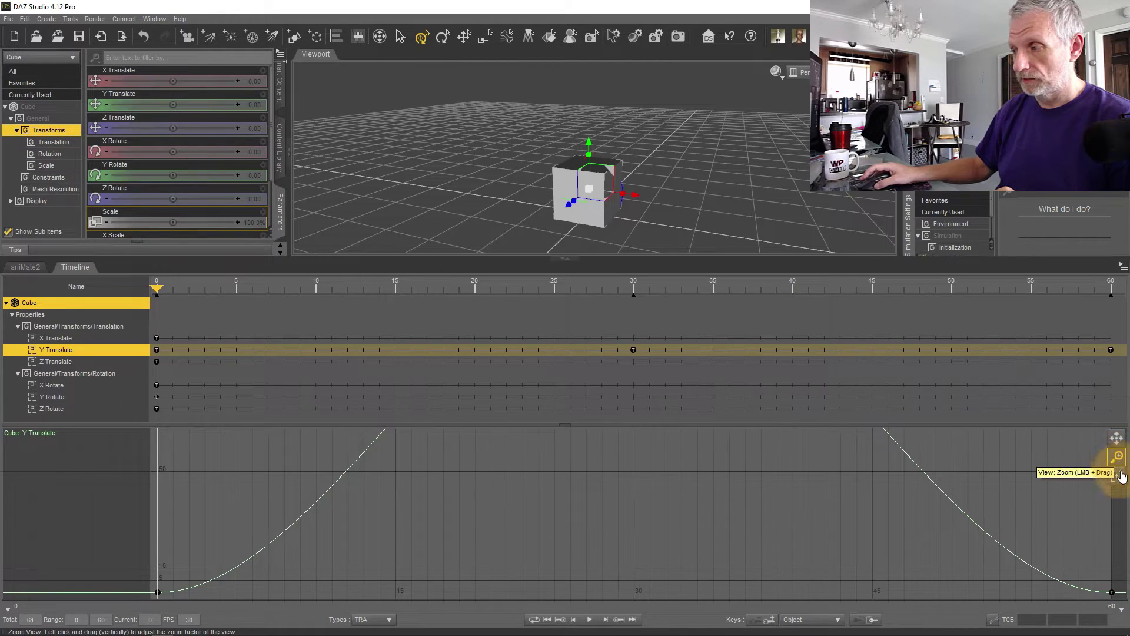
pyautogui.moveTo(1117, 459)
pyautogui.mouseDown()
pyautogui.moveTo(1085, 467)
pyautogui.moveTo(1114, 465)
pyautogui.mouseUp()
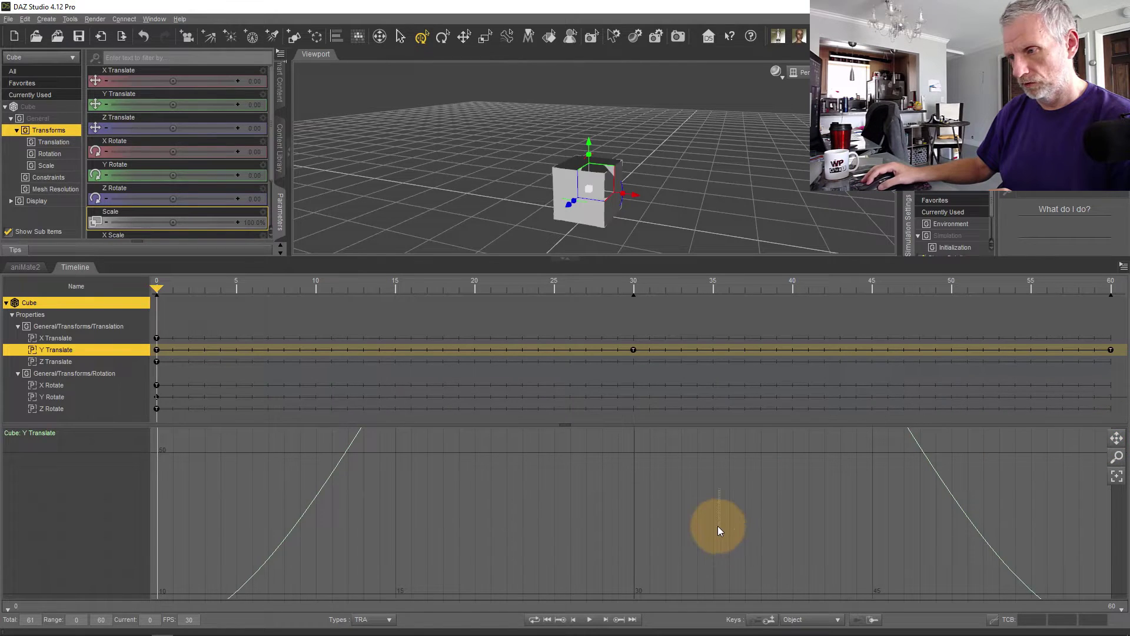
pyautogui.moveTo(1116, 439); pyautogui.dragTo(1117, 438)
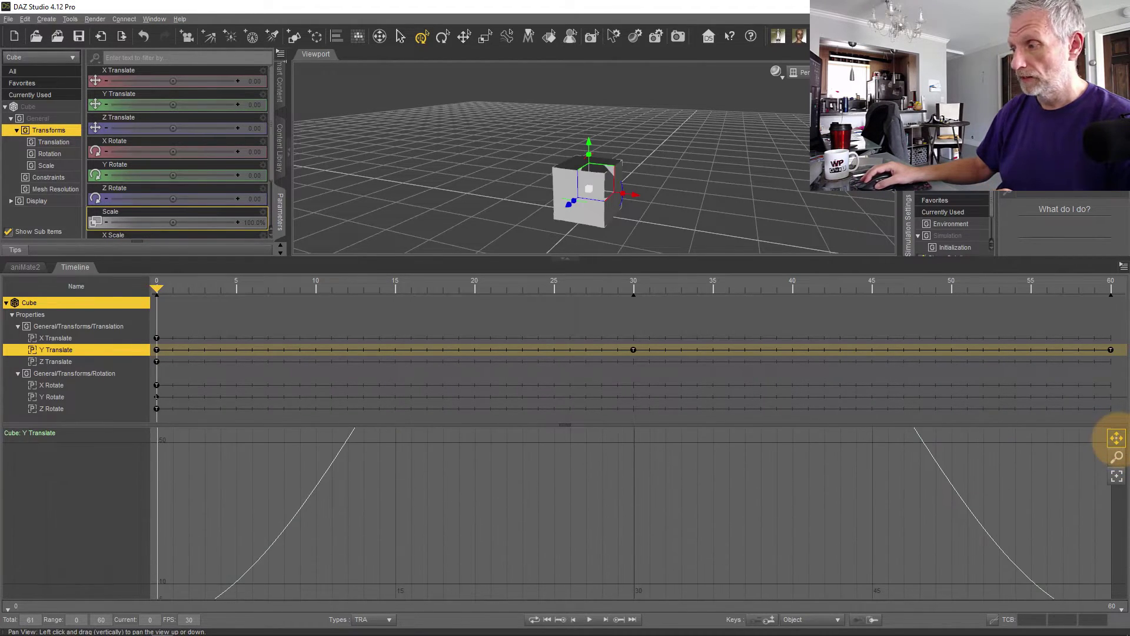
pyautogui.click(1116, 478)
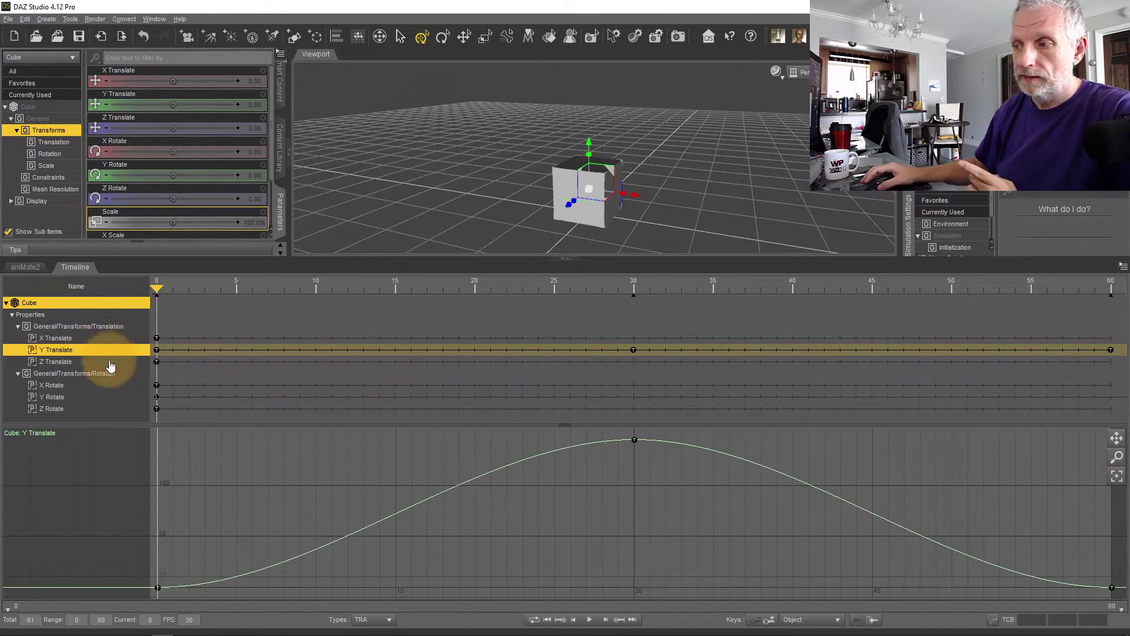
# Graph the cube's Y Rotate curve followed by its Y Translate curve, framing each one in the graph.
pyautogui.click(59, 398)
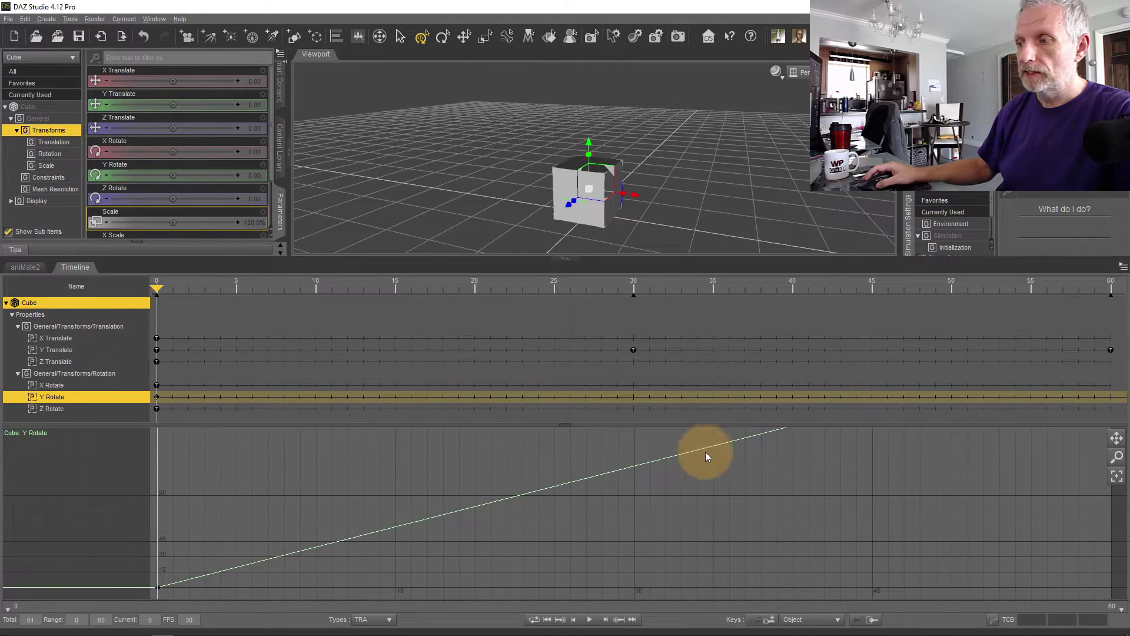
pyautogui.moveTo(1117, 437); pyautogui.dragTo(1112, 433)
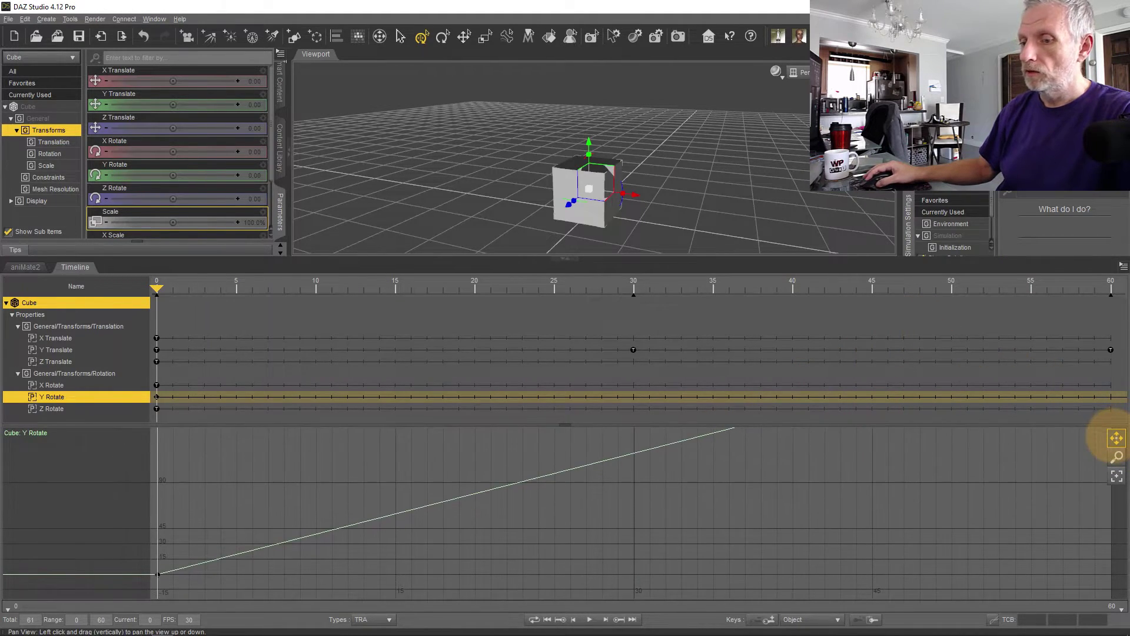
pyautogui.click(1117, 479)
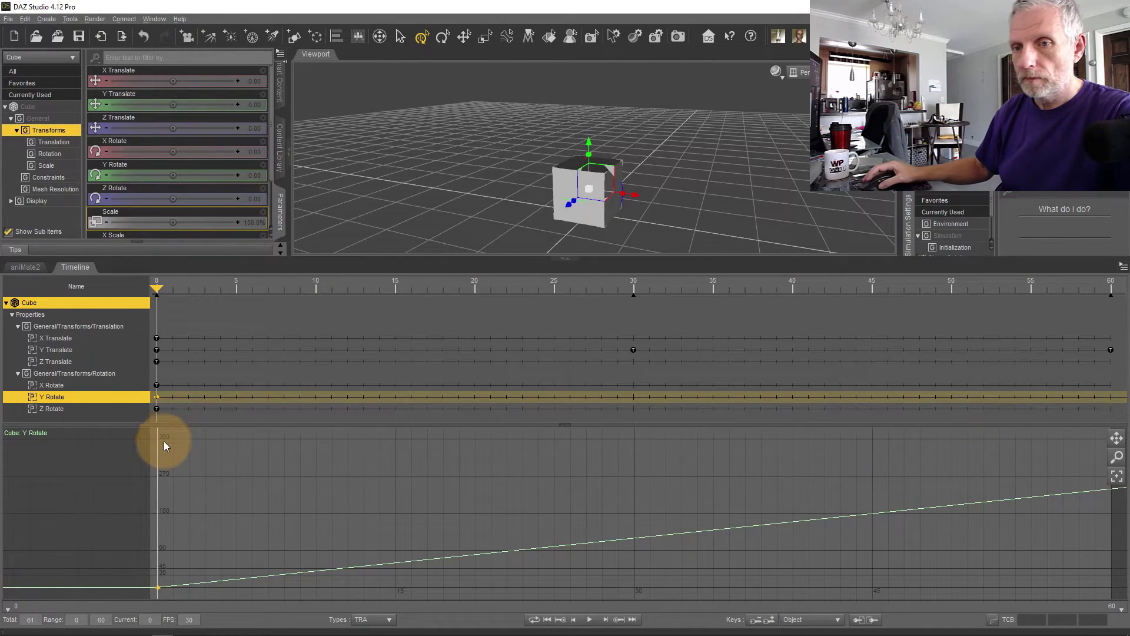
pyautogui.click(59, 349)
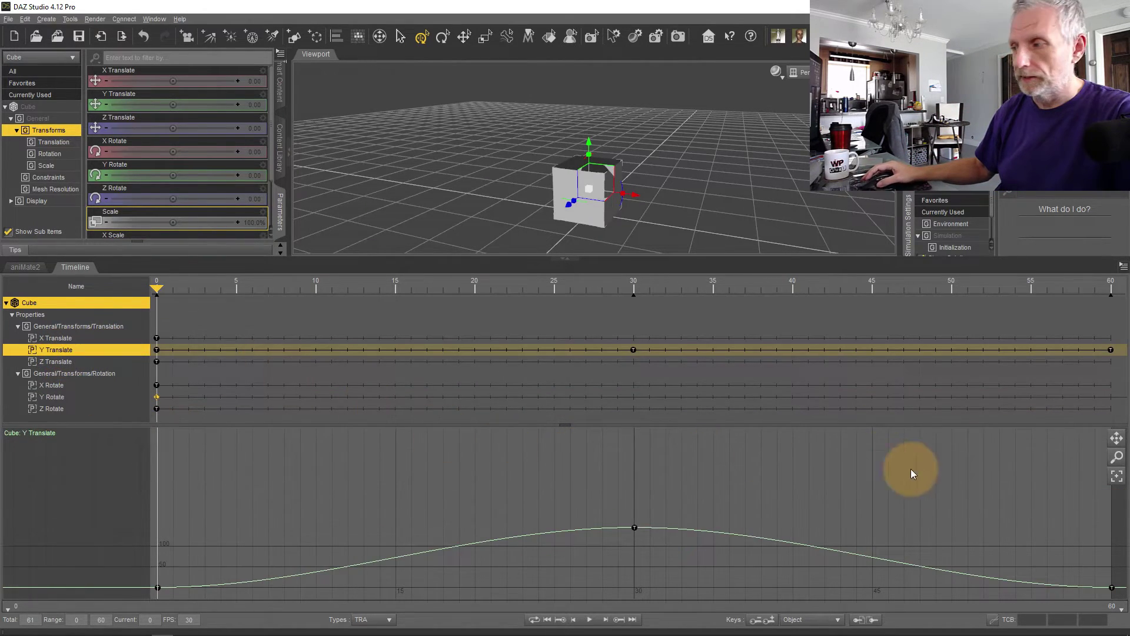
pyautogui.click(1117, 478)
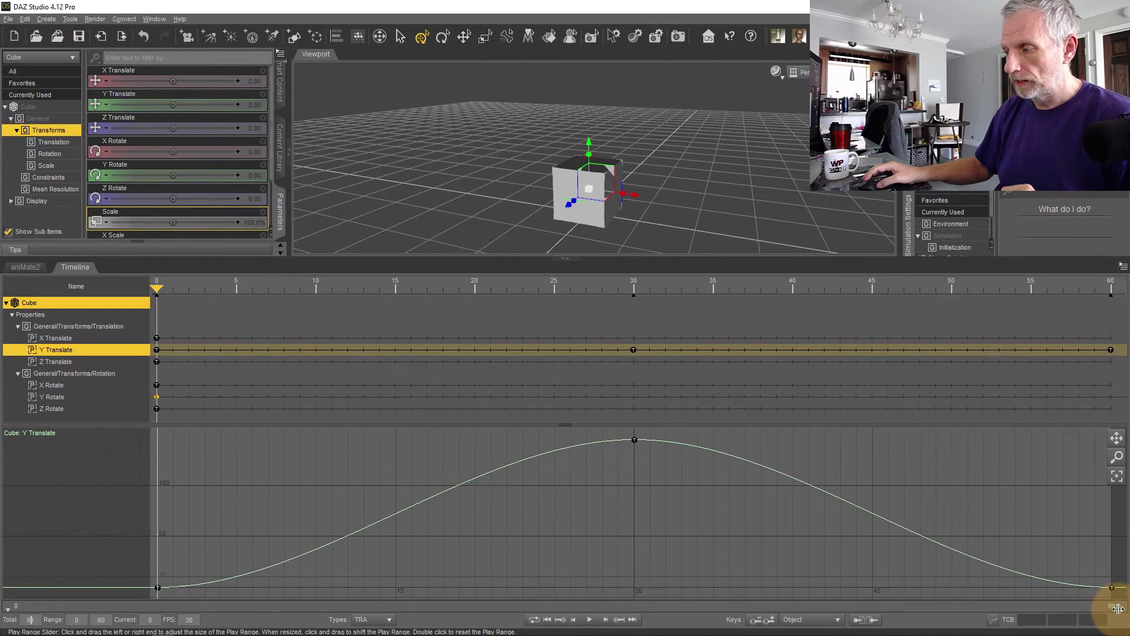
# Try narrowing the play range from both ends, including a start at frame 27, and restore it to frames 0 to 60.
pyautogui.moveTo(1109, 610); pyautogui.dragTo(1076, 612)
pyautogui.moveTo(5, 608); pyautogui.dragTo(513, 605)
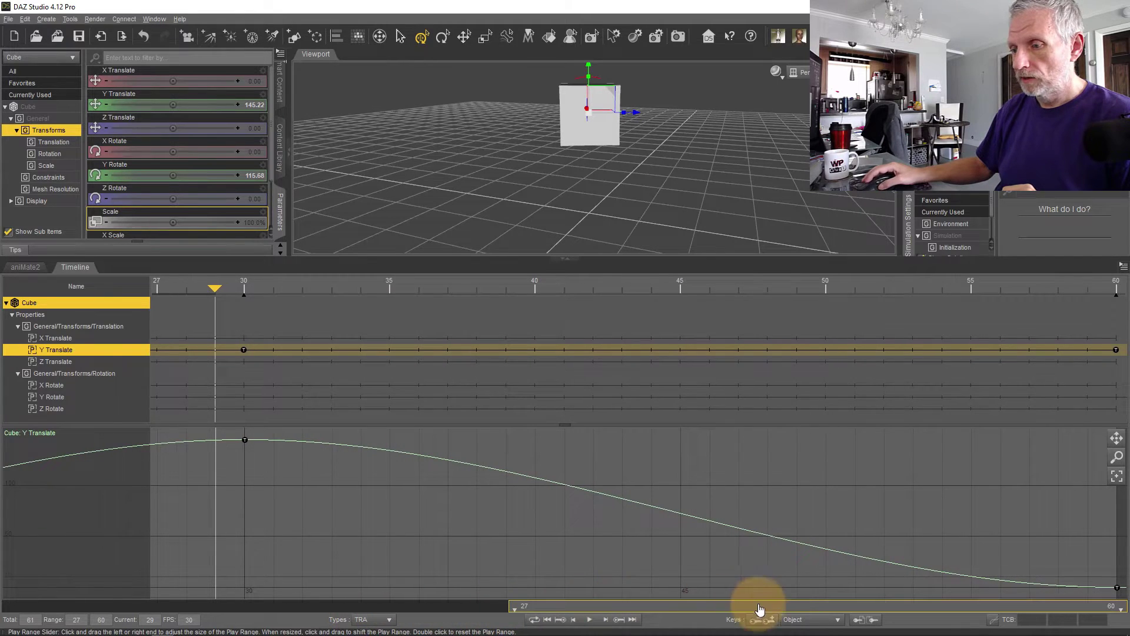
pyautogui.moveTo(1120, 599)
pyautogui.mouseDown()
pyautogui.moveTo(820, 616)
pyautogui.moveTo(515, 606)
pyautogui.moveTo(888, 588)
pyautogui.moveTo(313, 616)
pyautogui.moveTo(1059, 600)
pyautogui.moveTo(475, 621)
pyautogui.moveTo(262, 606)
pyautogui.moveTo(1112, 608)
pyautogui.mouseUp()
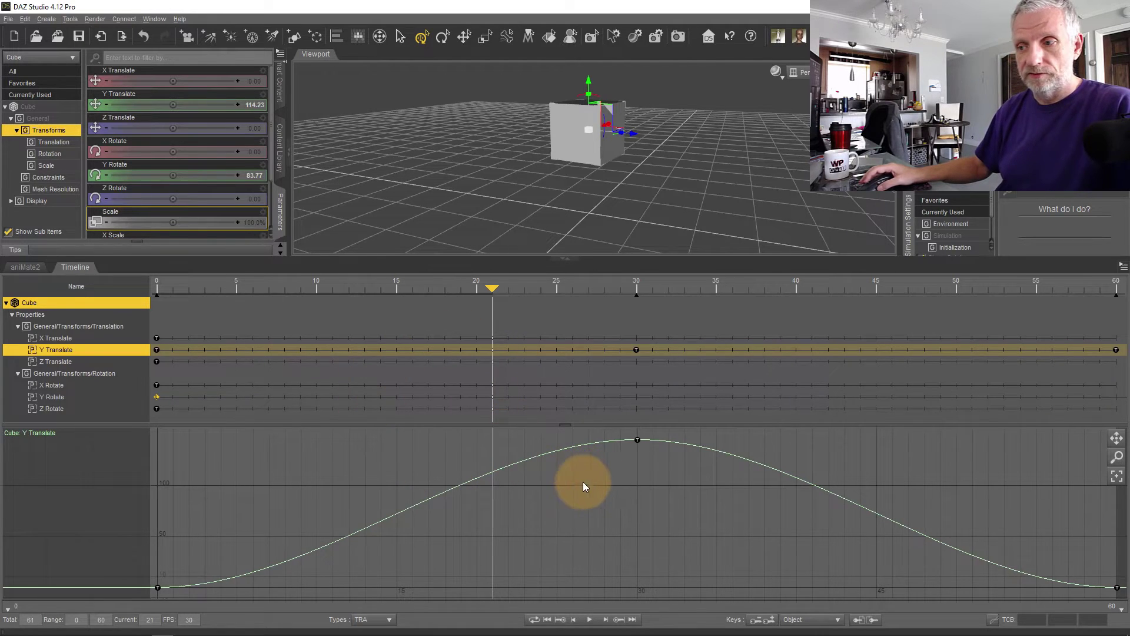
# Compare the available options for the Y Translate key at frame 30 in the graph and in its property row.
pyautogui.click(637, 350)
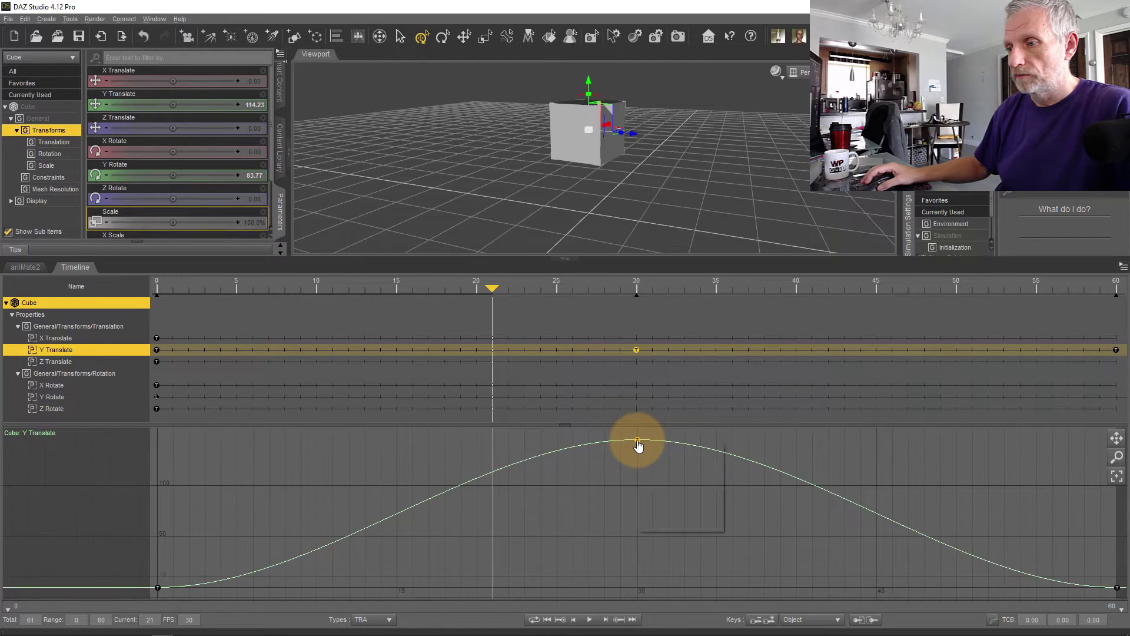
pyautogui.rightClick(641, 440)
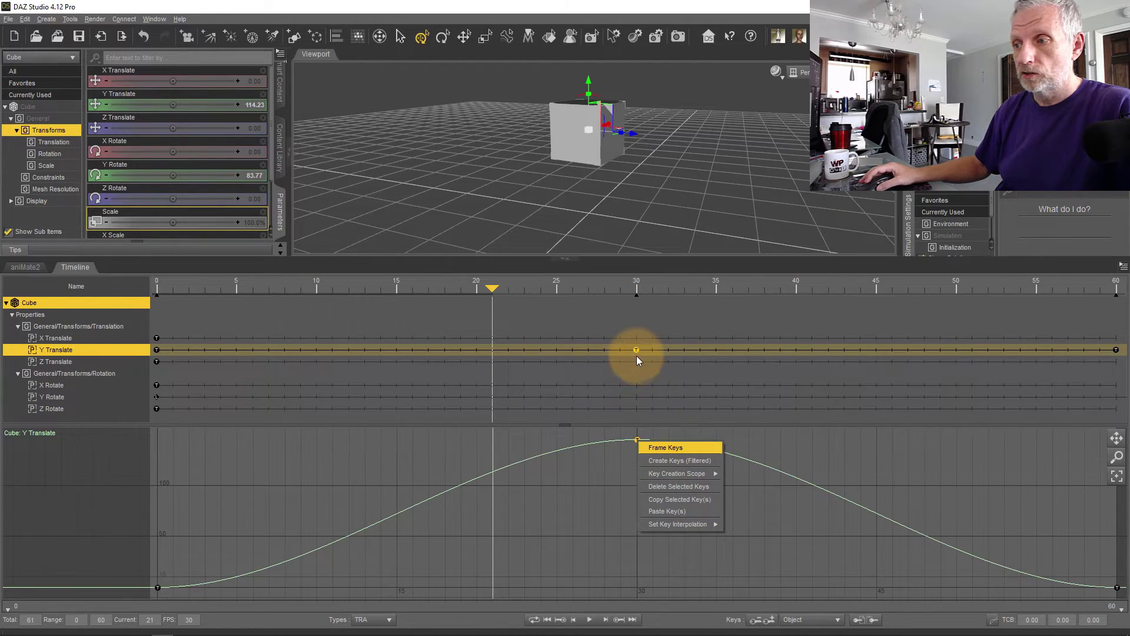
pyautogui.rightClick(635, 350)
pyautogui.click(632, 440)
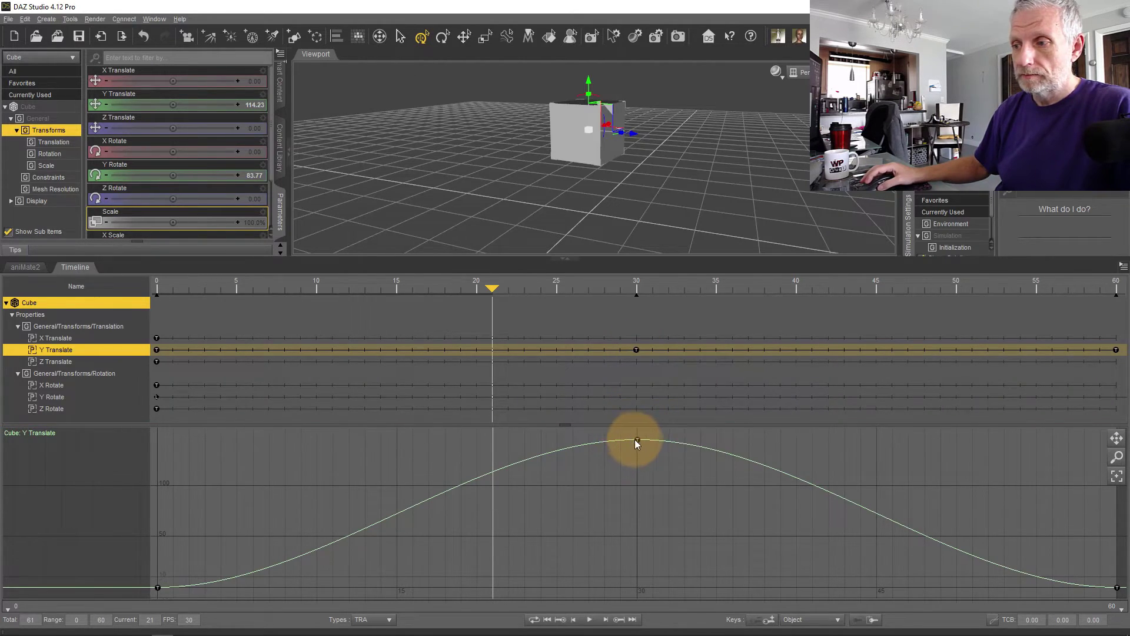
# Collapse the Timeline's graph area and reduce the height of the Timeline.
pyautogui.click(564, 424)
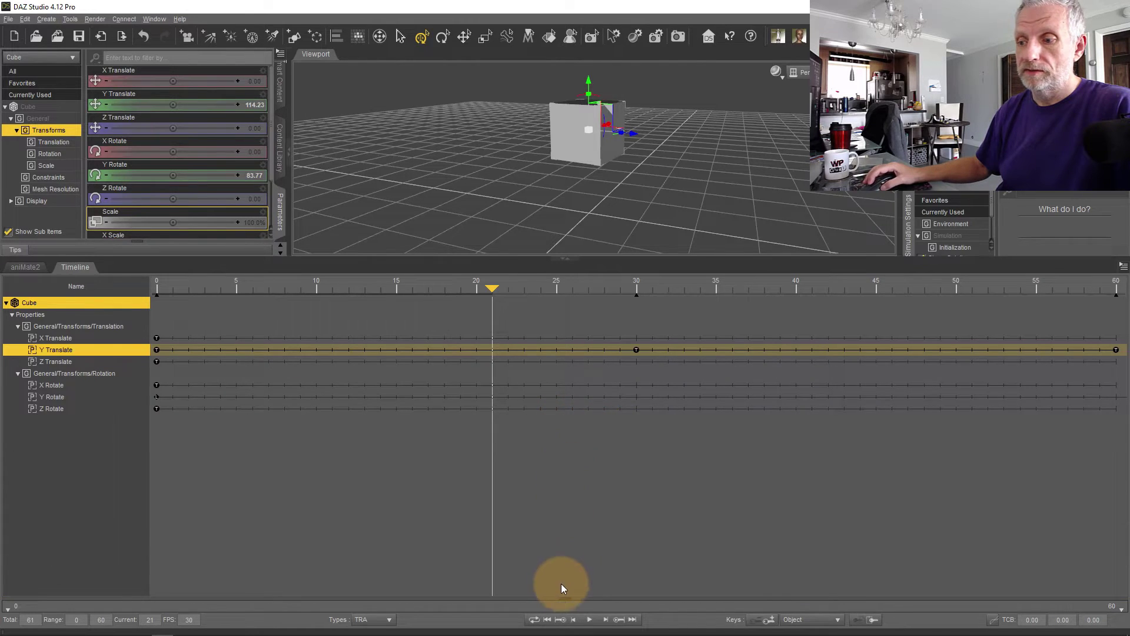
pyautogui.moveTo(590, 257); pyautogui.dragTo(601, 446)
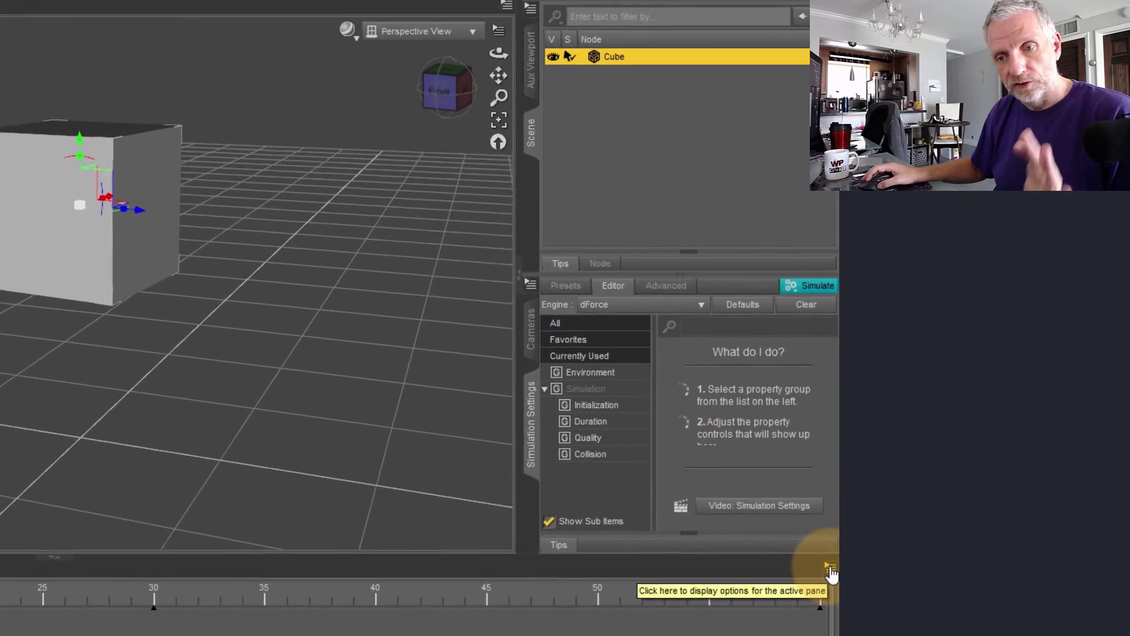
# Switch the Timeline to Basic View and scrub through the cube's animation past the key at frame 30.
pyautogui.click(831, 571)
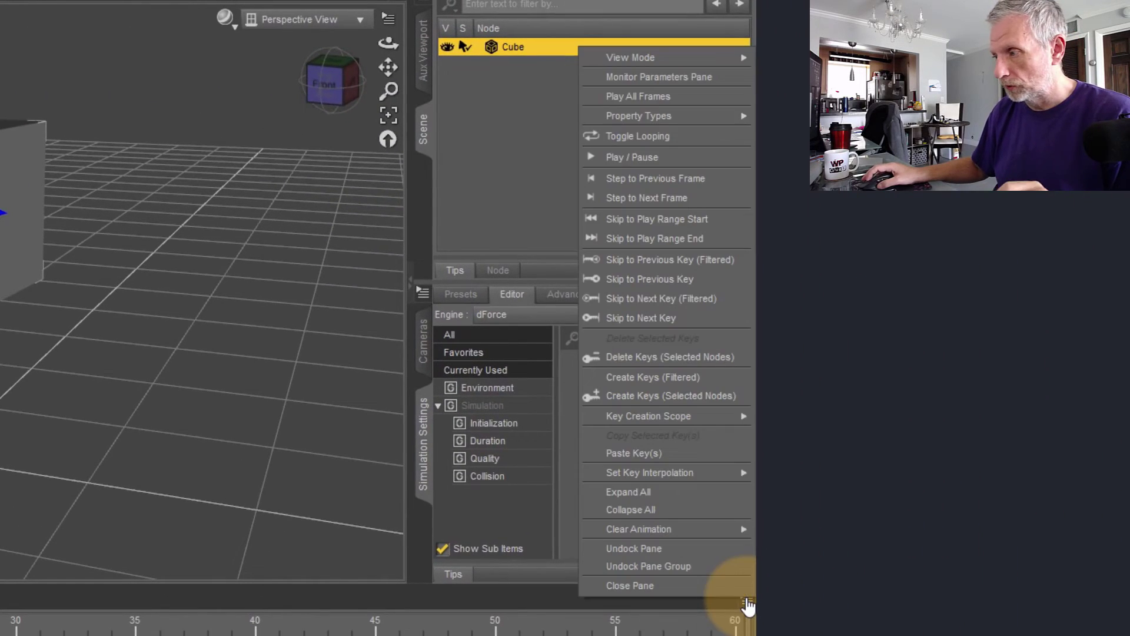
pyautogui.moveTo(729, 65)
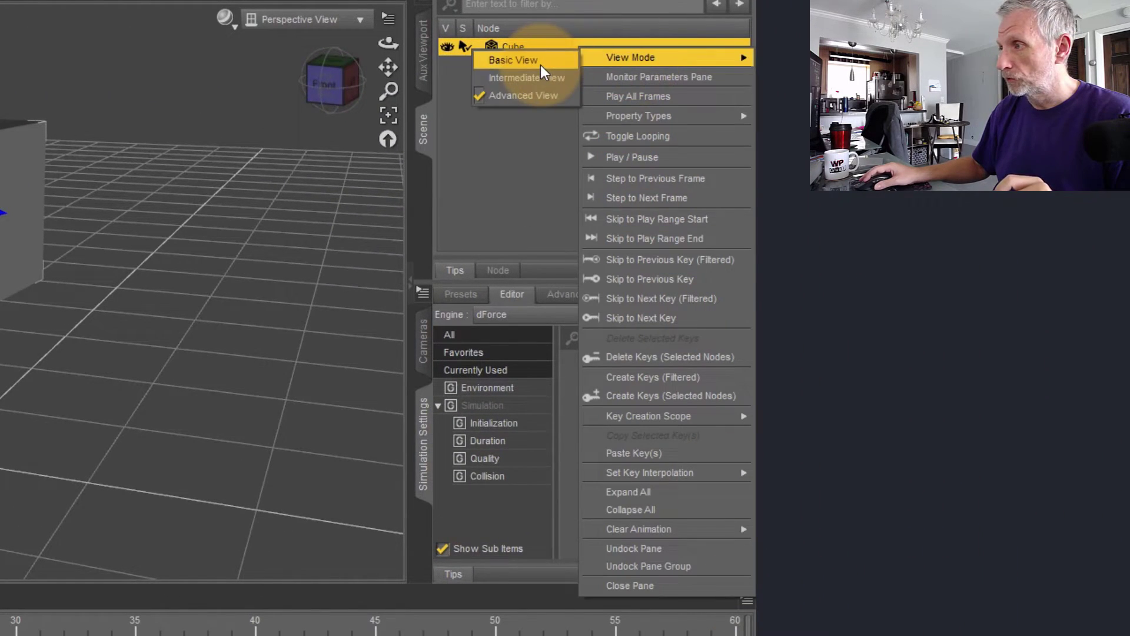
pyautogui.click(540, 60)
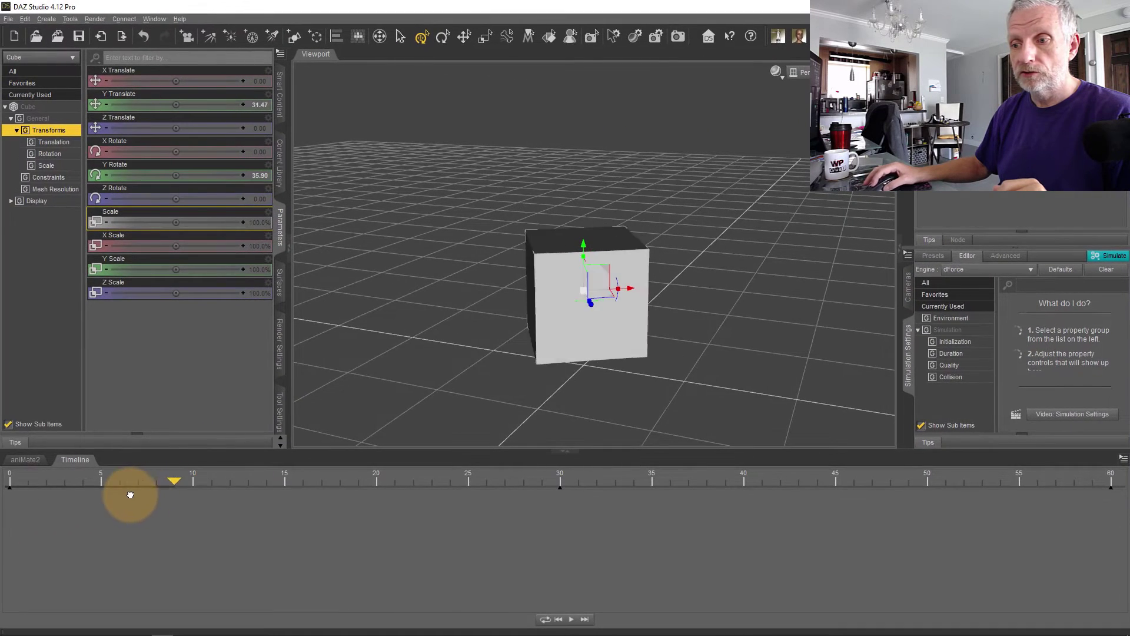
pyautogui.moveTo(130, 495); pyautogui.dragTo(560, 493)
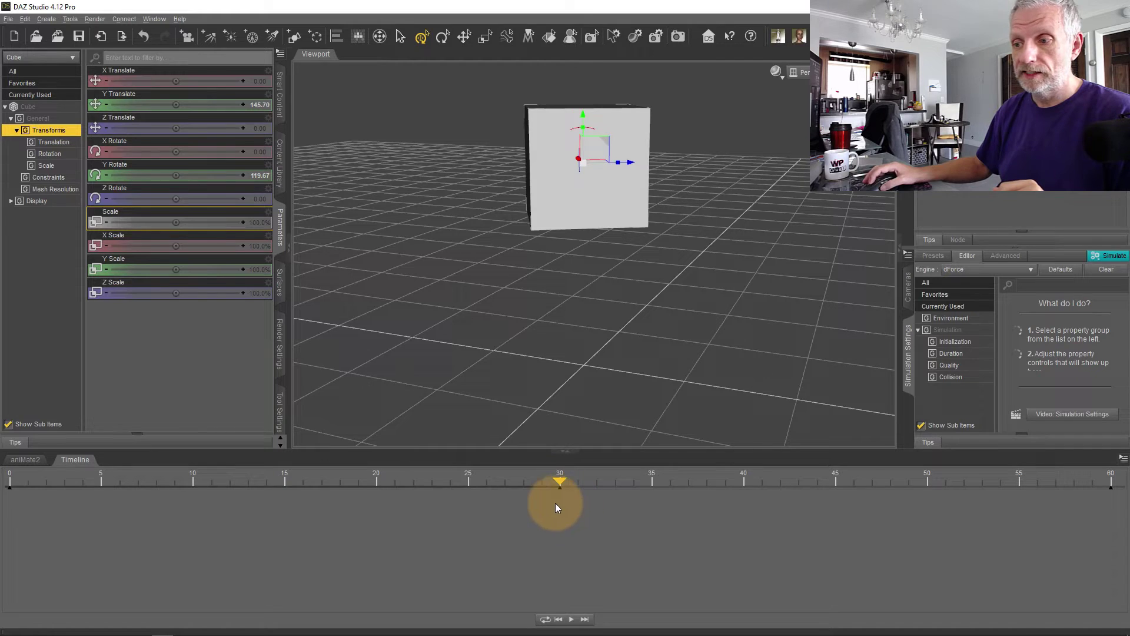
pyautogui.moveTo(487, 479); pyautogui.dragTo(889, 497)
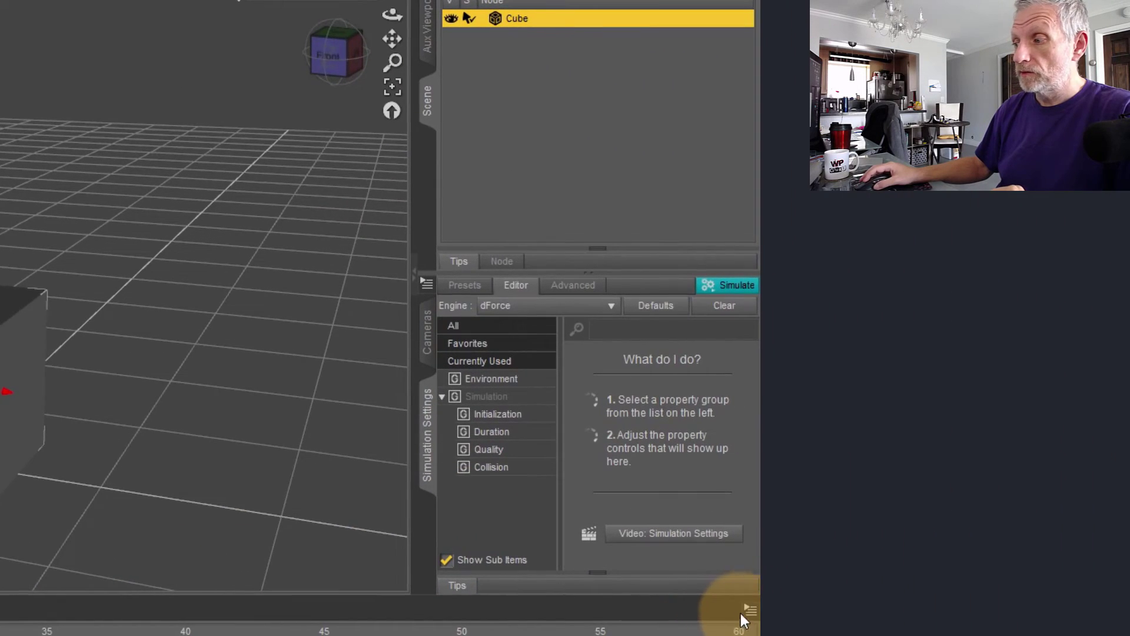
# Switch the Timeline to Intermediate View and extend the end of the play range to frame 60.
pyautogui.click(751, 612)
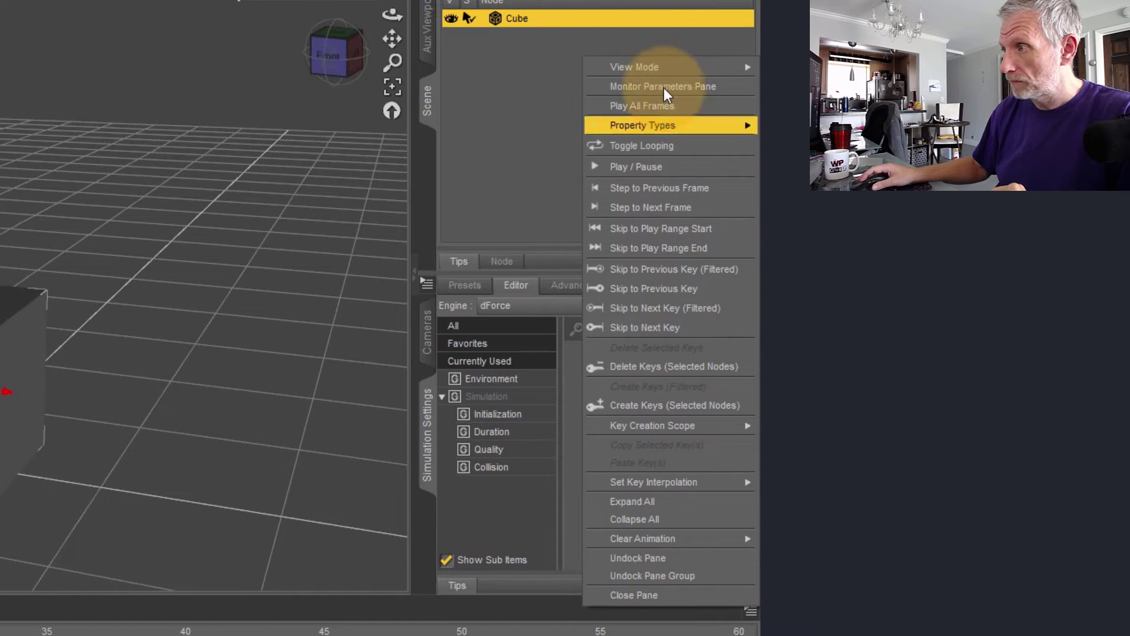
pyautogui.moveTo(622, 69)
pyautogui.click(547, 87)
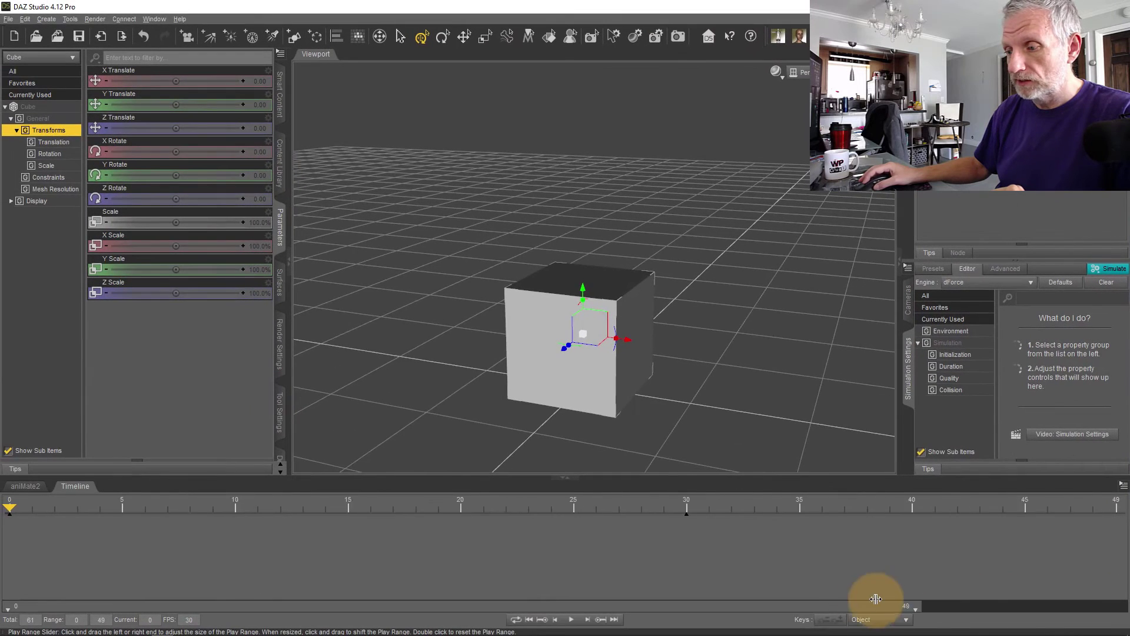
pyautogui.moveTo(870, 597)
pyautogui.mouseDown()
pyautogui.moveTo(548, 597)
pyautogui.moveTo(1101, 593)
pyautogui.mouseUp()
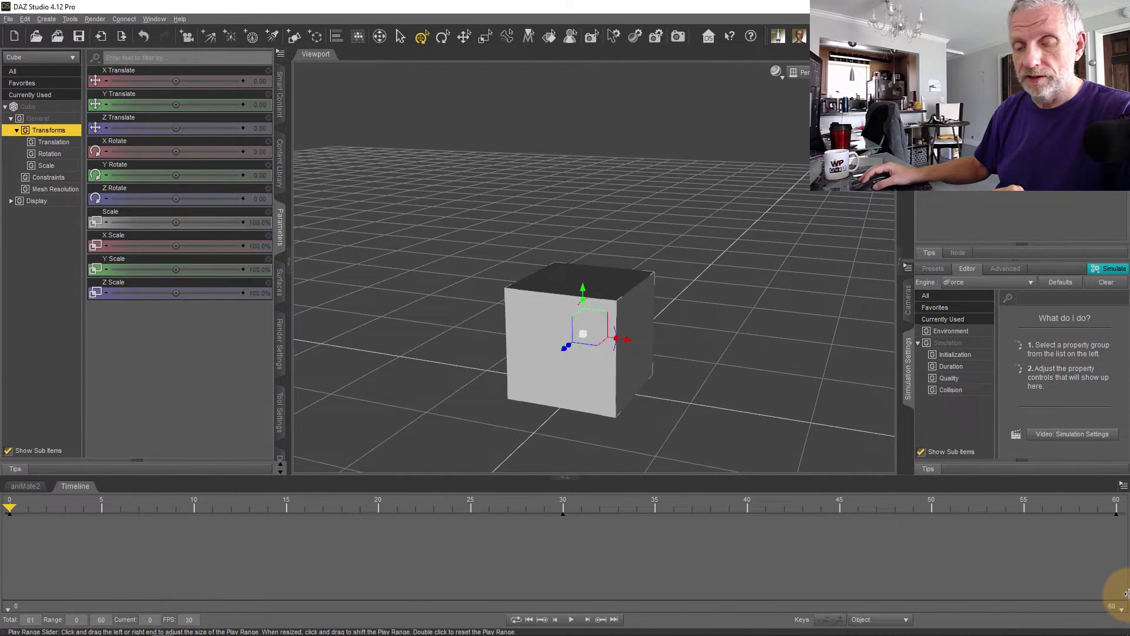
# Scrub the animation to frame 20, deselect and reselect the cube, and skip to the next key at frame 30.
pyautogui.moveTo(10, 508)
pyautogui.mouseDown()
pyautogui.moveTo(769, 518)
pyautogui.moveTo(429, 524)
pyautogui.moveTo(655, 532)
pyautogui.moveTo(365, 528)
pyautogui.moveTo(550, 537)
pyautogui.moveTo(388, 535)
pyautogui.moveTo(488, 539)
pyautogui.mouseUp()
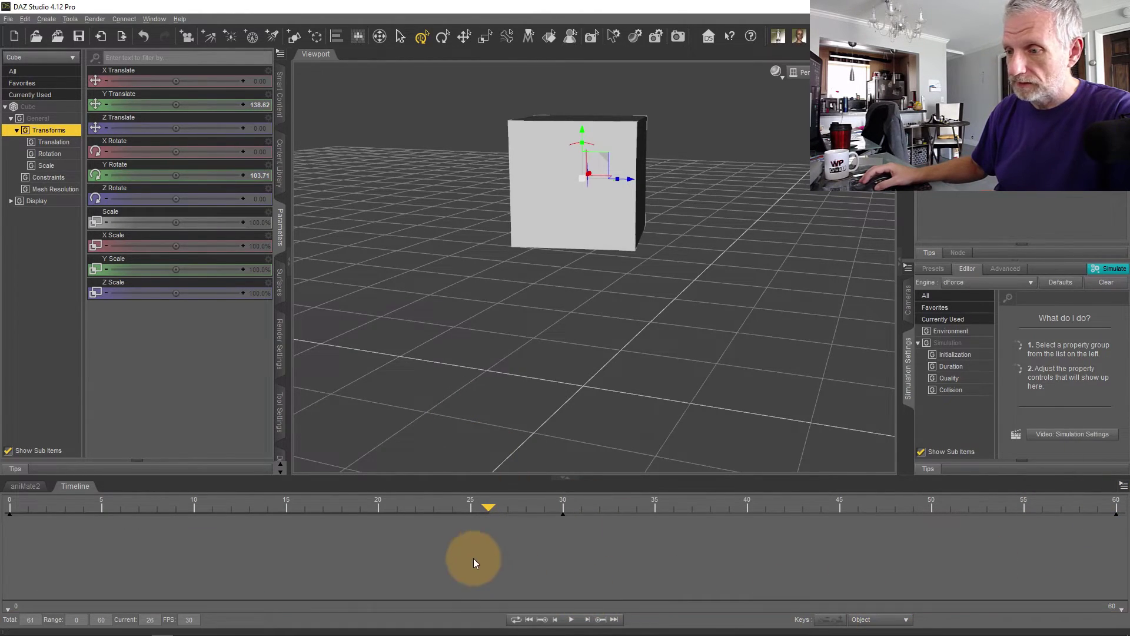
pyautogui.moveTo(483, 507); pyautogui.dragTo(378, 506)
pyautogui.click(719, 282)
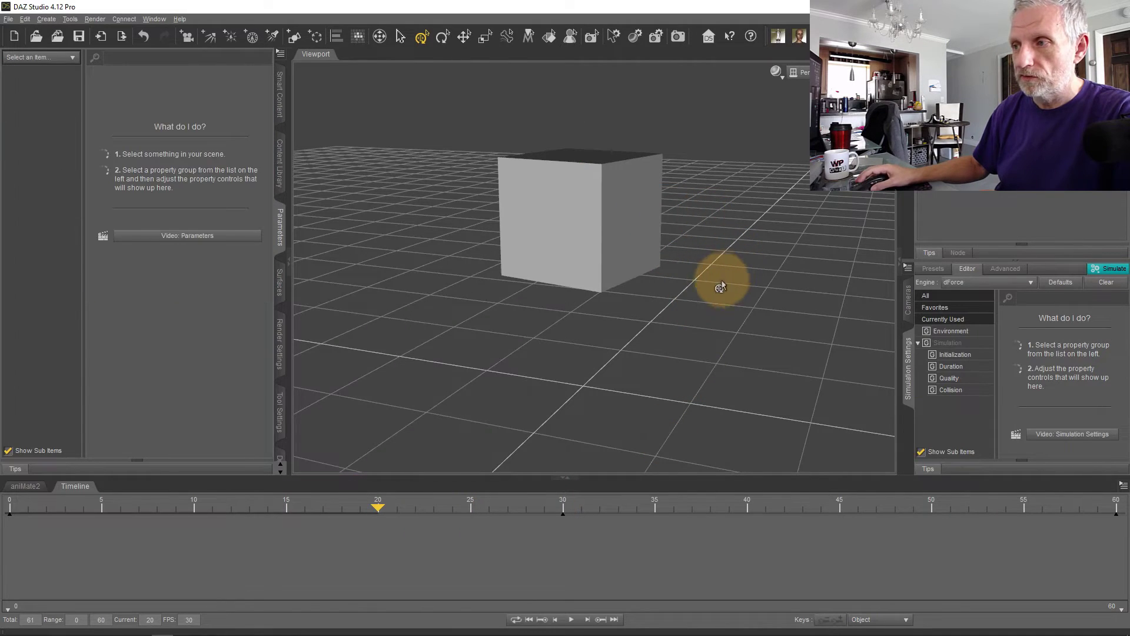
pyautogui.click(600, 240)
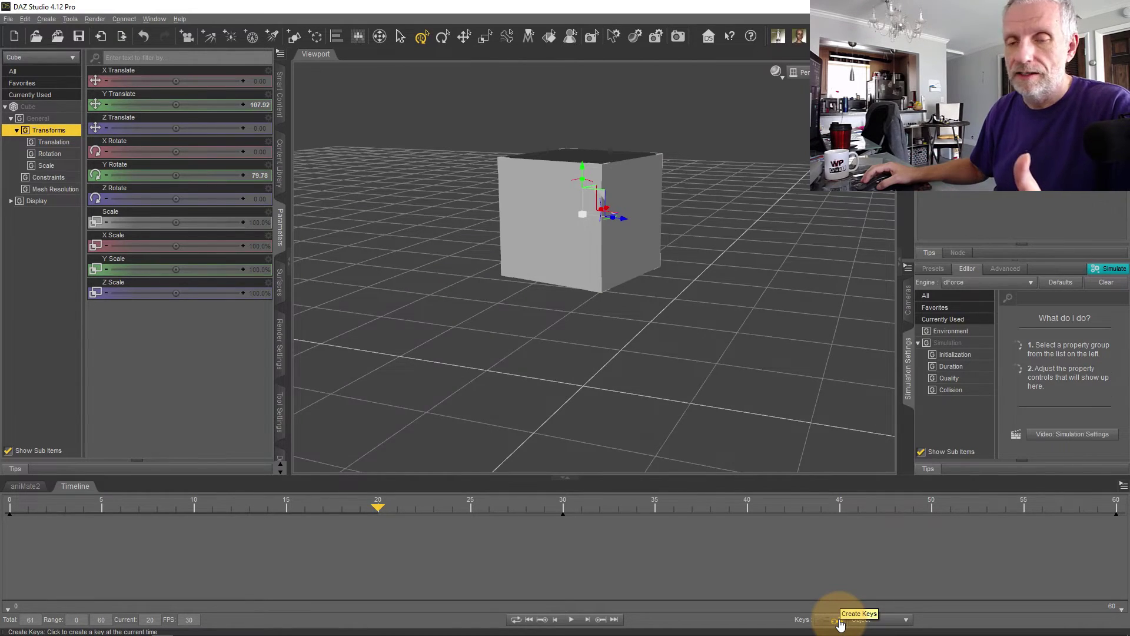
pyautogui.click(597, 624)
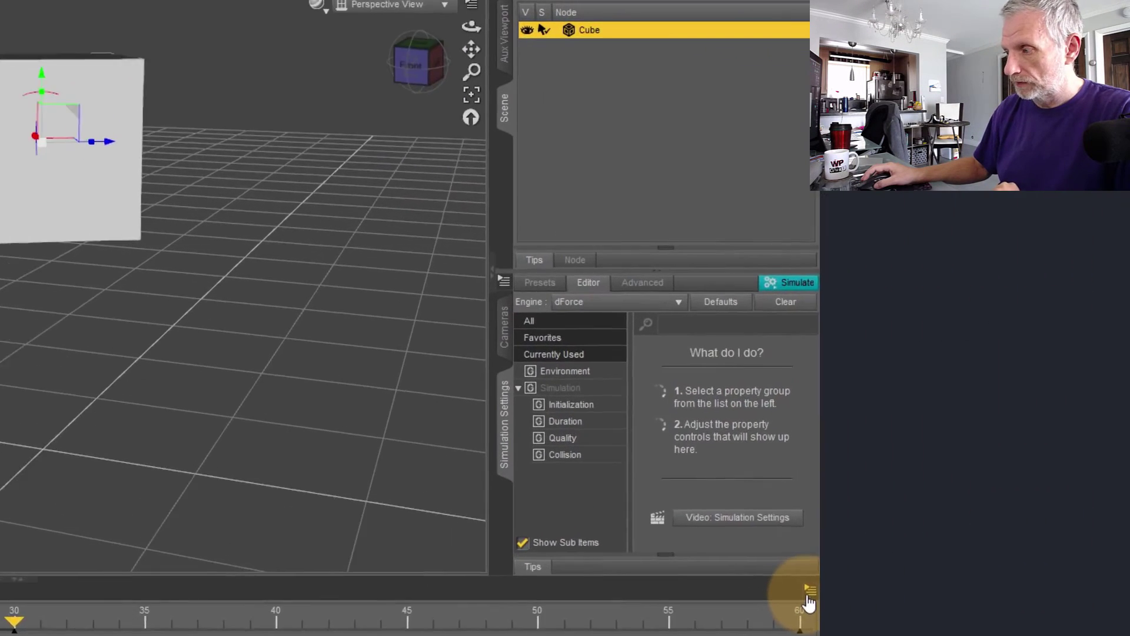
# Switch the Timeline's view mode to Advanced View.
pyautogui.click(1122, 485)
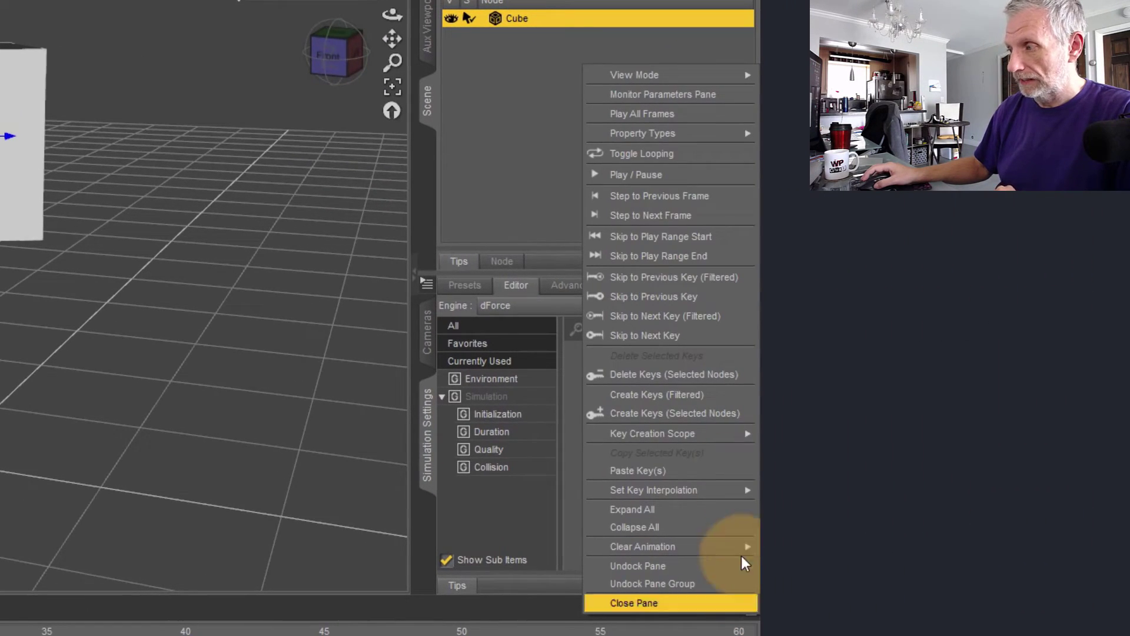
pyautogui.moveTo(672, 72)
pyautogui.click(545, 104)
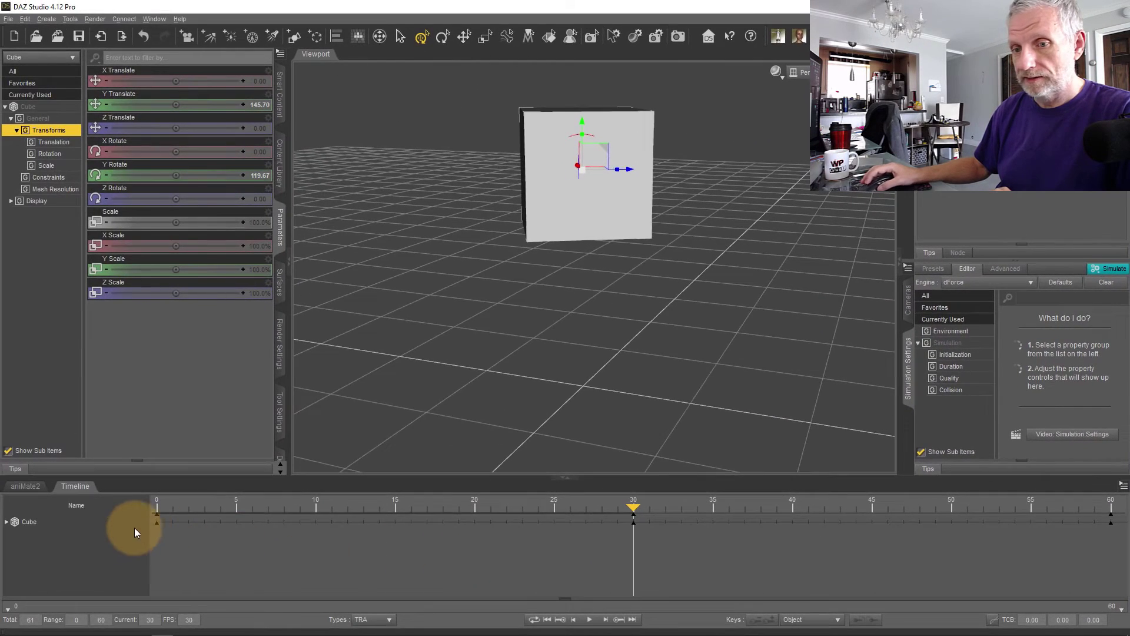
# Expand the cube's properties and its Rotation group, select Y Rotate, and enlarge the Timeline.
pyautogui.click(27, 524)
pyautogui.click(6, 522)
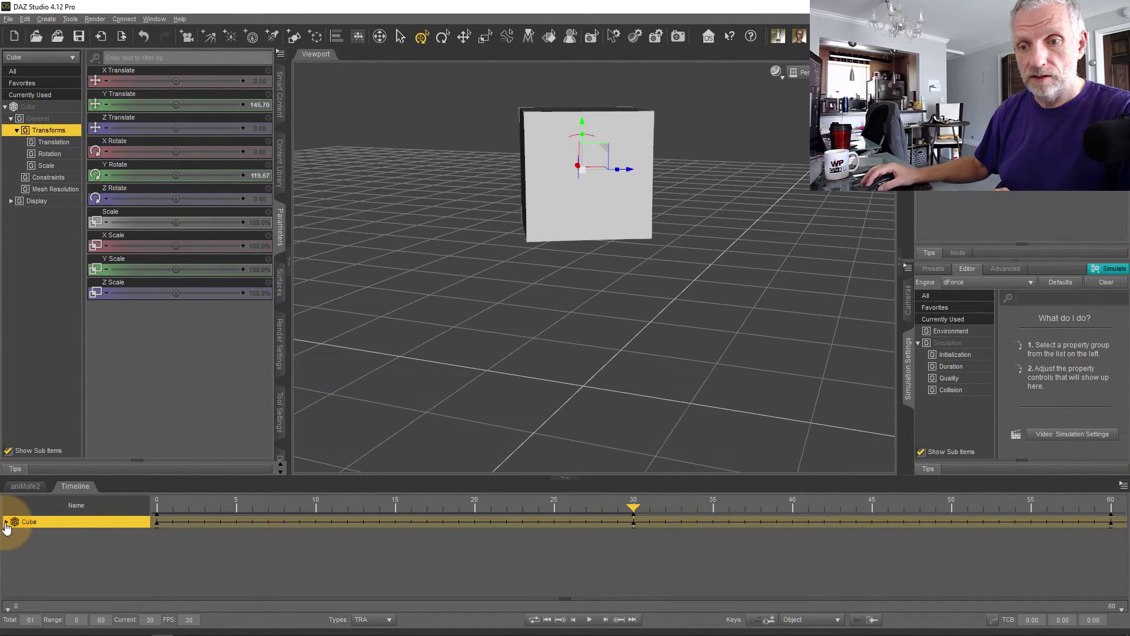
pyautogui.click(12, 533)
pyautogui.click(59, 546)
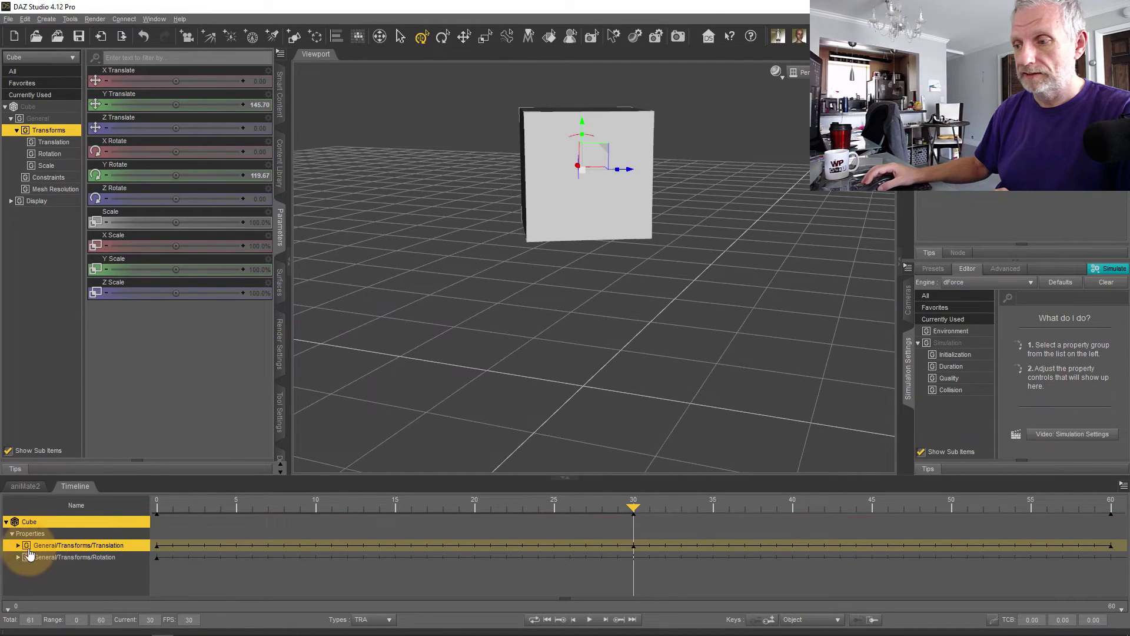
pyautogui.click(18, 558)
pyautogui.click(310, 578)
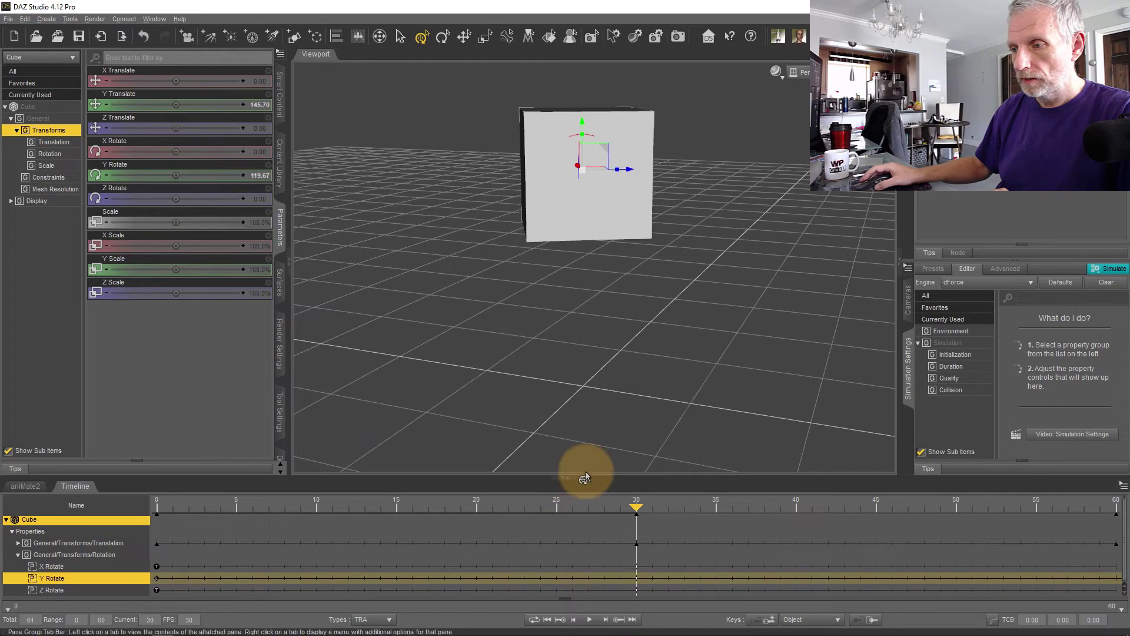
pyautogui.moveTo(586, 478); pyautogui.dragTo(601, 331)
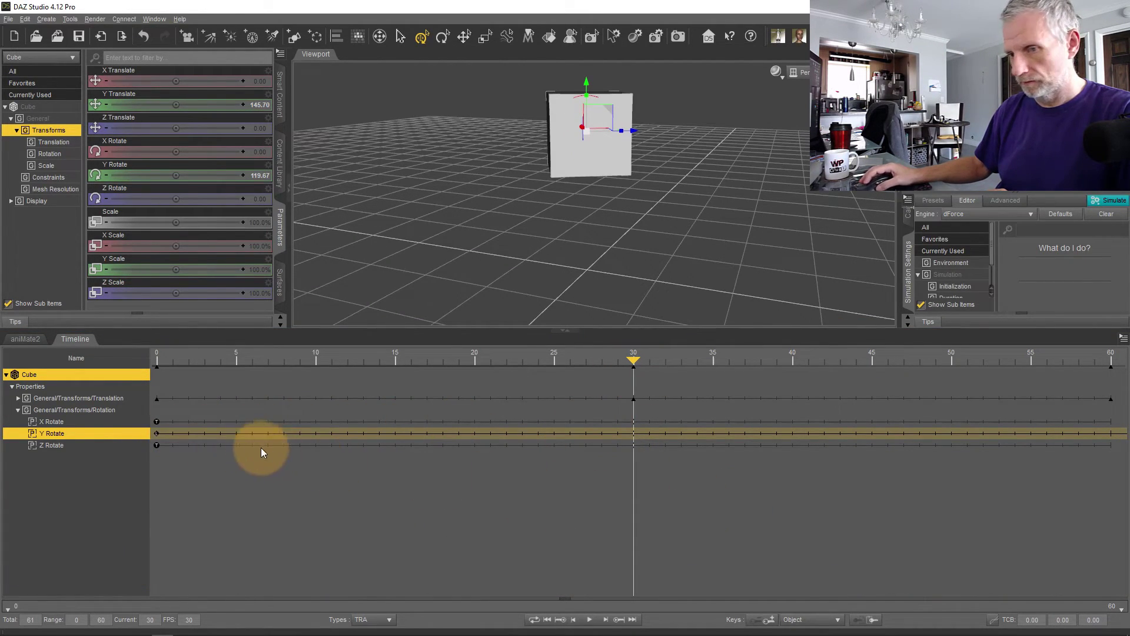
# Expand the Translation group, select the Y Translate key at frame 30, and frame the whole curve in the reopened graph area.
pyautogui.click(18, 398)
pyautogui.click(42, 423)
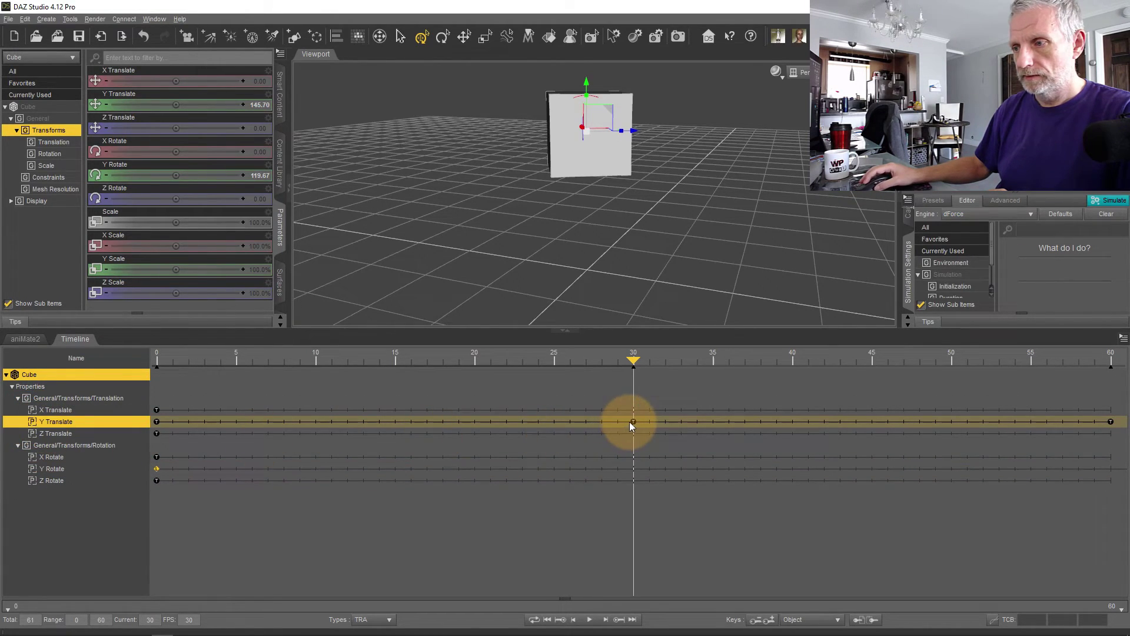
pyautogui.moveTo(635, 426)
pyautogui.mouseDown()
pyautogui.moveTo(330, 424)
pyautogui.moveTo(812, 429)
pyautogui.moveTo(628, 434)
pyautogui.mouseUp()
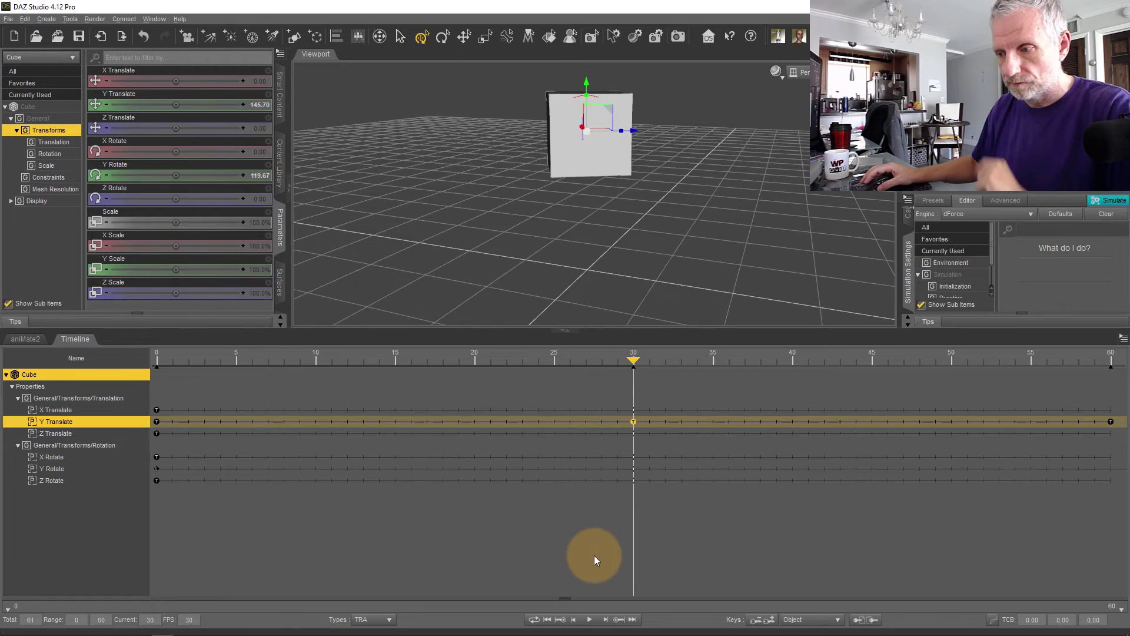
pyautogui.click(565, 600)
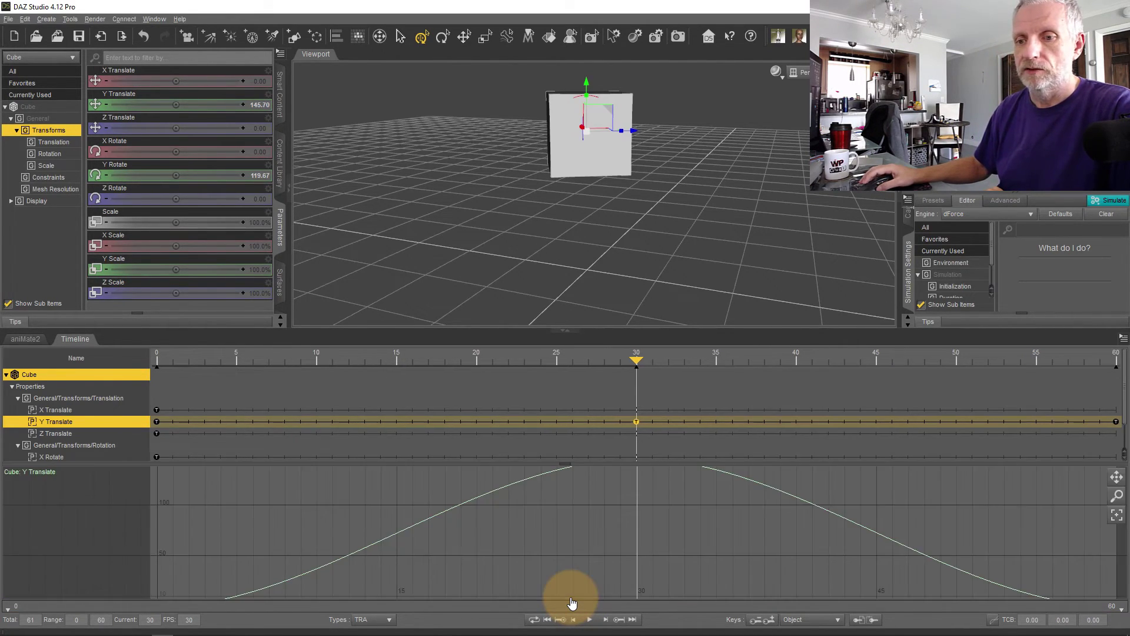
pyautogui.click(1117, 514)
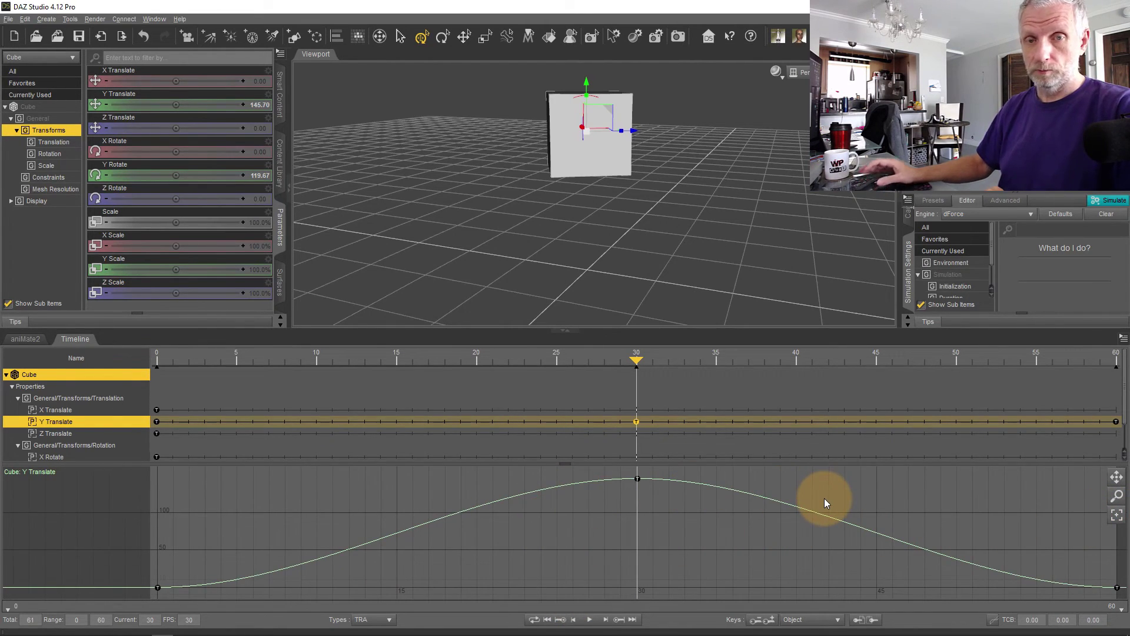